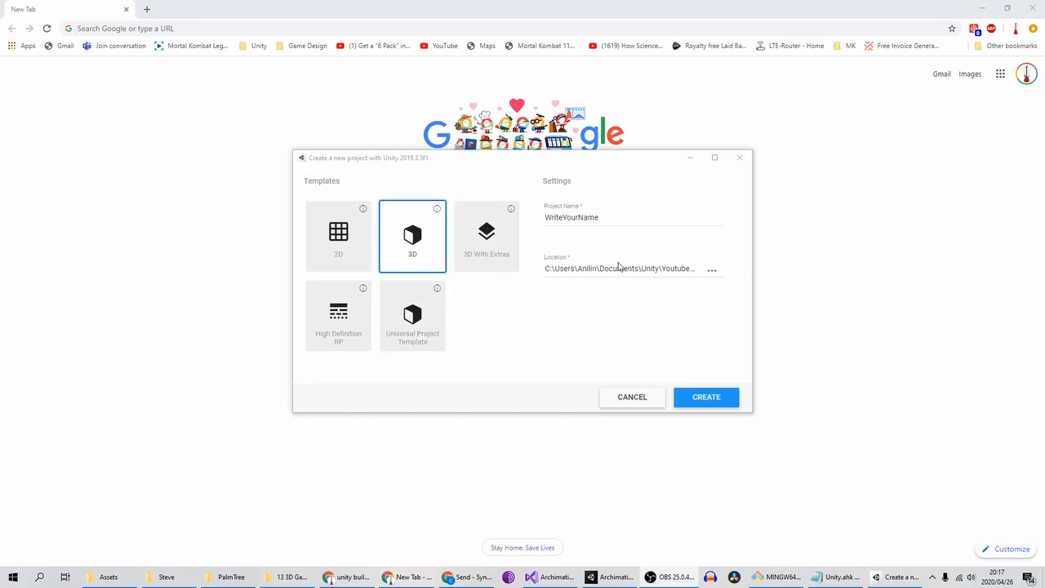
Create the 3D project WriteYourName in the already chosen location
{"action": "left_click", "coordinate": [694, 403]}
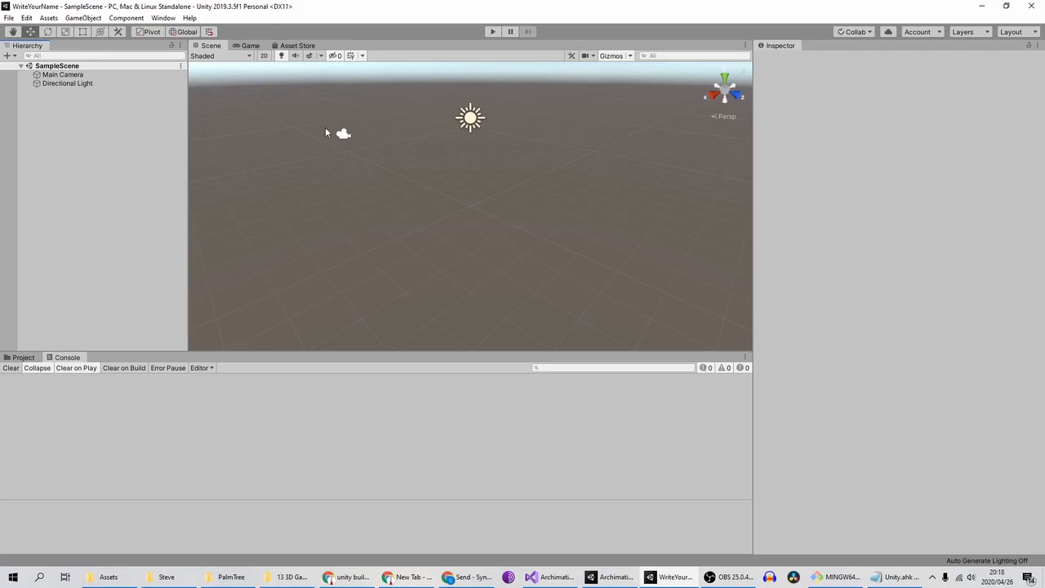
Examine the empty sample scene from the right, back and top views
{"action": "scroll", "coordinate": [427, 157], "scroll_direction": "down", "scroll_amount": 2}
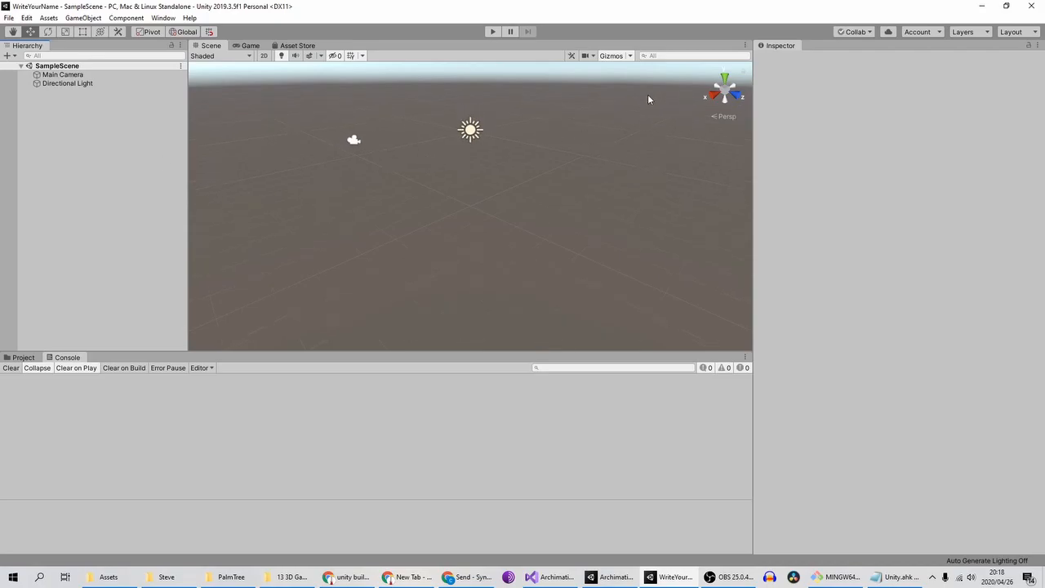
{"action": "left_click", "coordinate": [715, 95]}
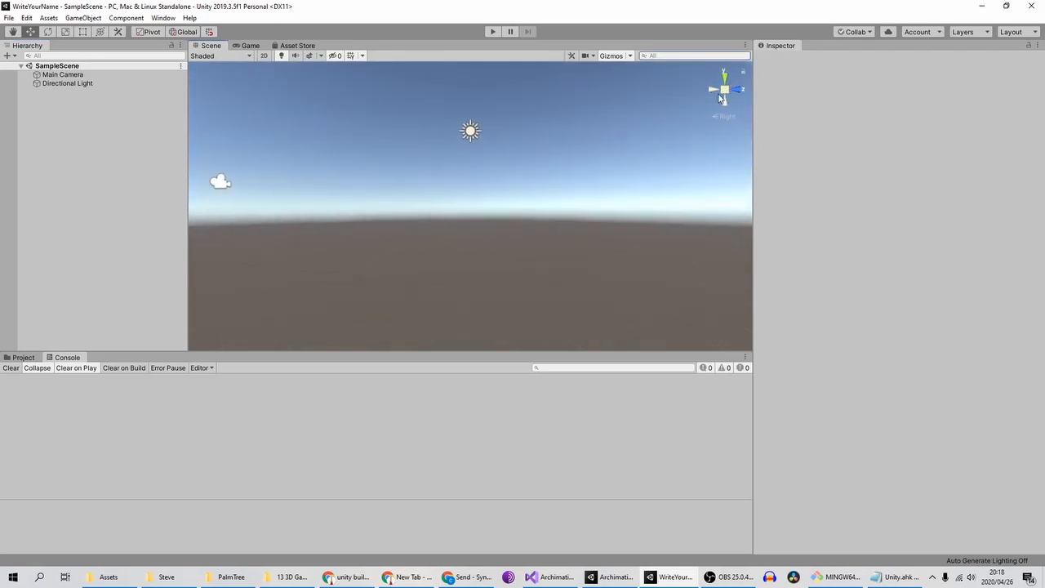
{"action": "left_click", "coordinate": [716, 98]}
{"action": "middle_click_drag", "start_coordinate": [572, 157], "coordinate": [512, 216]}
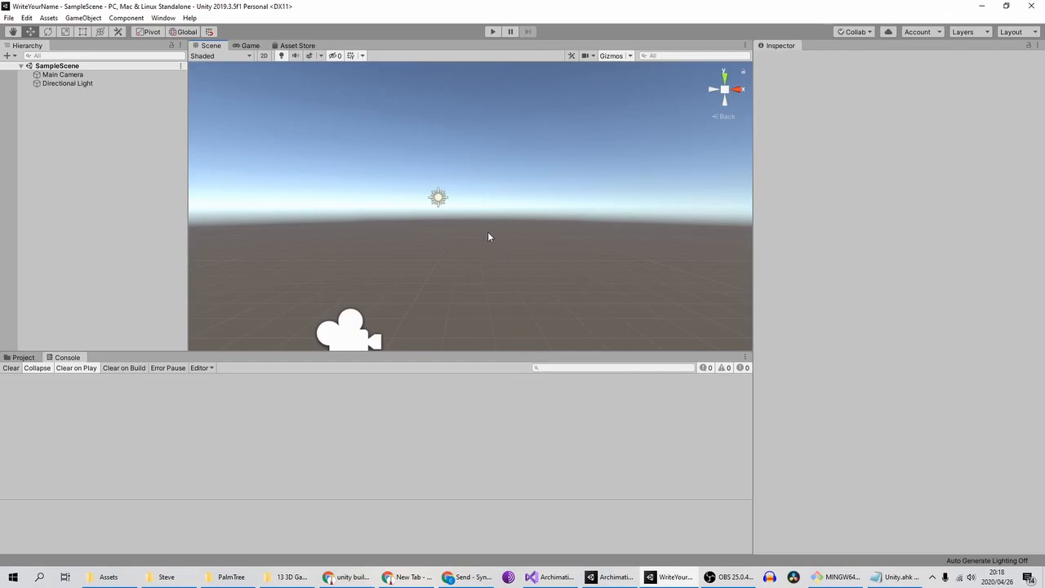
{"action": "scroll", "coordinate": [488, 231], "scroll_direction": "down", "scroll_amount": 1}
{"action": "scroll", "coordinate": [485, 226], "scroll_direction": "up", "scroll_amount": 3}
{"action": "scroll", "coordinate": [482, 219], "scroll_direction": "down", "scroll_amount": 1}
{"action": "middle_click_drag", "start_coordinate": [477, 215], "coordinate": [490, 246]}
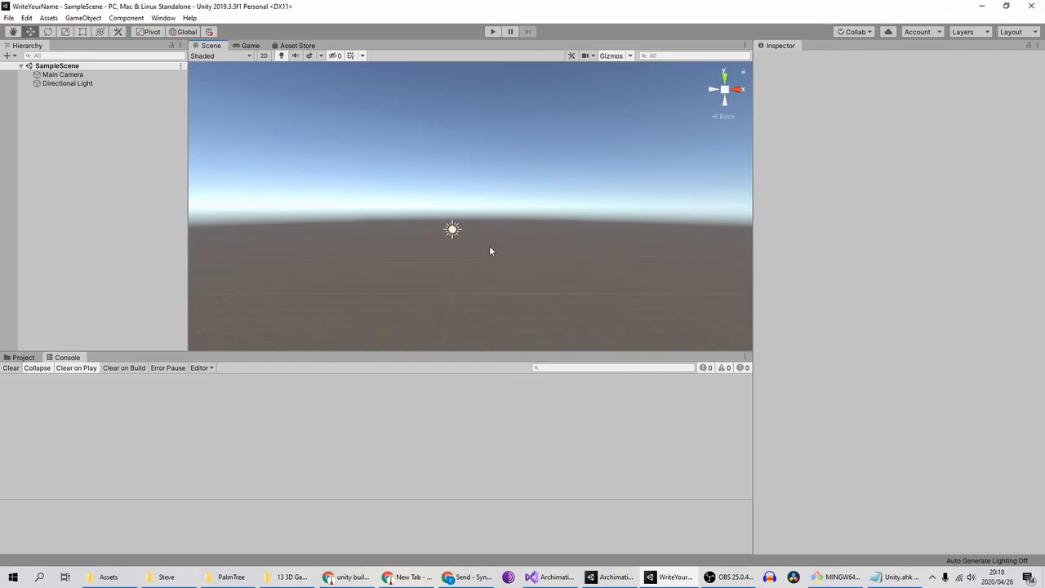
{"action": "middle_click_drag", "start_coordinate": [488, 203], "coordinate": [490, 152]}
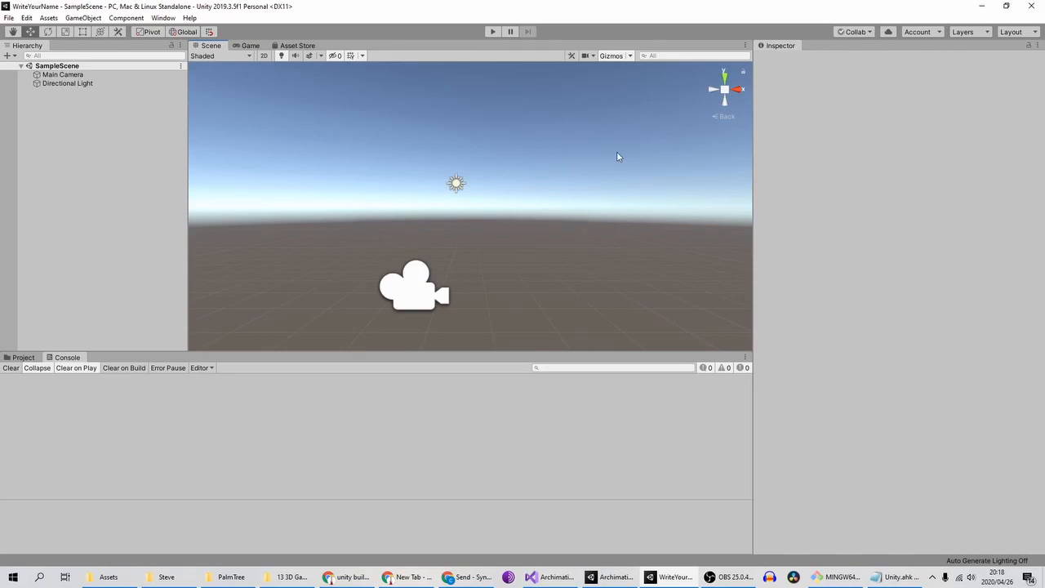
{"action": "middle_click_drag", "start_coordinate": [618, 161], "coordinate": [633, 180]}
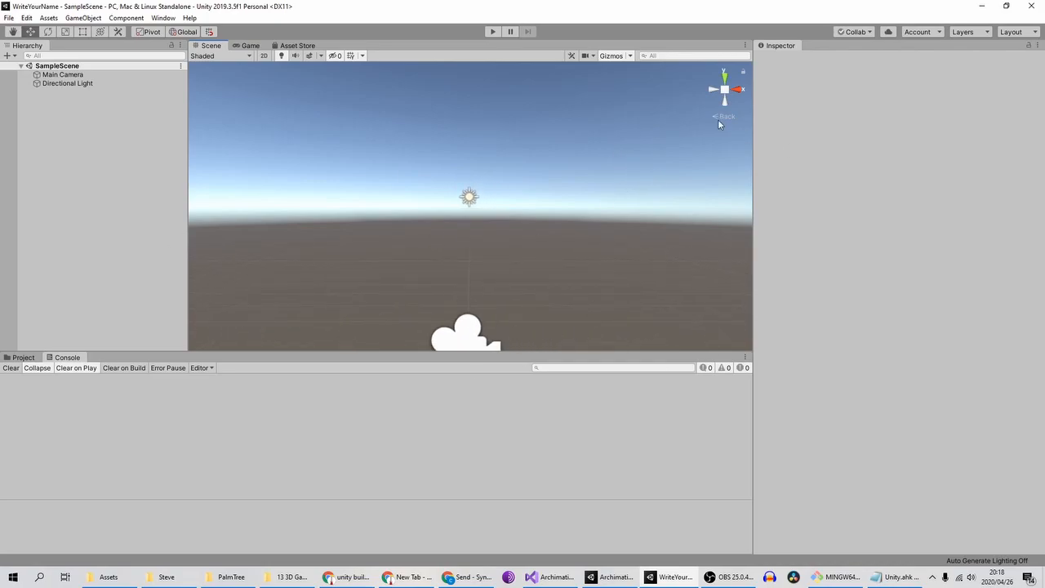
{"action": "left_click", "coordinate": [726, 77]}
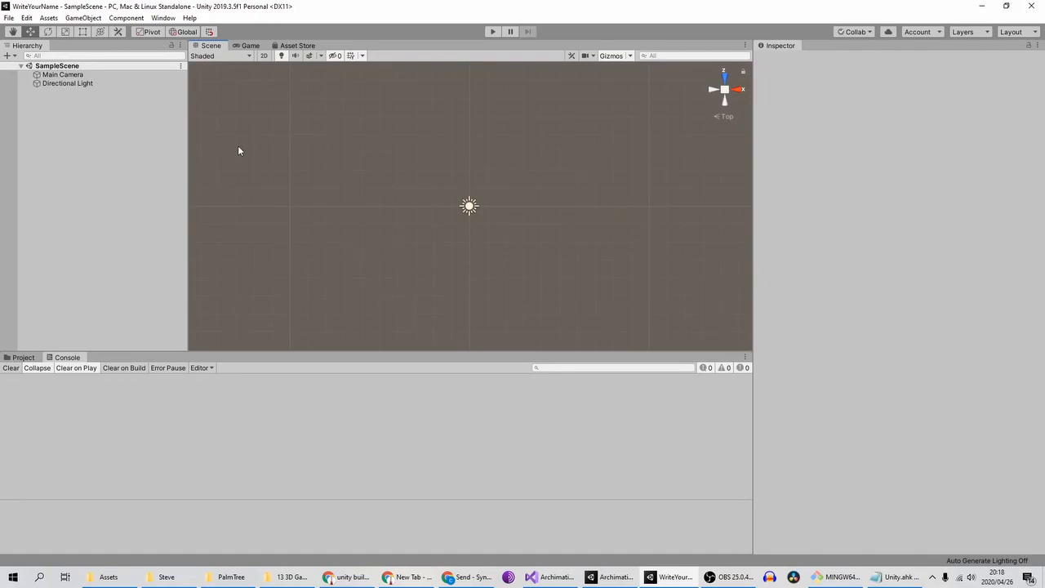
{"action": "right_click", "coordinate": [98, 139]}
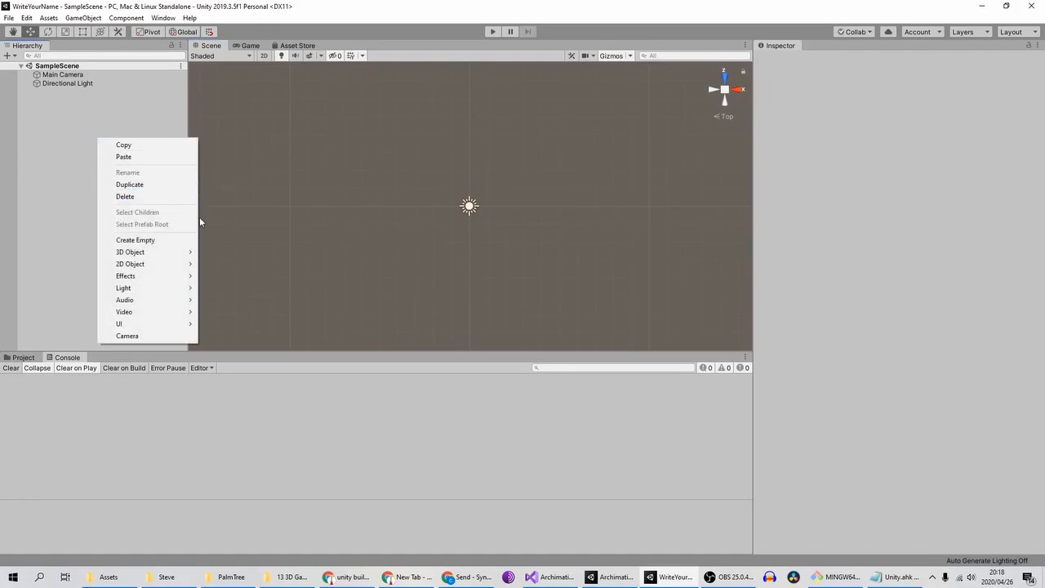
{"action": "mouse_move", "coordinate": [143, 259]}
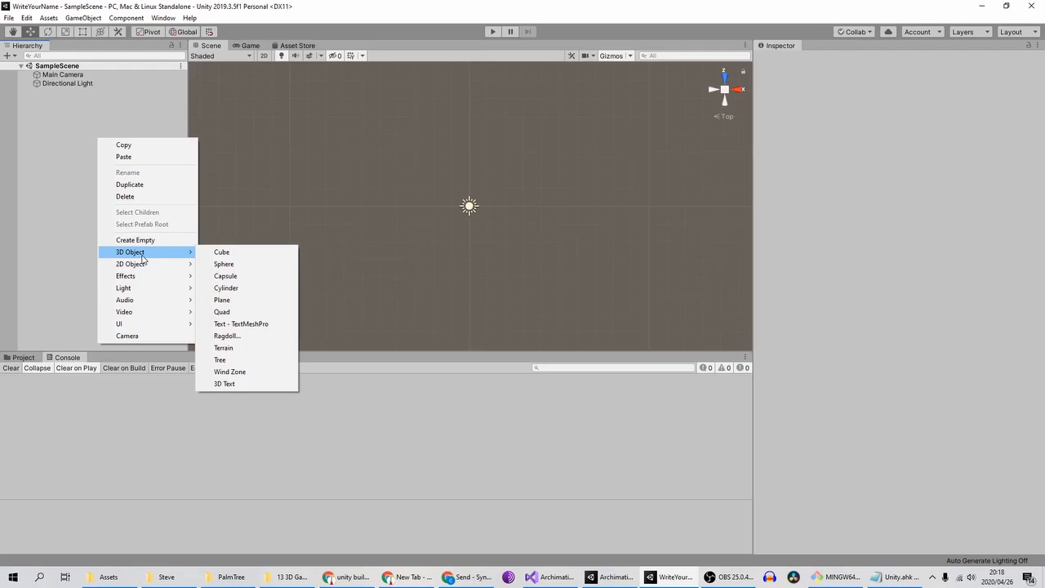
{"action": "right_click", "coordinate": [51, 200]}
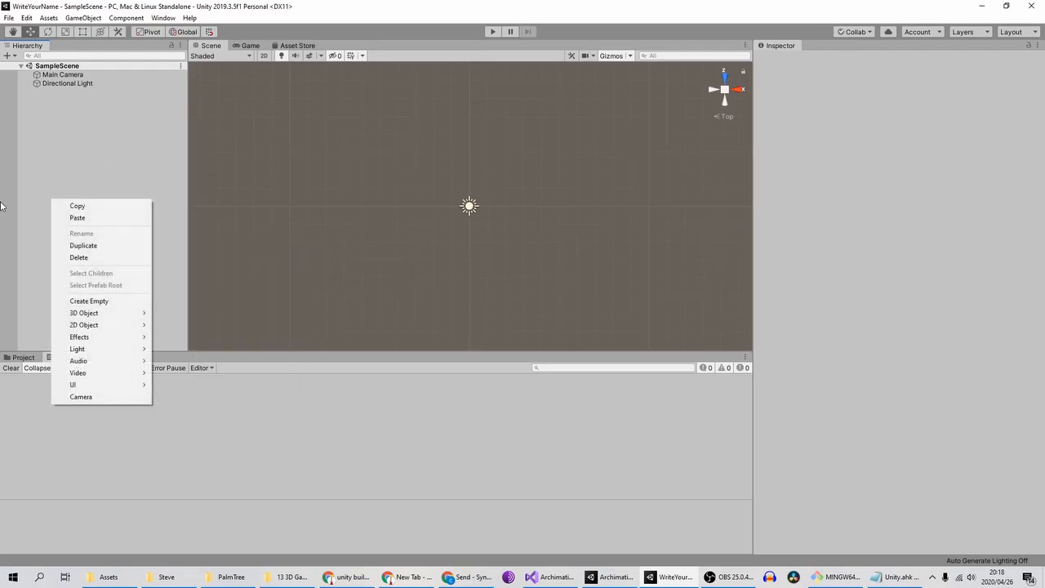
{"action": "left_click", "coordinate": [162, 163]}
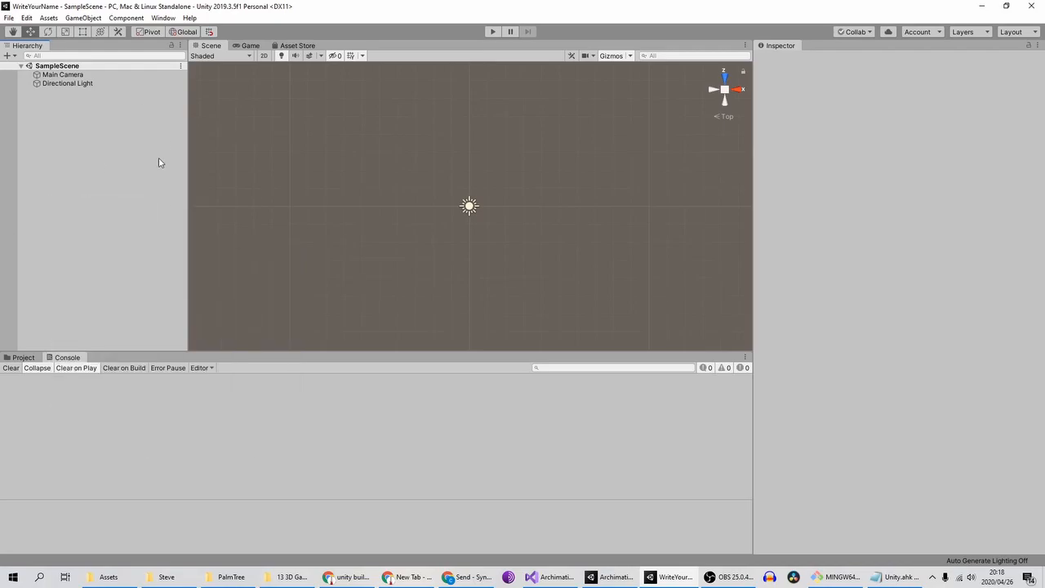
Add a 3D cube to the scene
{"action": "left_click", "coordinate": [83, 18]}
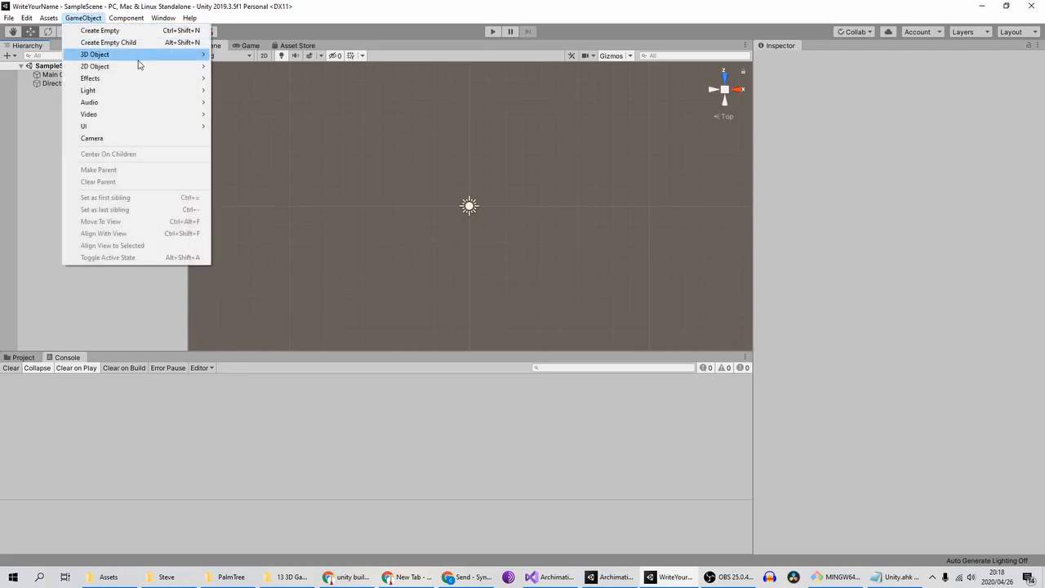
{"action": "mouse_move", "coordinate": [141, 64]}
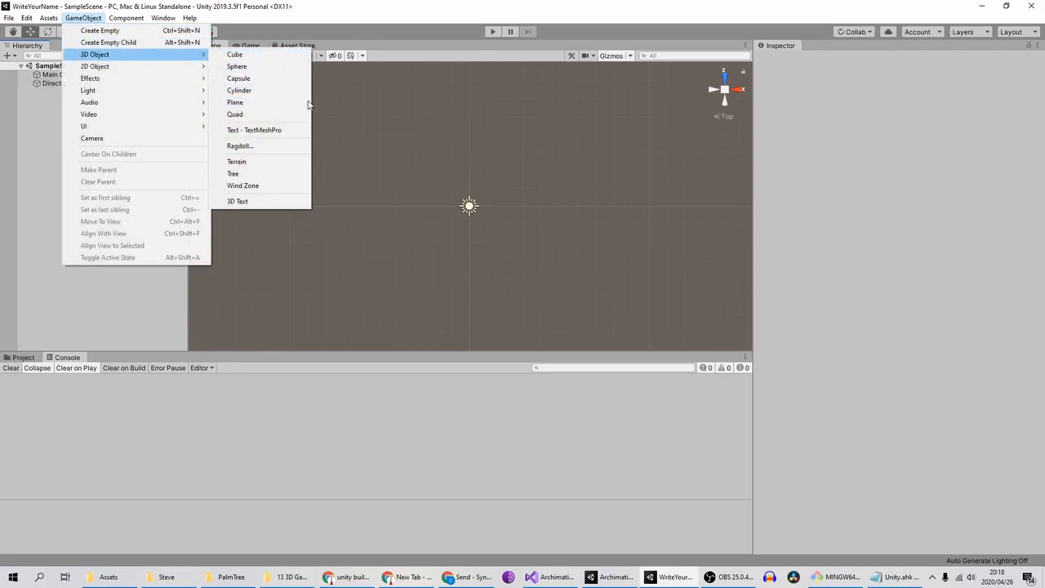
{"action": "left_click", "coordinate": [263, 60]}
Move the cube with the Move tool to about X -19.79, Y 3.74, Z 0.68
{"action": "left_click_drag", "start_coordinate": [512, 205], "coordinate": [390, 201]}
{"action": "middle_click_drag", "start_coordinate": [429, 209], "coordinate": [555, 221]}
{"action": "scroll", "coordinate": [555, 226], "scroll_direction": "down", "scroll_amount": 1}
{"action": "left_click_drag", "start_coordinate": [513, 209], "coordinate": [368, 208]}
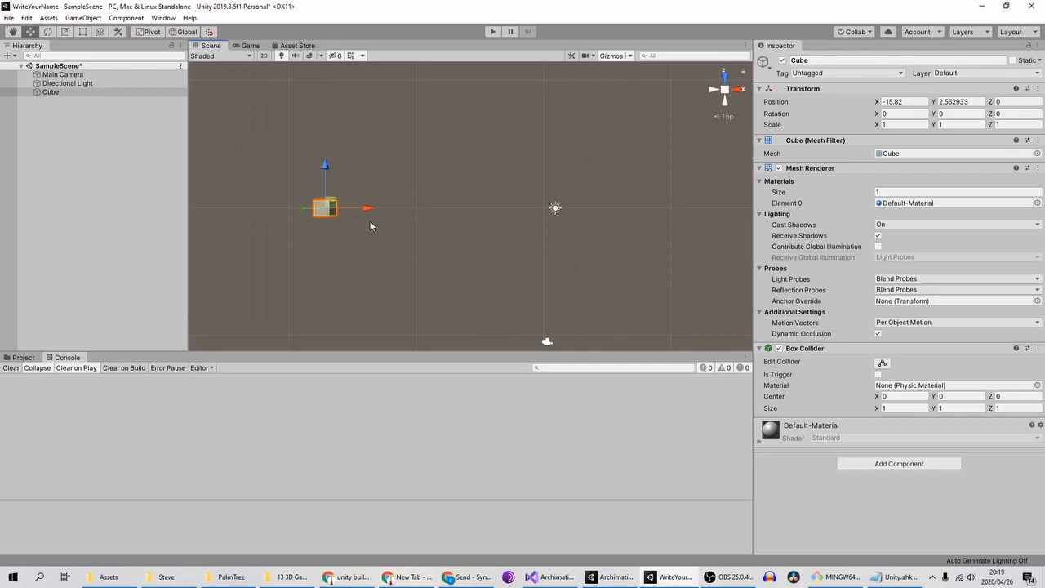
{"action": "left_click_drag", "start_coordinate": [301, 216], "coordinate": [292, 207]}
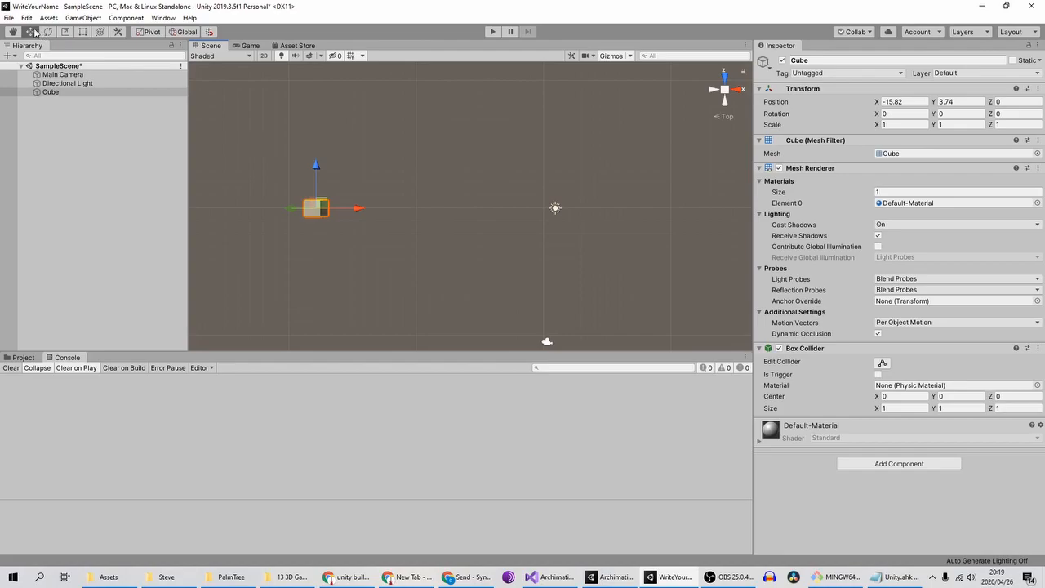
{"action": "mouse_move", "coordinate": [357, 210]}
{"action": "left_mouse_down"}
{"action": "mouse_move", "coordinate": [317, 210]}
{"action": "mouse_move", "coordinate": [346, 208]}
{"action": "left_mouse_up"}
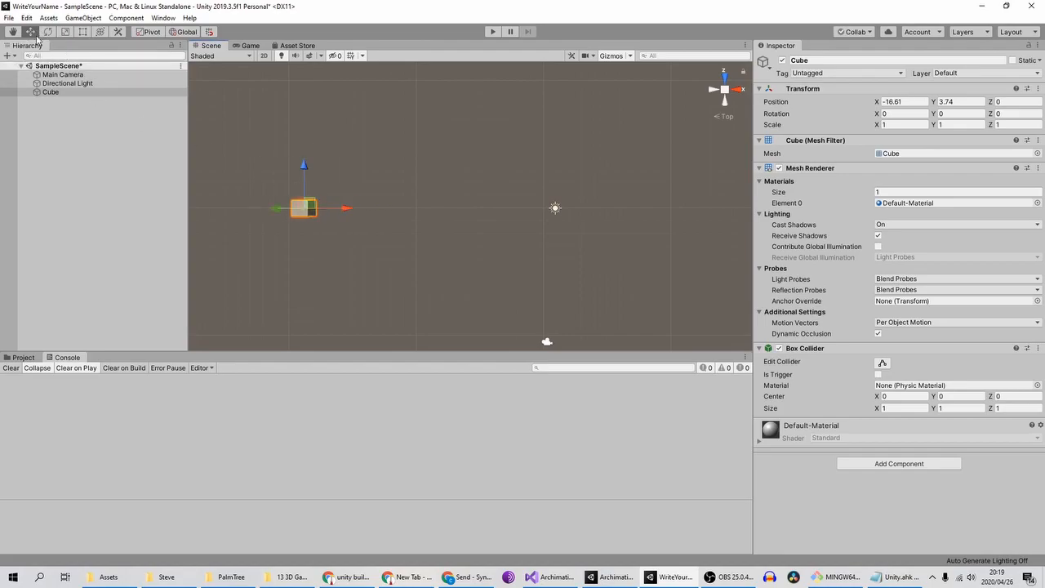
{"action": "left_click_drag", "start_coordinate": [304, 167], "coordinate": [304, 146]}
{"action": "left_click_drag", "start_coordinate": [327, 198], "coordinate": [270, 199]}
{"action": "left_click_drag", "start_coordinate": [255, 152], "coordinate": [255, 162]}
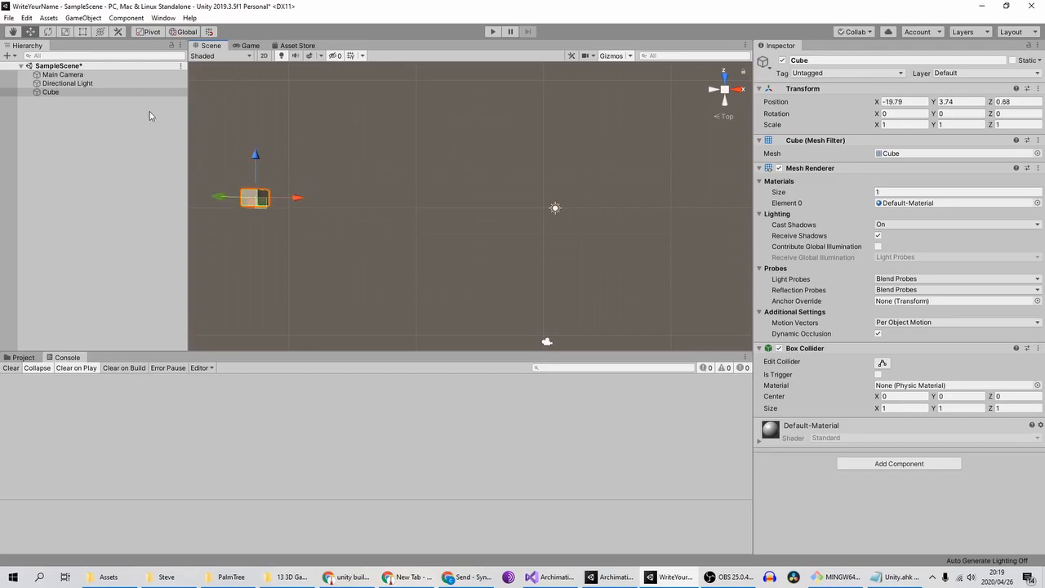
Try rotating the cube with the Rotate tool and undo the rotation
{"action": "left_click", "coordinate": [48, 31]}
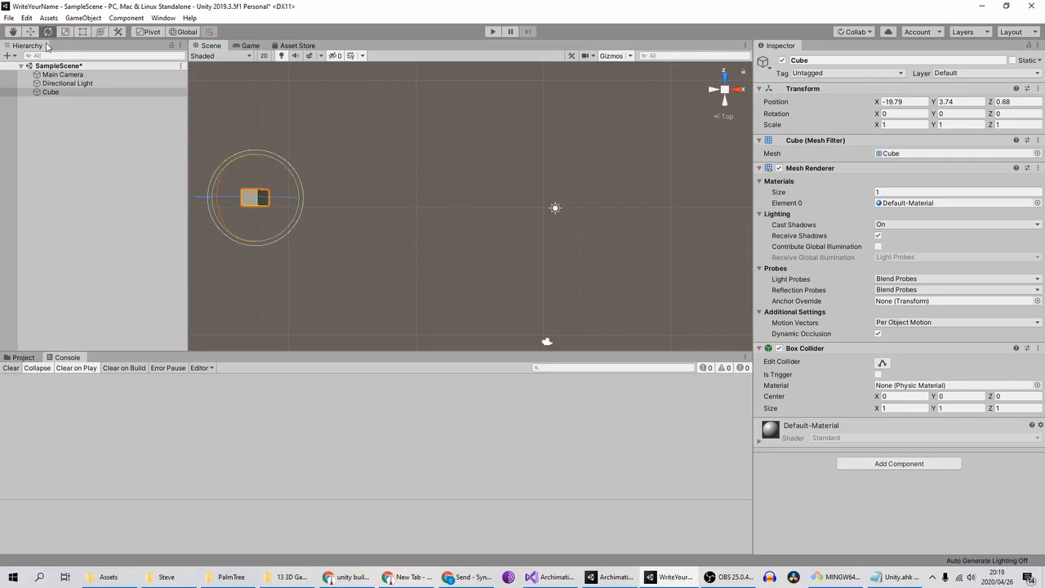
{"action": "left_click_drag", "start_coordinate": [296, 169], "coordinate": [313, 133]}
{"action": "key", "text": "ctrl+z"}
Stretch the cube with the Rect tool to about 9.14 along Z and place it at about X -19.94, Z -0.6
{"action": "left_click", "coordinate": [65, 33]}
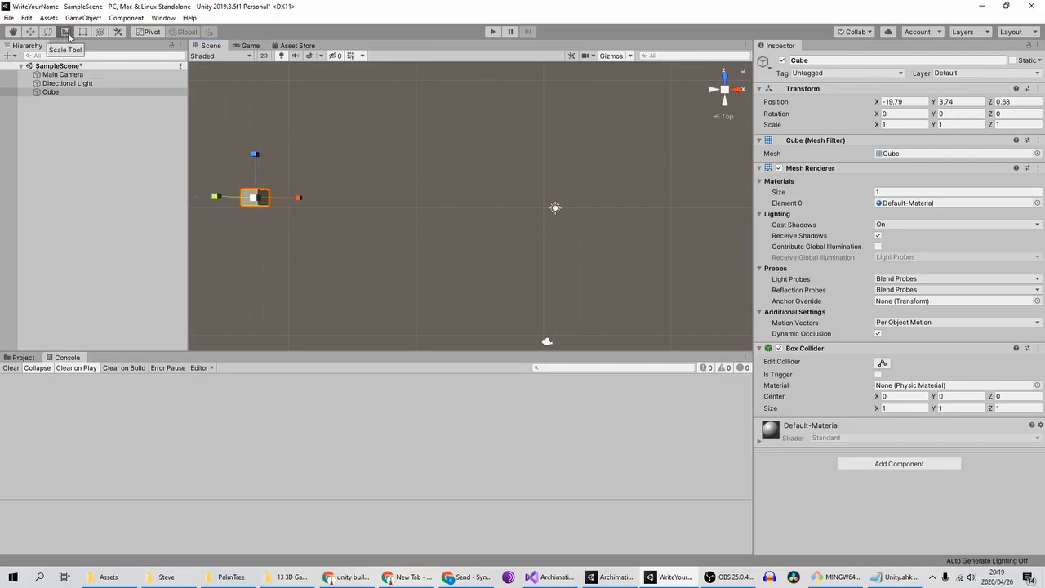
{"action": "left_click", "coordinate": [82, 31]}
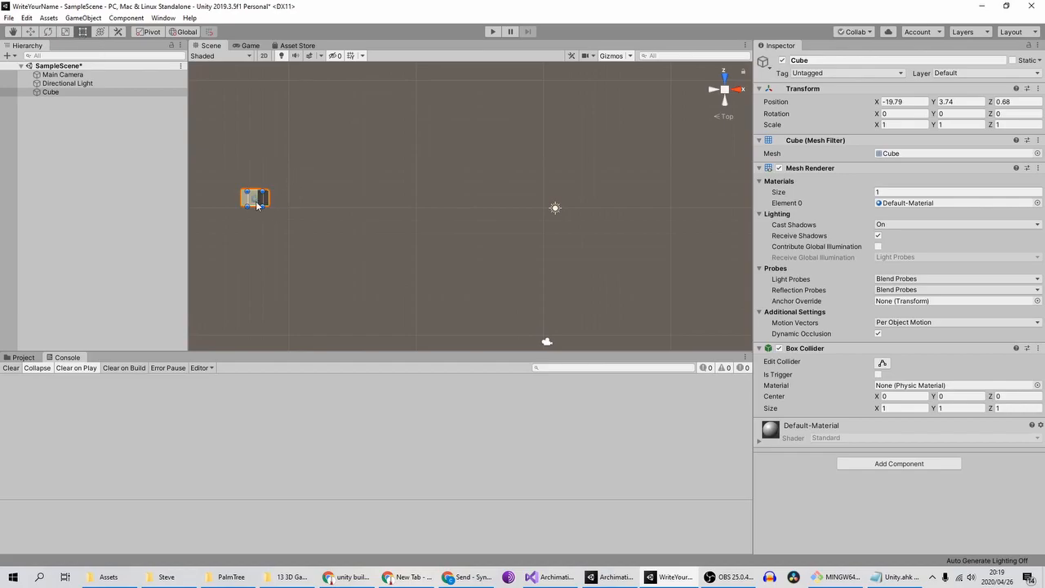
{"action": "left_click_drag", "start_coordinate": [256, 201], "coordinate": [432, 137]}
{"action": "key", "text": "ctrl+z"}
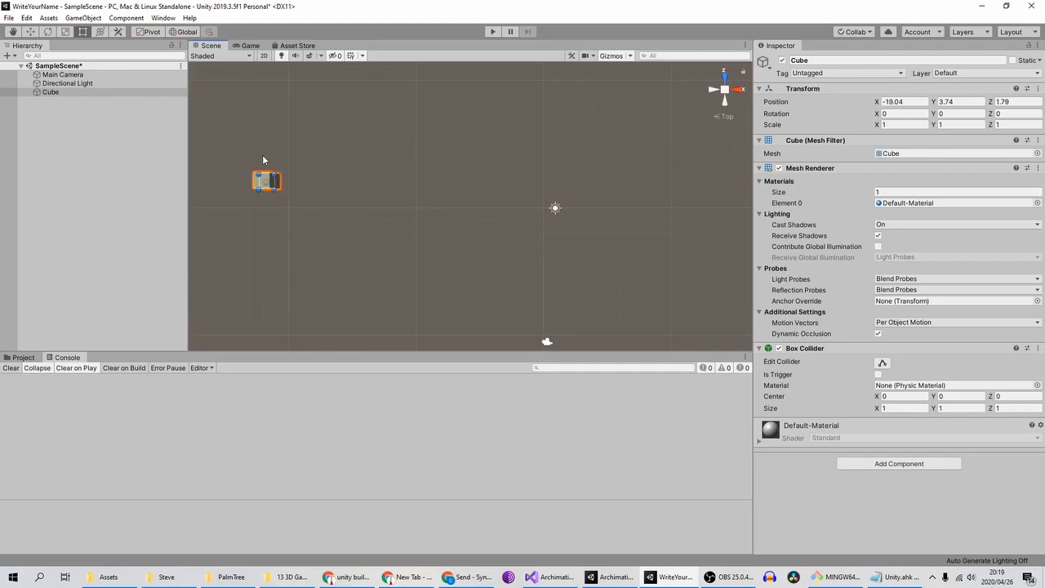
{"action": "scroll", "coordinate": [316, 205], "scroll_direction": "down", "scroll_amount": 1}
{"action": "left_click_drag", "start_coordinate": [283, 175], "coordinate": [283, 16]}
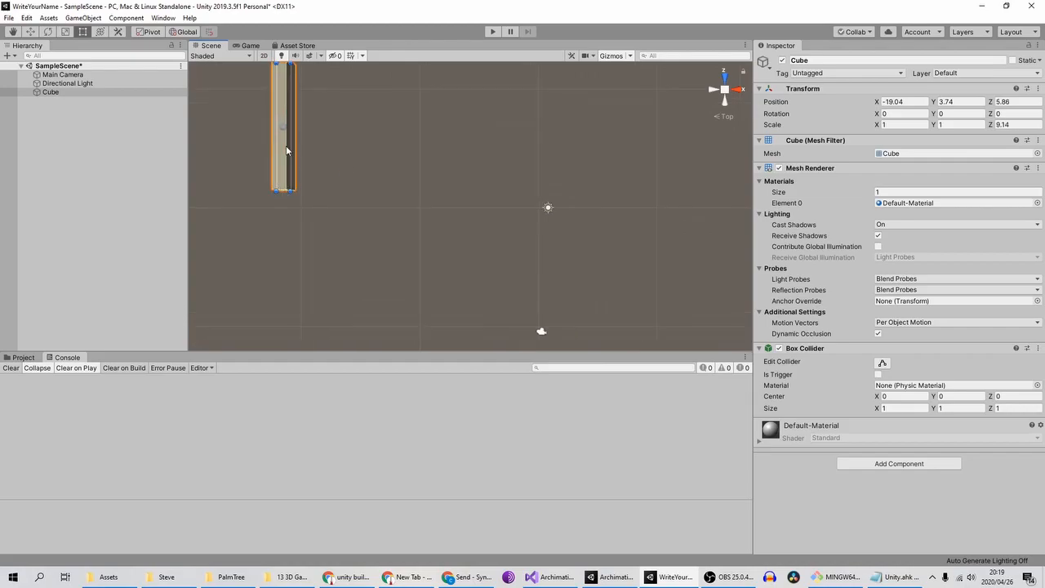
{"action": "left_click_drag", "start_coordinate": [284, 131], "coordinate": [272, 219]}
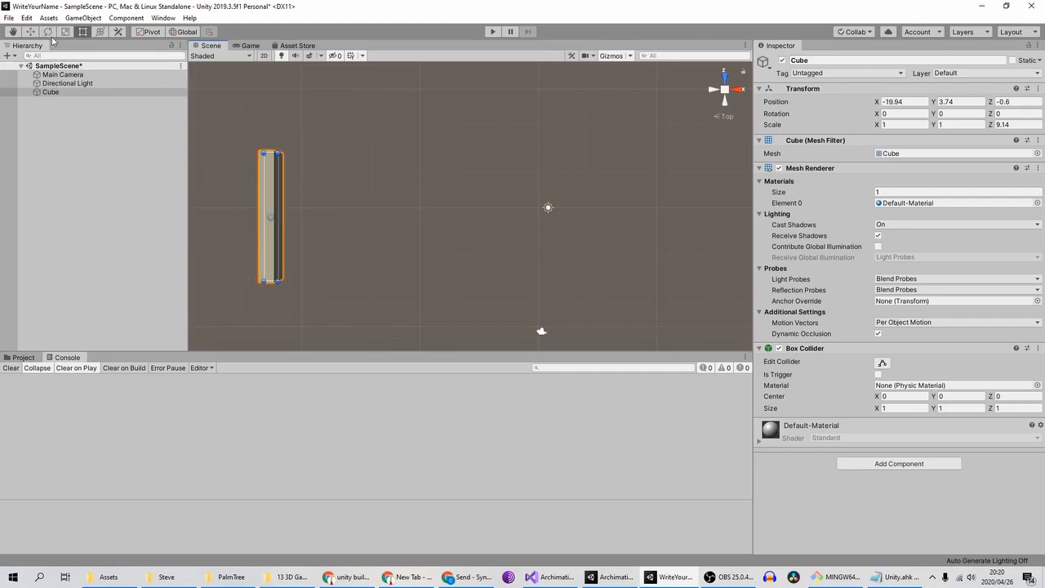
Rotate the stretched cube about 22.7 degrees around the Y axis to form a slanted bar
{"action": "key", "text": "e"}
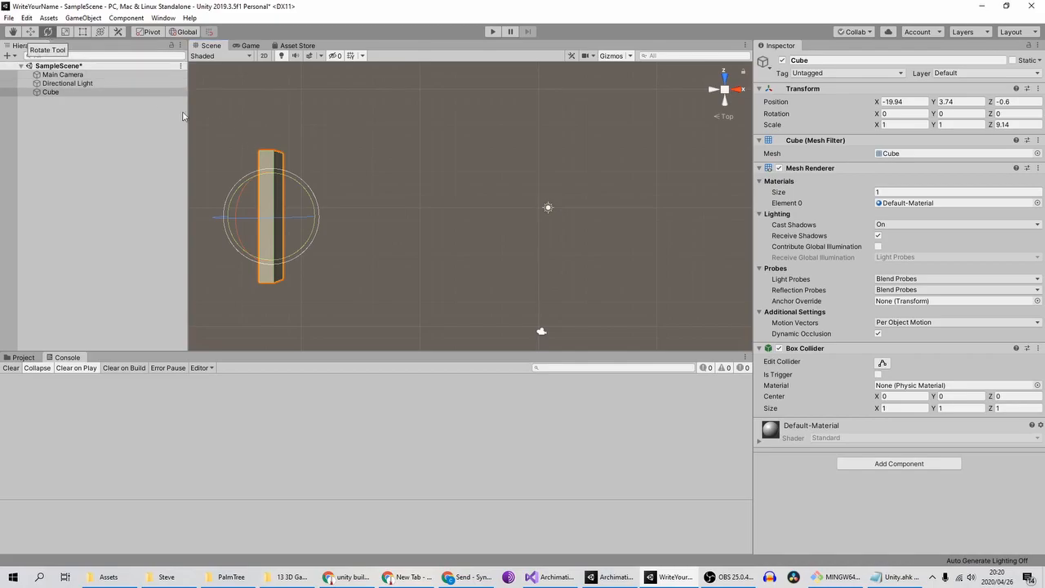
{"action": "left_click_drag", "start_coordinate": [306, 185], "coordinate": [341, 200]}
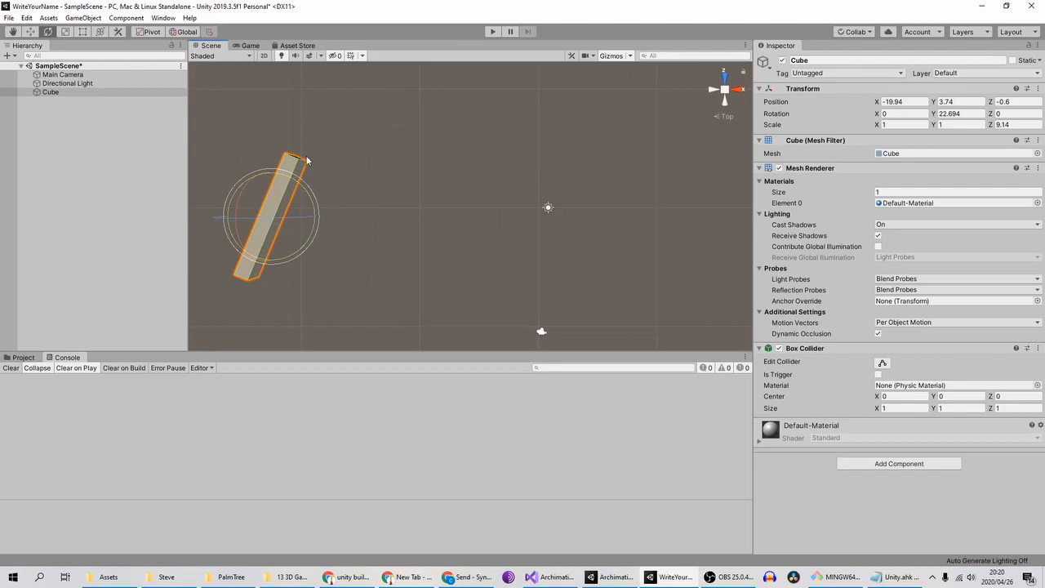
{"action": "scroll", "coordinate": [304, 190], "scroll_direction": "down", "scroll_amount": 1}
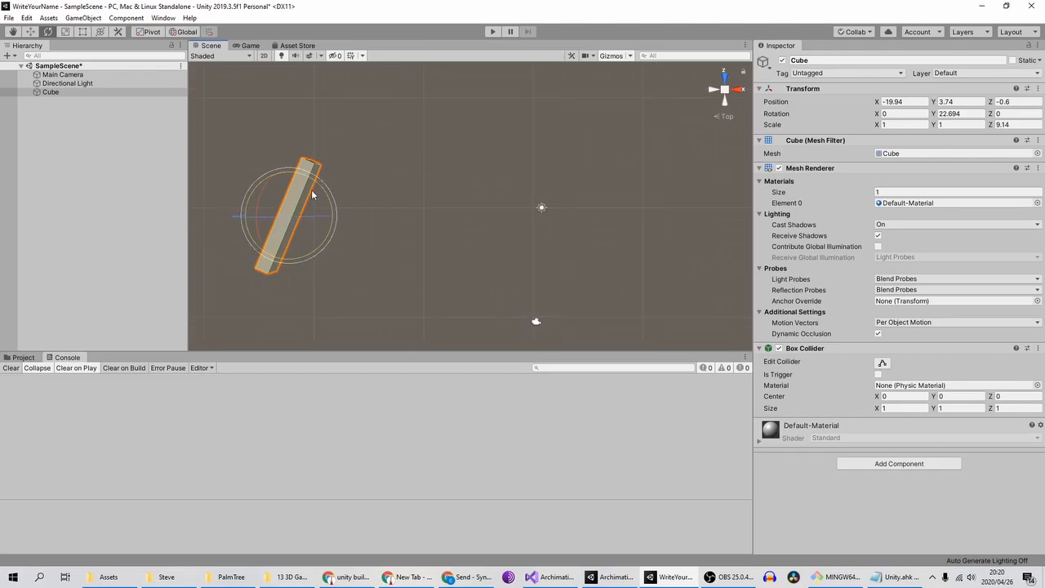
Lengthen the slanted bar with the Scale tool to a Z scale of about 26.41
{"action": "key", "text": "r"}
{"action": "key", "text": "t"}
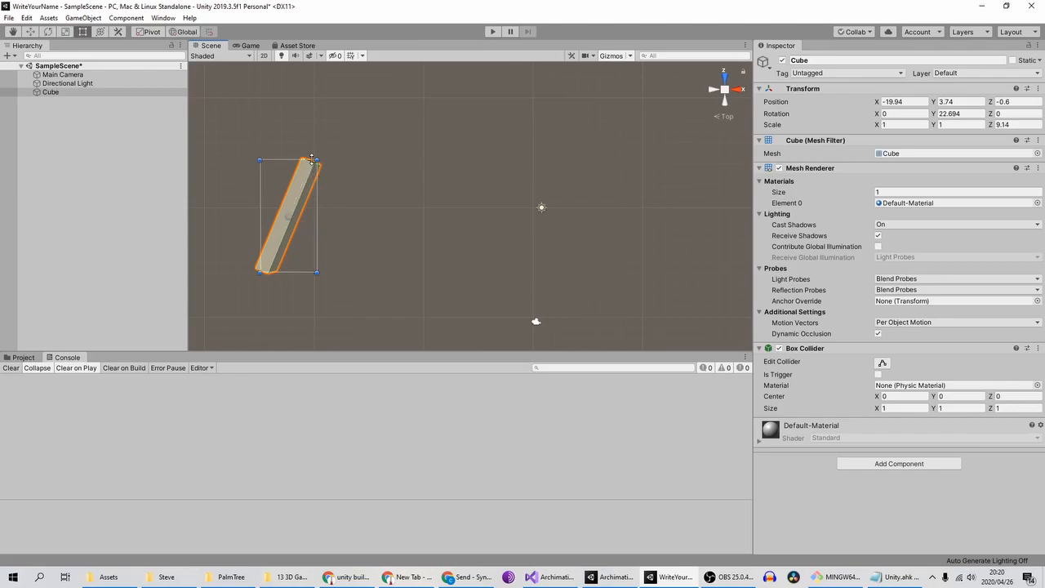
{"action": "key", "text": "r"}
{"action": "left_click_drag", "start_coordinate": [312, 178], "coordinate": [363, 145]}
{"action": "scroll", "coordinate": [378, 177], "scroll_direction": "down", "scroll_amount": 2}
{"action": "scroll", "coordinate": [420, 147], "scroll_direction": "down", "scroll_amount": 3}
{"action": "middle_click_drag", "start_coordinate": [674, 171], "coordinate": [572, 181]}
{"action": "scroll", "coordinate": [507, 168], "scroll_direction": "down", "scroll_amount": 1}
{"action": "scroll", "coordinate": [498, 173], "scroll_direction": "up", "scroll_amount": 2}
{"action": "scroll", "coordinate": [502, 172], "scroll_direction": "down", "scroll_amount": 2}
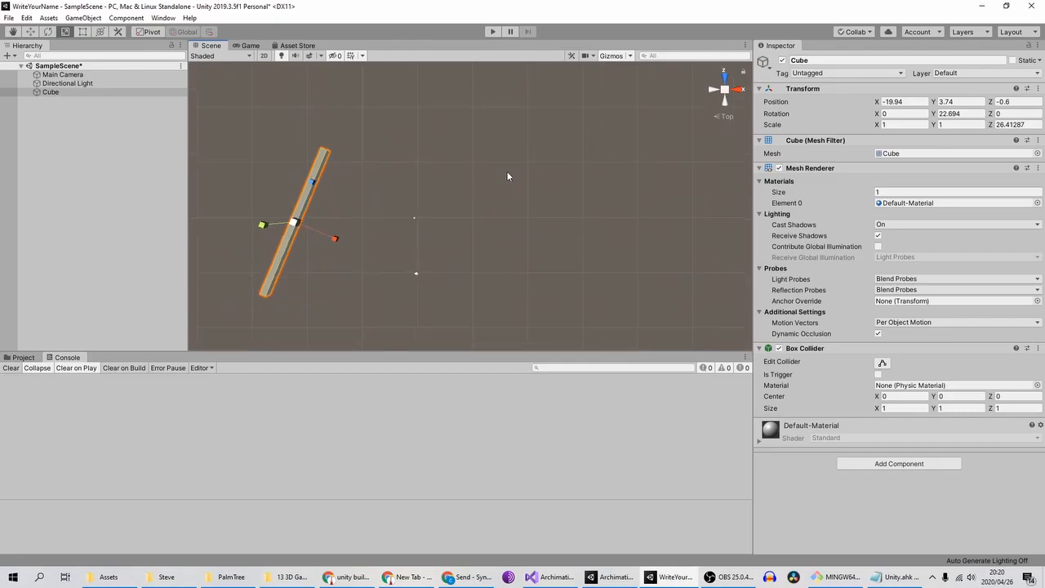
Duplicate the slanted bar and rotate the copy to about -23.5 degrees around the Y axis
{"action": "left_click", "coordinate": [79, 93]}
{"action": "key", "text": "ctrl+d"}
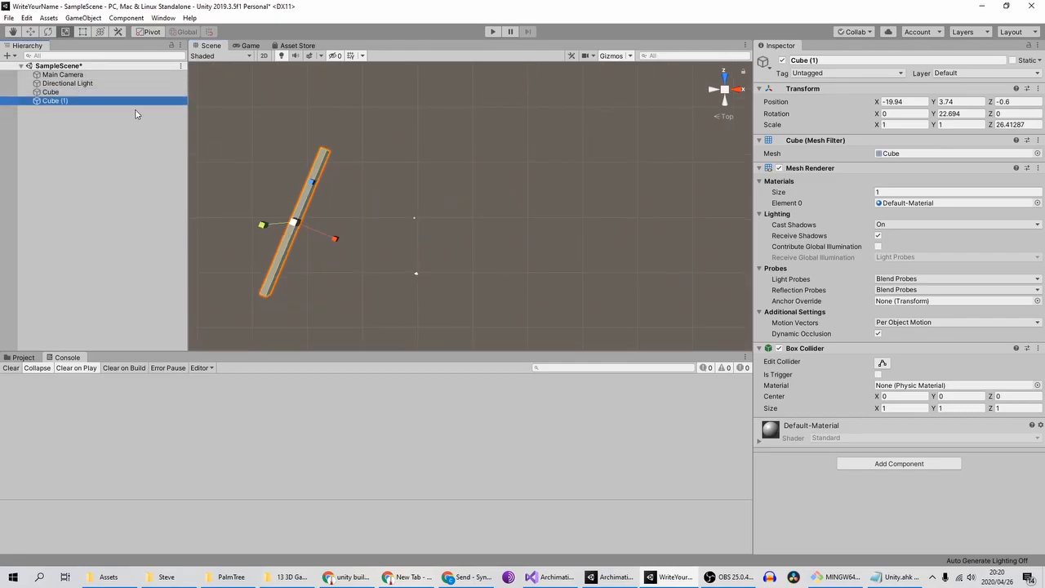
{"action": "key", "text": "e"}
{"action": "left_click_drag", "start_coordinate": [272, 186], "coordinate": [205, 215]}
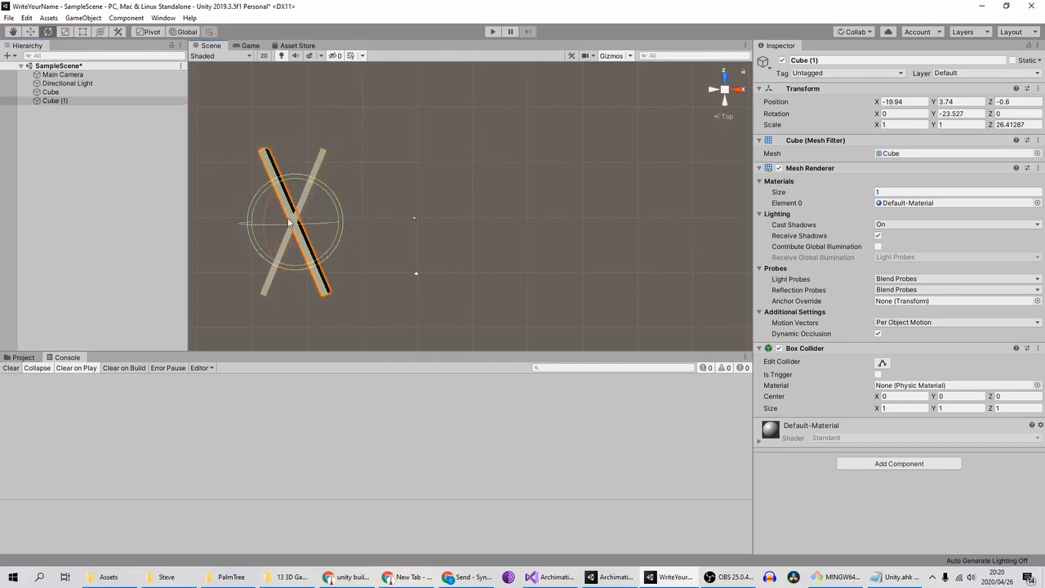
Move the duplicate bar to about X -8.65, Z -0.52, vertex-snapping its upper end to the first bar's upper end
{"action": "key", "text": "w"}
{"action": "left_click_drag", "start_coordinate": [350, 220], "coordinate": [408, 227]}
{"action": "scroll", "coordinate": [310, 212], "scroll_direction": "up", "scroll_amount": 2}
{"action": "scroll", "coordinate": [310, 212], "scroll_direction": "up", "scroll_amount": 1}
{"action": "middle_click_drag", "start_coordinate": [354, 192], "coordinate": [462, 202]}
{"action": "scroll", "coordinate": [462, 201], "scroll_direction": "up", "scroll_amount": 2}
{"action": "middle_click_drag", "start_coordinate": [380, 189], "coordinate": [437, 193]}
{"action": "key", "text": "v"}
{"action": "left_click_drag", "start_coordinate": [423, 131], "coordinate": [425, 131]}
Examine the joined upper ends of the two slanted bars and the overall shape from several angles and distances
{"action": "scroll", "coordinate": [420, 134], "scroll_direction": "up", "scroll_amount": 3}
{"action": "right_click_drag", "start_coordinate": [553, 114], "coordinate": [444, 174]}
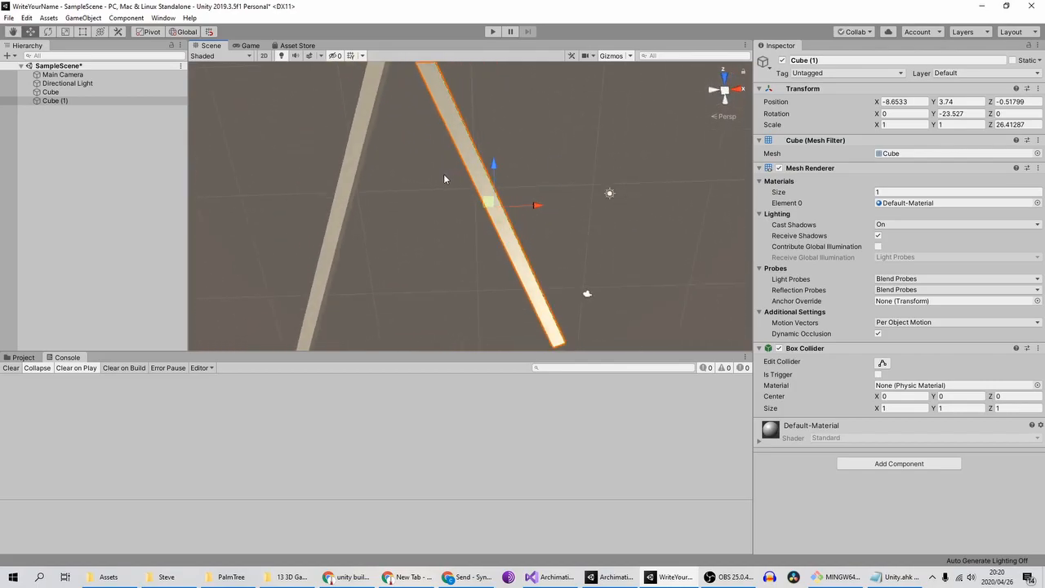
{"action": "scroll", "coordinate": [436, 177], "scroll_direction": "down", "scroll_amount": 6}
{"action": "middle_click_drag", "start_coordinate": [519, 160], "coordinate": [480, 127]}
{"action": "right_click_drag", "start_coordinate": [564, 204], "coordinate": [594, 265]}
{"action": "middle_click_drag", "start_coordinate": [594, 265], "coordinate": [511, 249]}
{"action": "right_click_drag", "start_coordinate": [512, 254], "coordinate": [537, 257]}
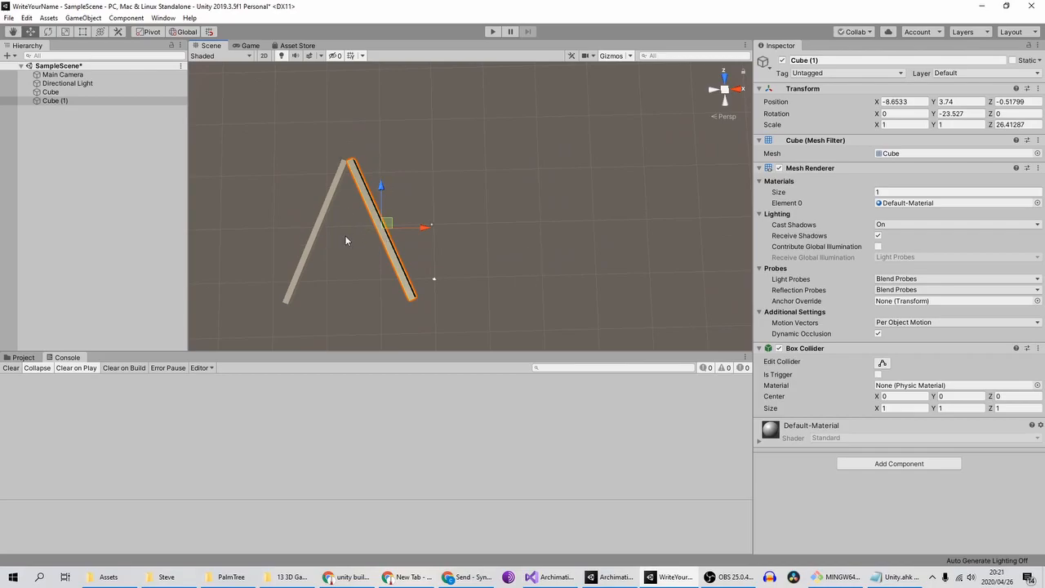
{"action": "scroll", "coordinate": [346, 240], "scroll_direction": "up", "scroll_amount": 5}
{"action": "scroll", "coordinate": [366, 244], "scroll_direction": "down", "scroll_amount": 3}
Restore the Scene view to a straight top-down view with both slanted bars in frame
{"action": "left_click", "coordinate": [727, 79]}
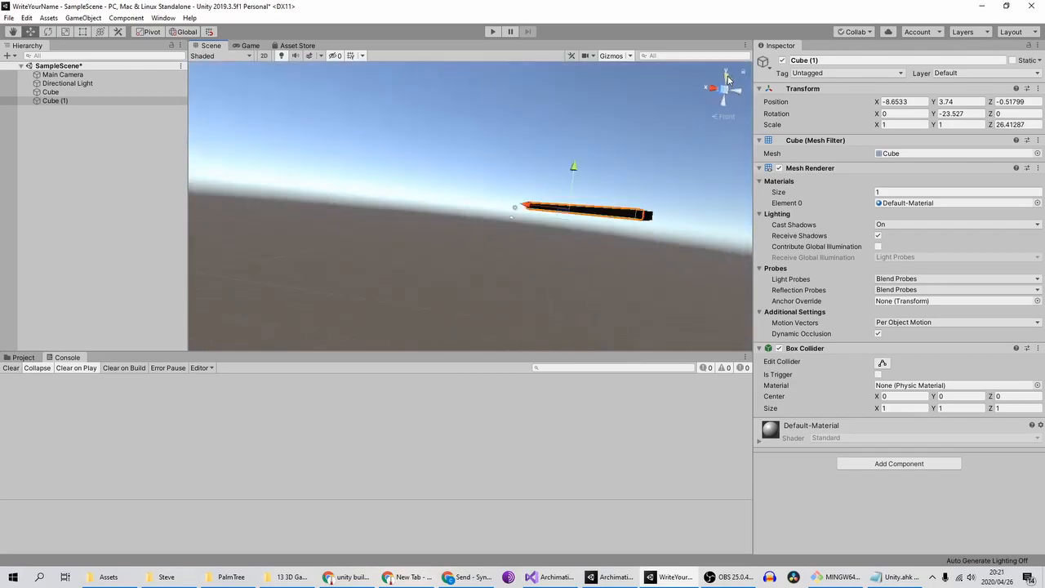
{"action": "left_click", "coordinate": [711, 96]}
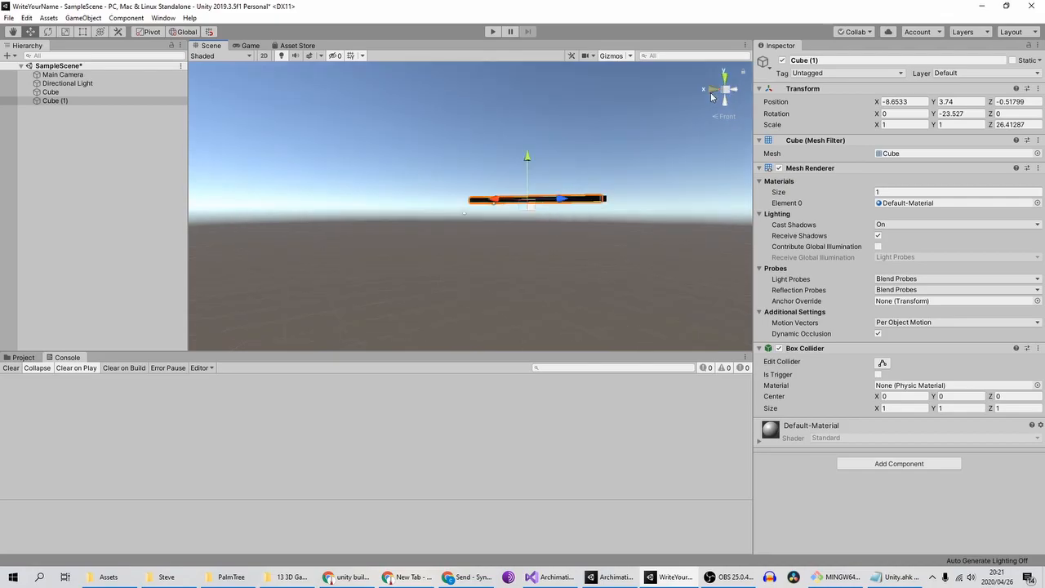
{"action": "left_click", "coordinate": [711, 92]}
{"action": "left_click", "coordinate": [725, 107]}
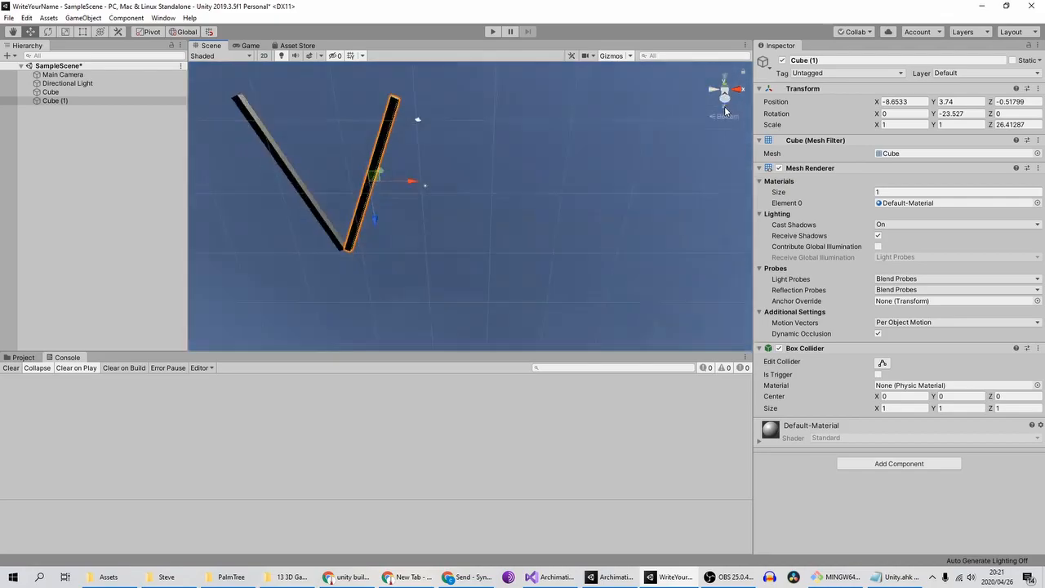
{"action": "left_click", "coordinate": [726, 98]}
{"action": "middle_click_drag", "start_coordinate": [463, 163], "coordinate": [430, 130]}
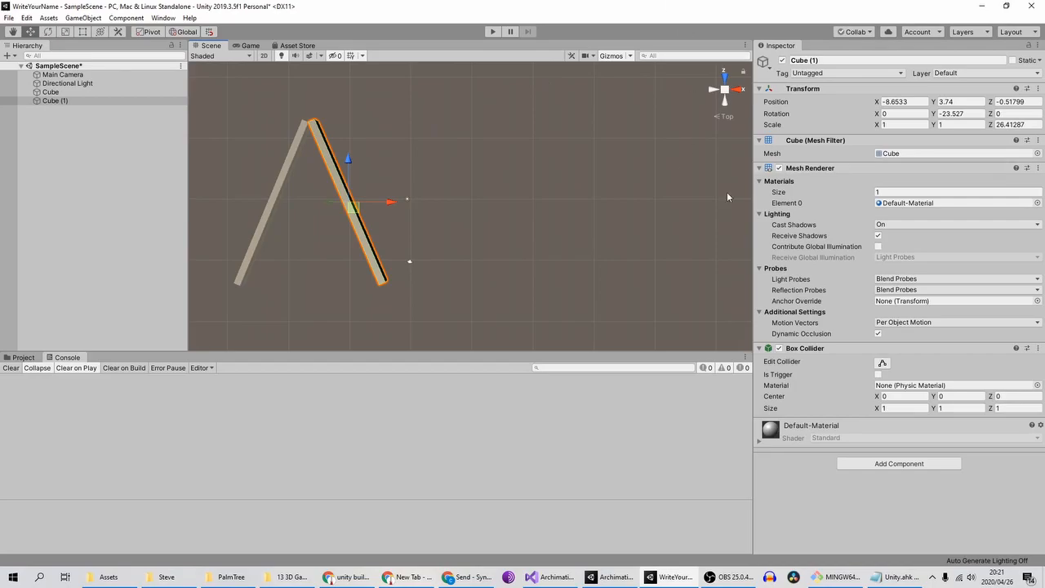
{"action": "scroll", "coordinate": [523, 224], "scroll_direction": "down", "scroll_amount": 2}
{"action": "middle_click_drag", "start_coordinate": [469, 210], "coordinate": [444, 215]}
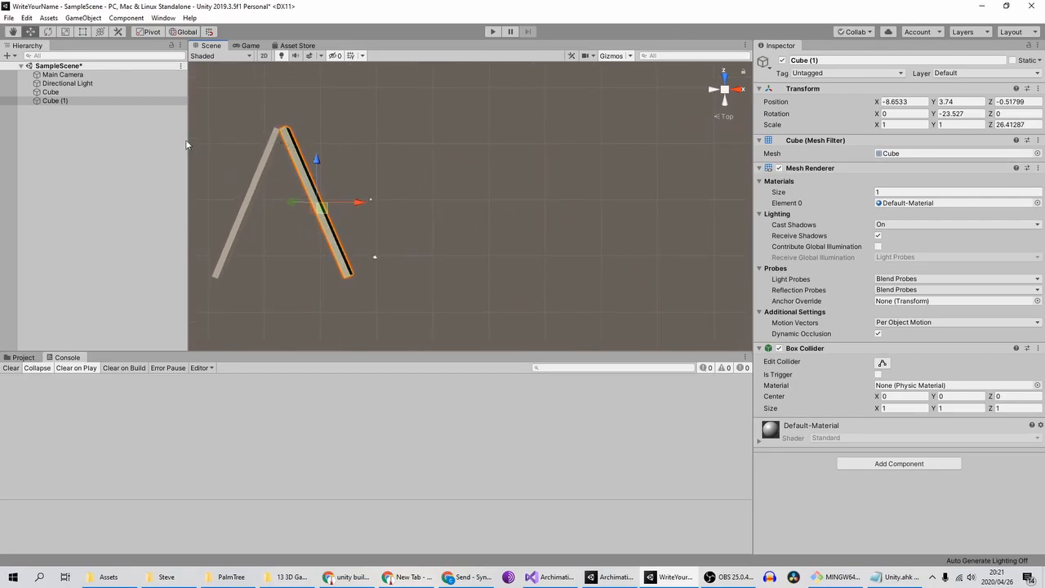
Add a new cube to the scene and move it beside the first slanted bar, to about X -19.78
{"action": "left_click", "coordinate": [87, 144]}
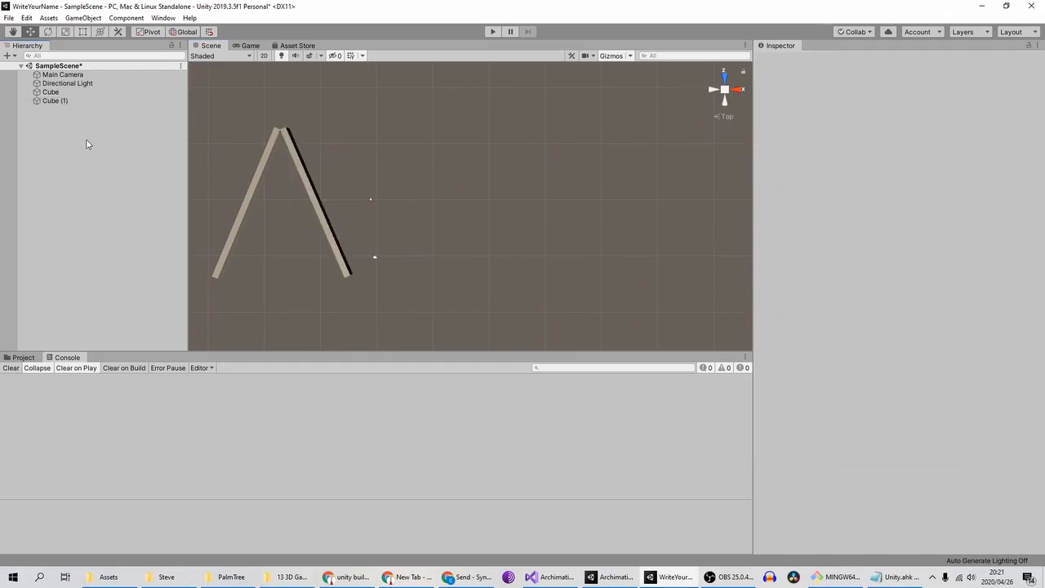
{"action": "right_click", "coordinate": [33, 130]}
{"action": "mouse_move", "coordinate": [101, 243]}
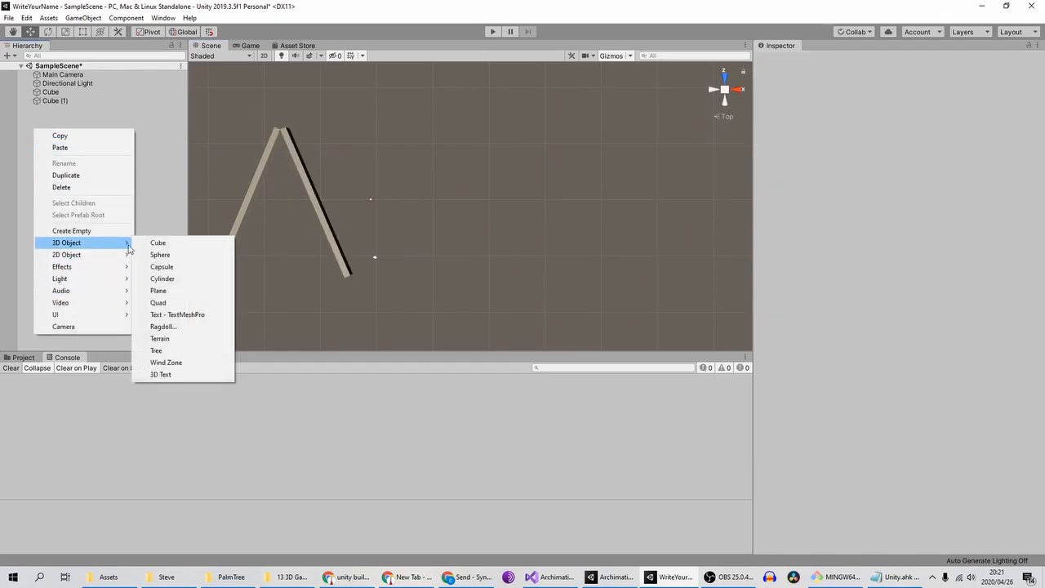
{"action": "left_click", "coordinate": [185, 244]}
{"action": "left_click_drag", "start_coordinate": [513, 209], "coordinate": [298, 229]}
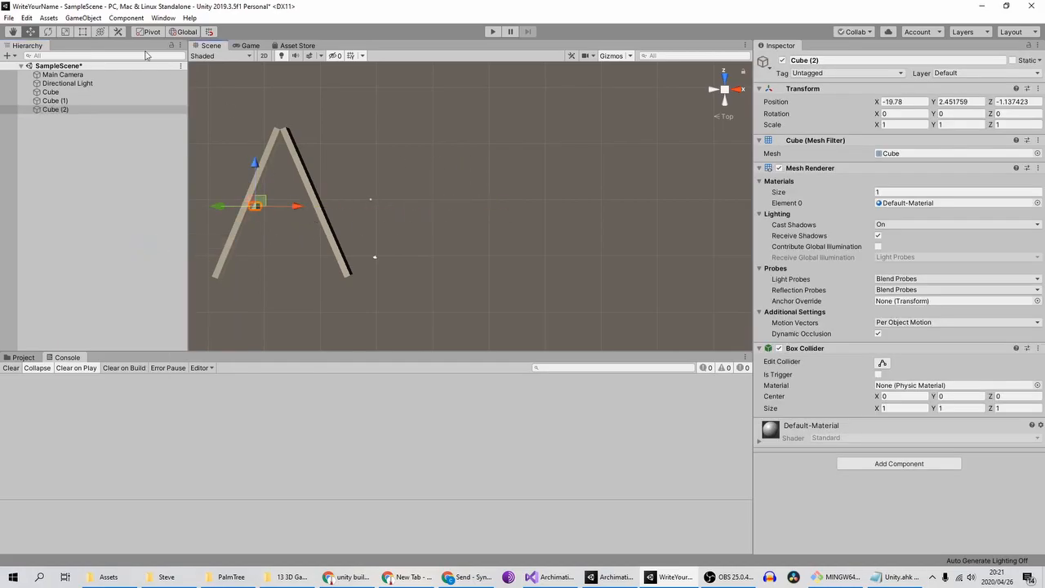
Move the new cube between the two slanted bars with the Rect tool, to about X -14.8, Z -3.74
{"action": "key", "text": "t"}
{"action": "scroll", "coordinate": [226, 206], "scroll_direction": "up", "scroll_amount": 2}
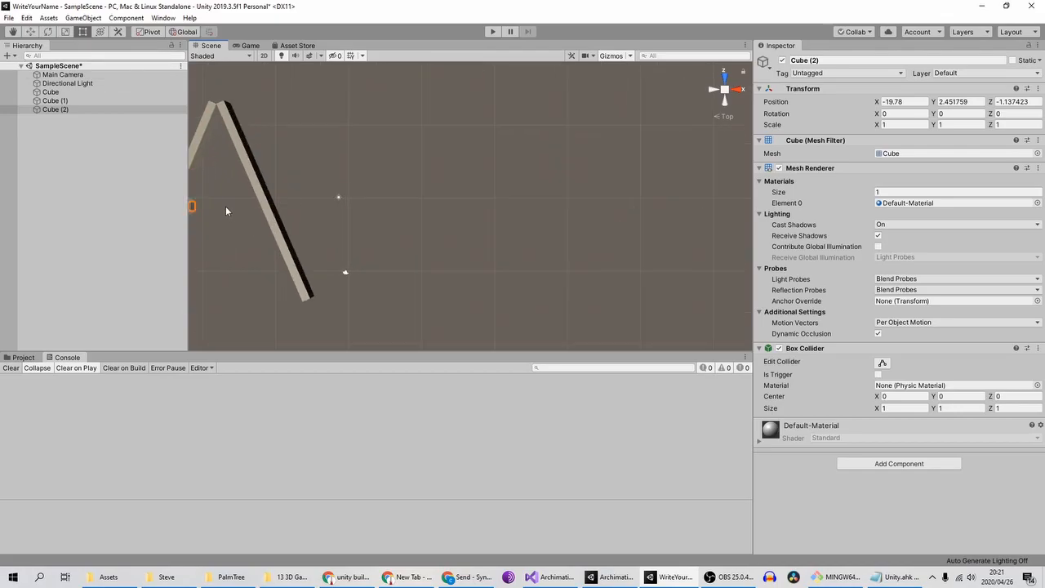
{"action": "scroll", "coordinate": [236, 206], "scroll_direction": "down", "scroll_amount": 1}
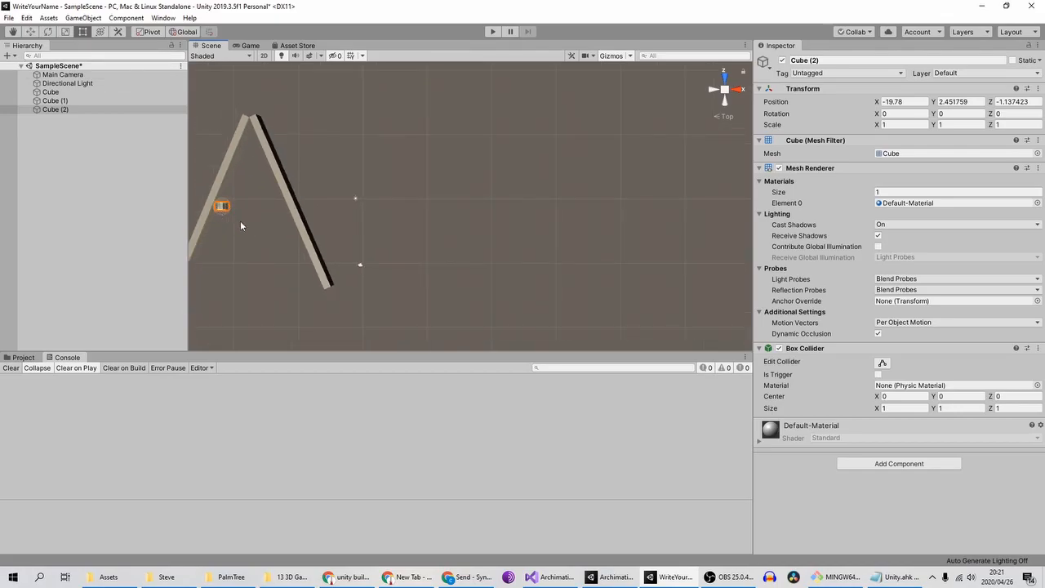
{"action": "scroll", "coordinate": [231, 220], "scroll_direction": "up", "scroll_amount": 5}
{"action": "middle_click_drag", "start_coordinate": [303, 221], "coordinate": [593, 207]}
{"action": "scroll", "coordinate": [453, 243], "scroll_direction": "up", "scroll_amount": 10}
{"action": "middle_click_drag", "start_coordinate": [445, 206], "coordinate": [428, 190]}
{"action": "left_click_drag", "start_coordinate": [413, 164], "coordinate": [417, 176]}
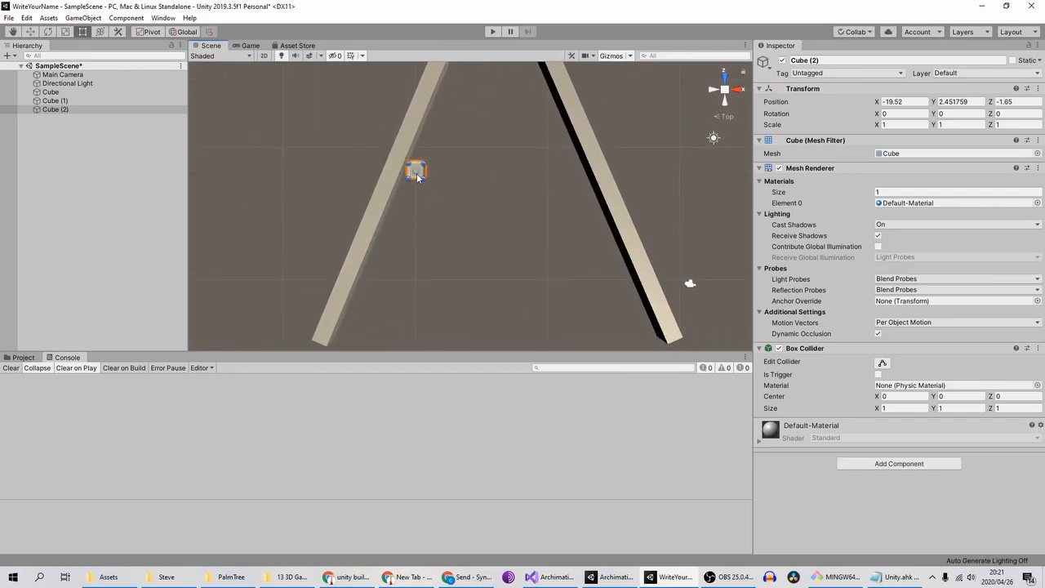
{"action": "left_click_drag", "start_coordinate": [491, 194], "coordinate": [486, 197]}
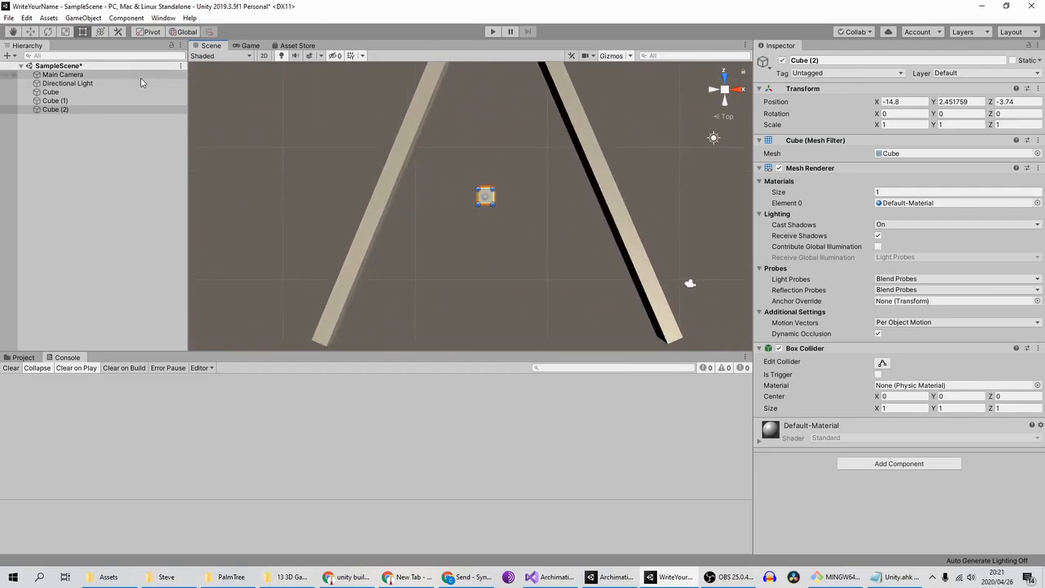
Stretch the cube into a crossbar toward the second slanted bar, to an X scale of about 13.44
{"action": "left_click", "coordinate": [66, 31]}
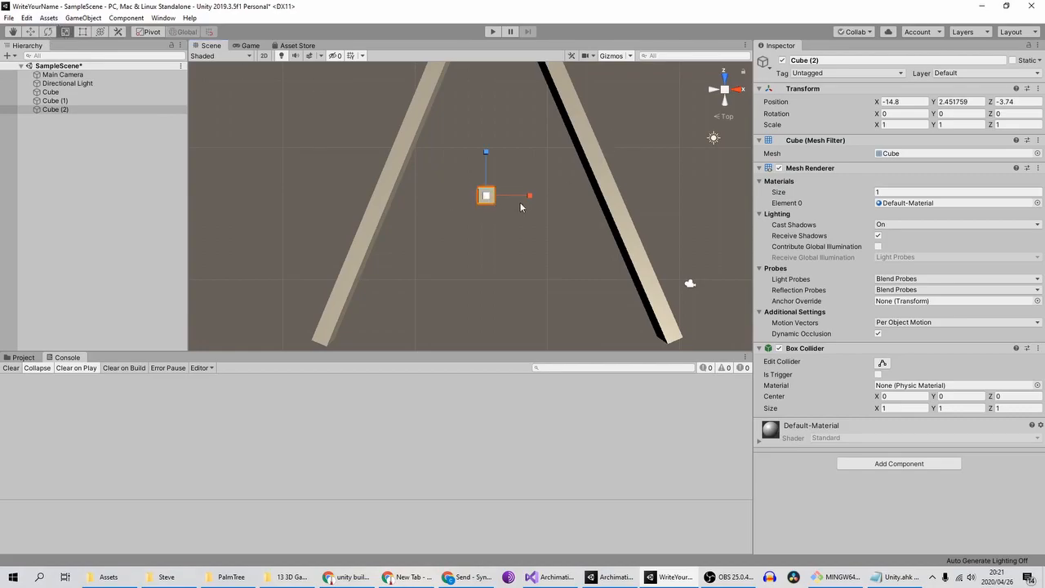
{"action": "left_click_drag", "start_coordinate": [530, 196], "coordinate": [977, 205]}
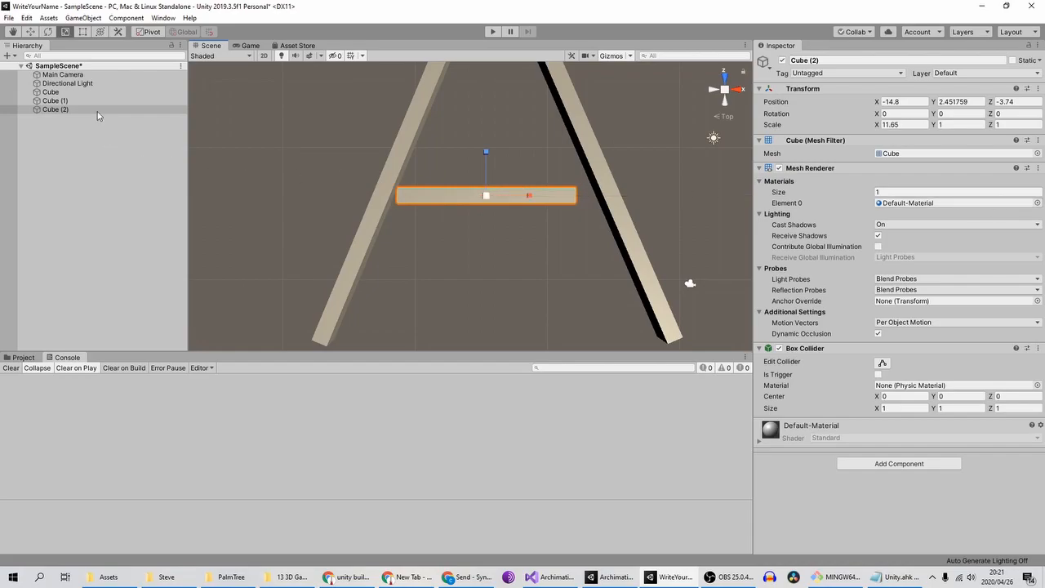
{"action": "left_click", "coordinate": [82, 31]}
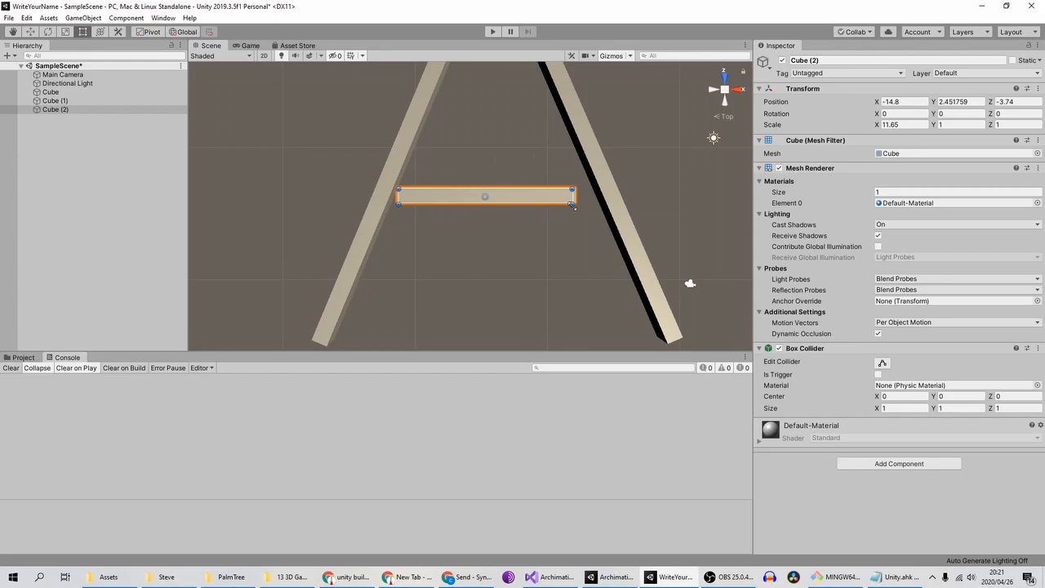
{"action": "left_click_drag", "start_coordinate": [574, 196], "coordinate": [601, 200]}
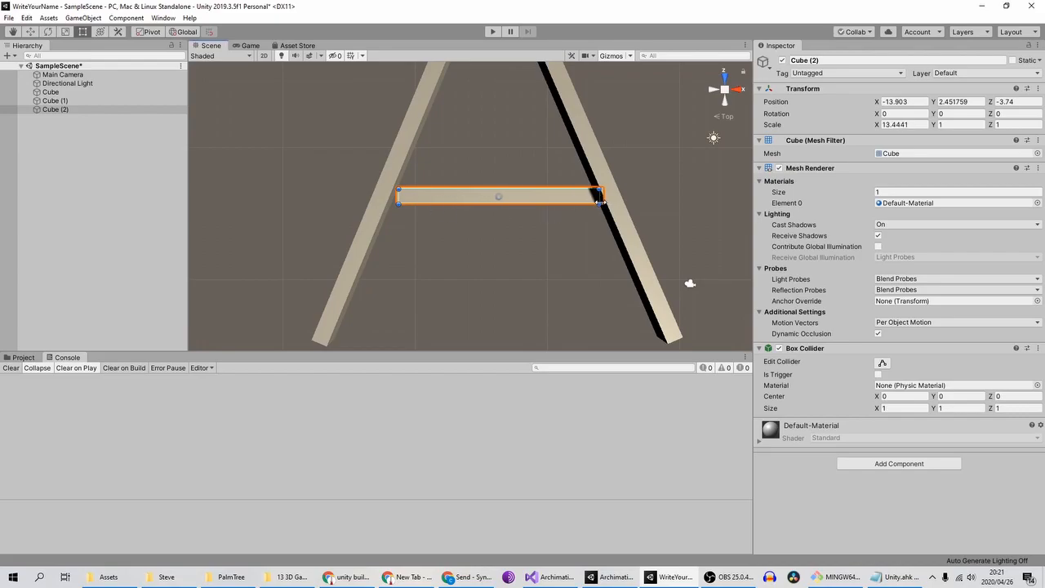
Adjust both ends of the crossbar with the Rect tool to meet the slanted bars, to an X scale of about 13.11
{"action": "middle_click_drag", "start_coordinate": [600, 200], "coordinate": [496, 218]}
{"action": "left_click_drag", "start_coordinate": [514, 196], "coordinate": [502, 198]}
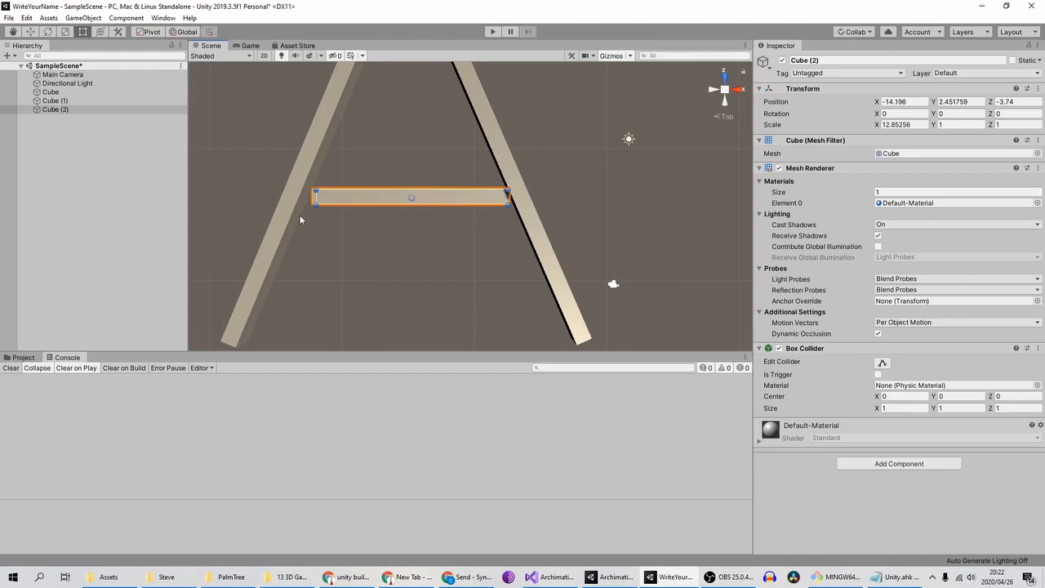
{"action": "middle_click_drag", "start_coordinate": [328, 225], "coordinate": [372, 220]}
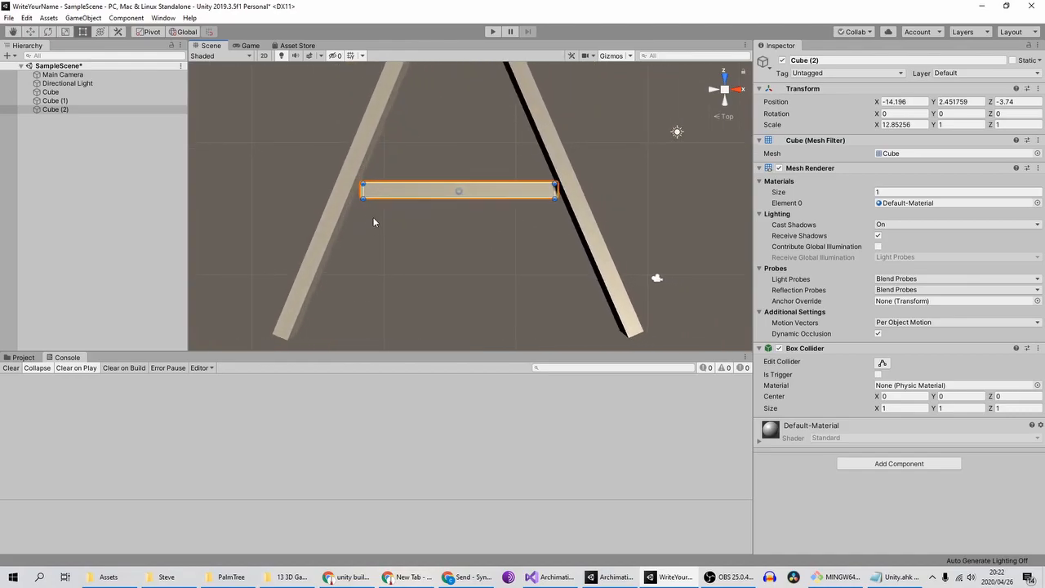
{"action": "scroll", "coordinate": [379, 216], "scroll_direction": "down", "scroll_amount": 4}
{"action": "left_click_drag", "start_coordinate": [380, 194], "coordinate": [377, 194]}
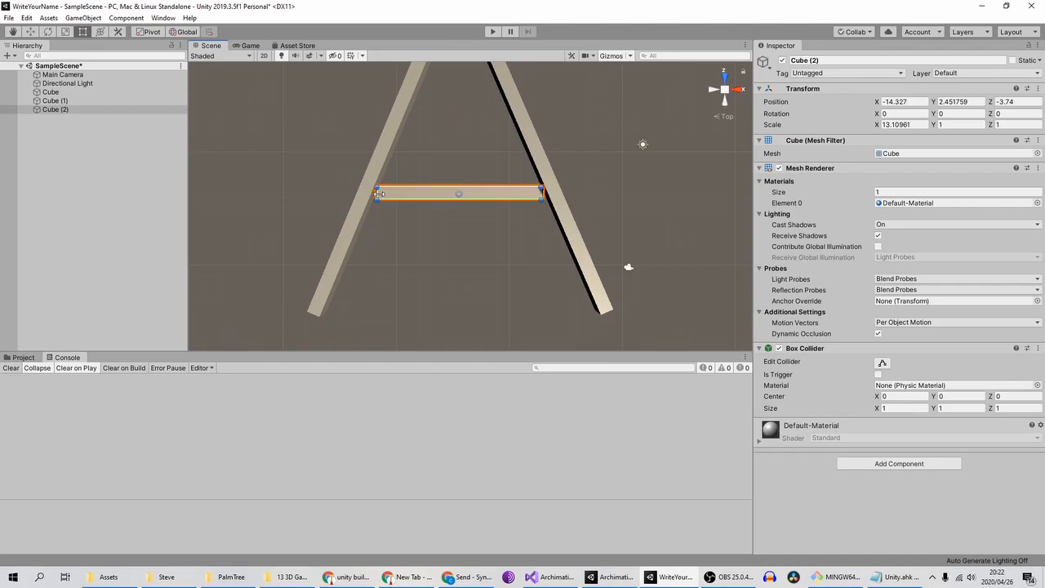
{"action": "scroll", "coordinate": [413, 208], "scroll_direction": "down", "scroll_amount": 4}
{"action": "middle_click_drag", "start_coordinate": [433, 231], "coordinate": [357, 205]}
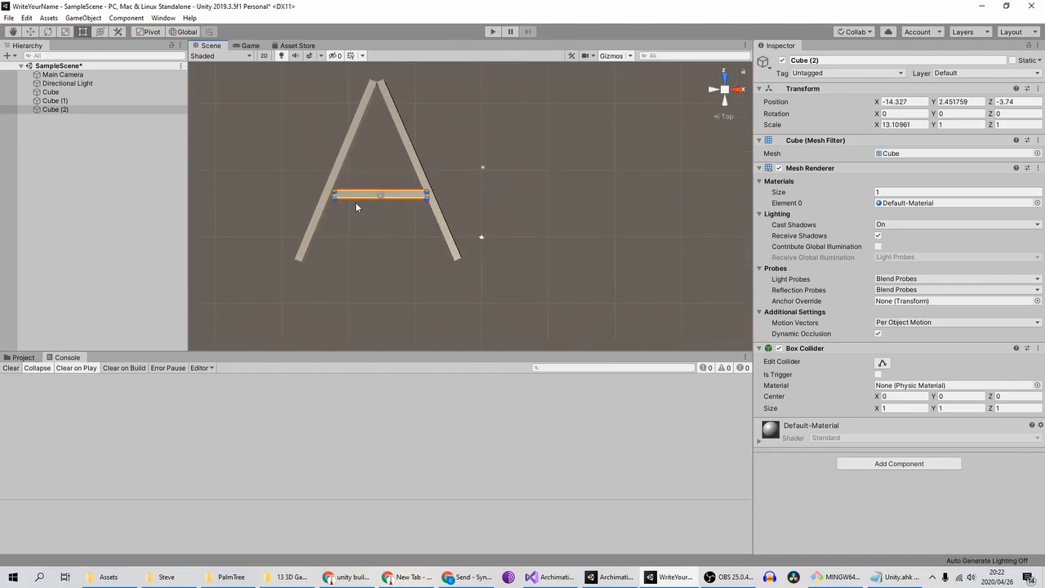
{"action": "scroll", "coordinate": [356, 206], "scroll_direction": "up", "scroll_amount": 2}
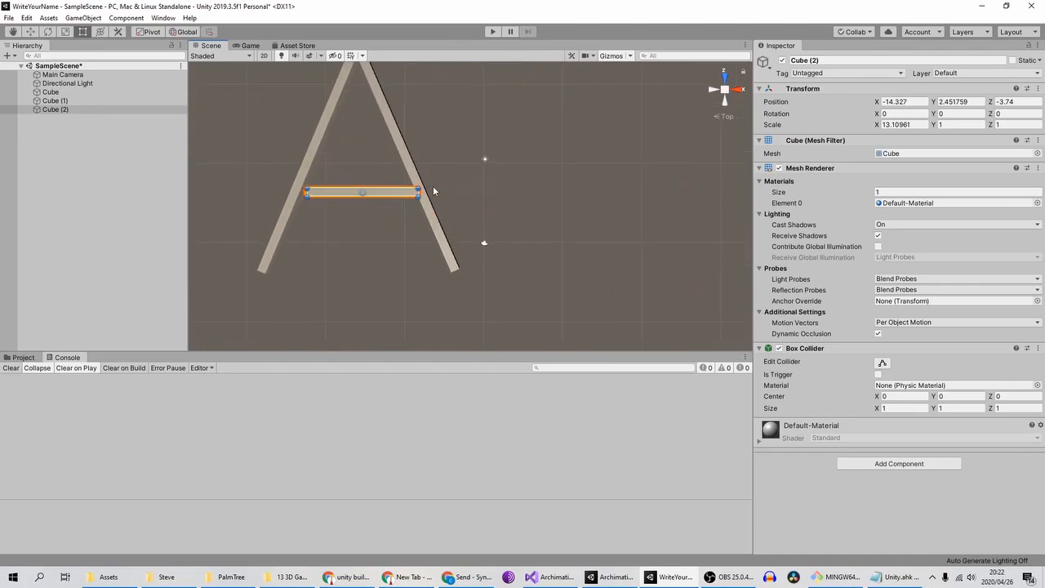
Create an empty game object named Letter A at the scene's root level
{"action": "scroll", "coordinate": [447, 266], "scroll_direction": "down", "scroll_amount": 5}
{"action": "middle_click_drag", "start_coordinate": [521, 217], "coordinate": [401, 227]}
{"action": "scroll", "coordinate": [415, 212], "scroll_direction": "down", "scroll_amount": 7}
{"action": "middle_click_drag", "start_coordinate": [464, 221], "coordinate": [411, 224]}
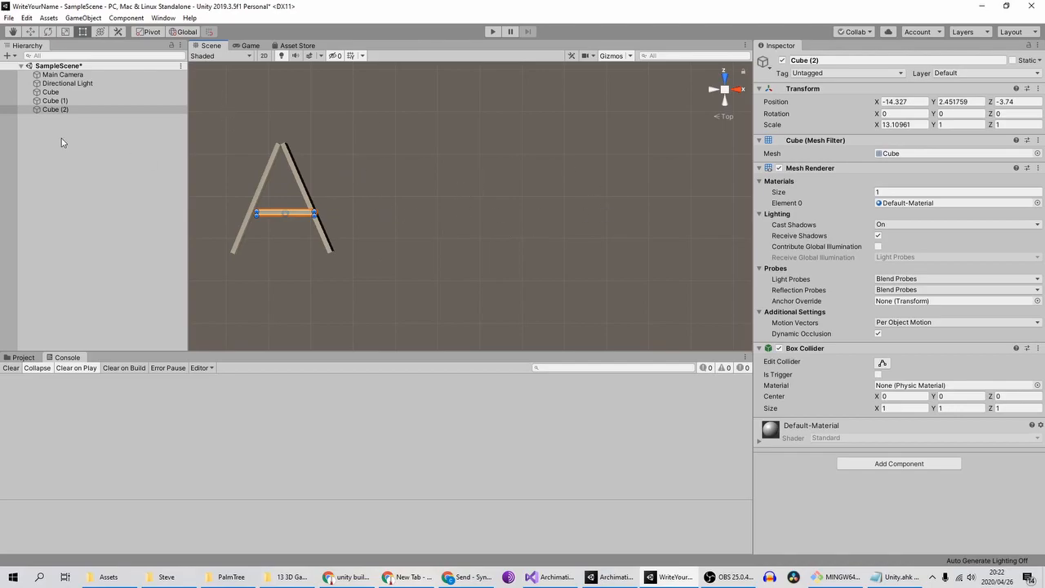
{"action": "right_click", "coordinate": [58, 161]}
{"action": "left_click", "coordinate": [62, 98]}
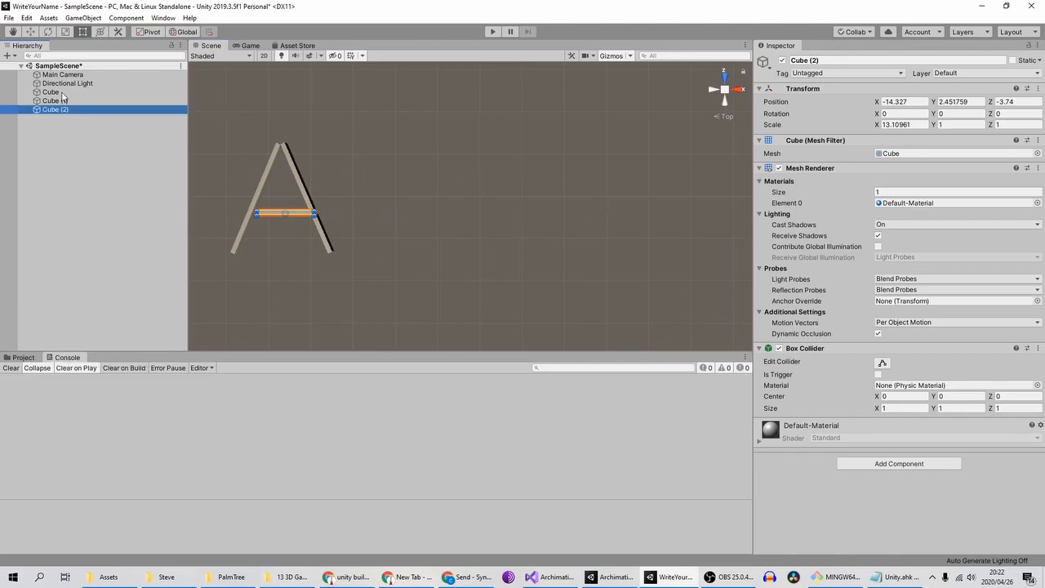
{"action": "left_click", "coordinate": [63, 100]}
{"action": "right_click", "coordinate": [85, 158]}
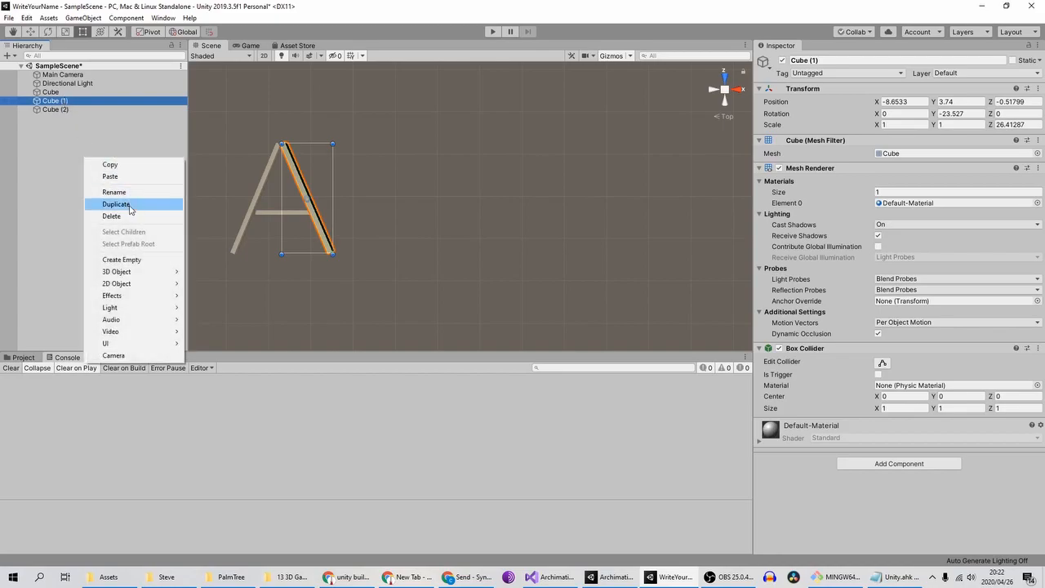
{"action": "left_click", "coordinate": [144, 259]}
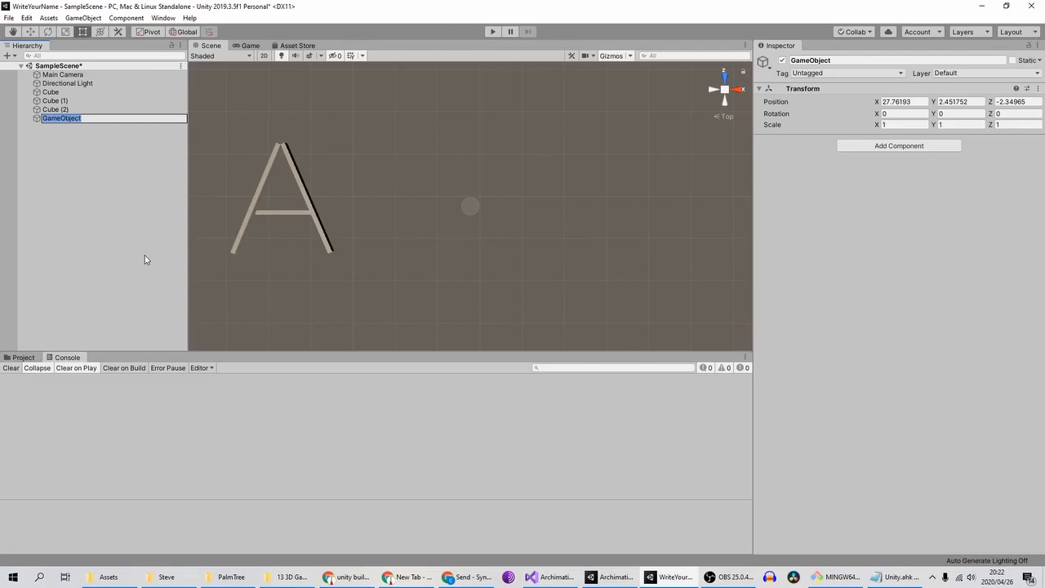
{"action": "type", "text": "LetterA"}
{"action": "key", "text": "Left"}
{"action": "key", "text": "Return"}
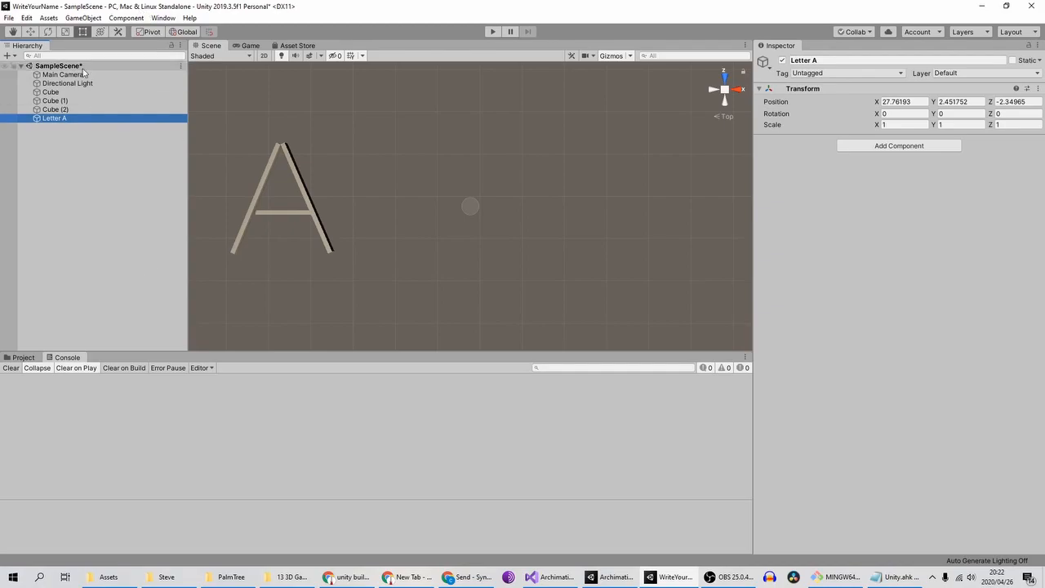
Parent the three cubes to the Letter A object and collapse the group
{"action": "left_click", "coordinate": [72, 93]}
{"action": "left_click", "coordinate": [72, 111], "text": "shift"}
{"action": "left_click_drag", "start_coordinate": [66, 99], "coordinate": [67, 123]}
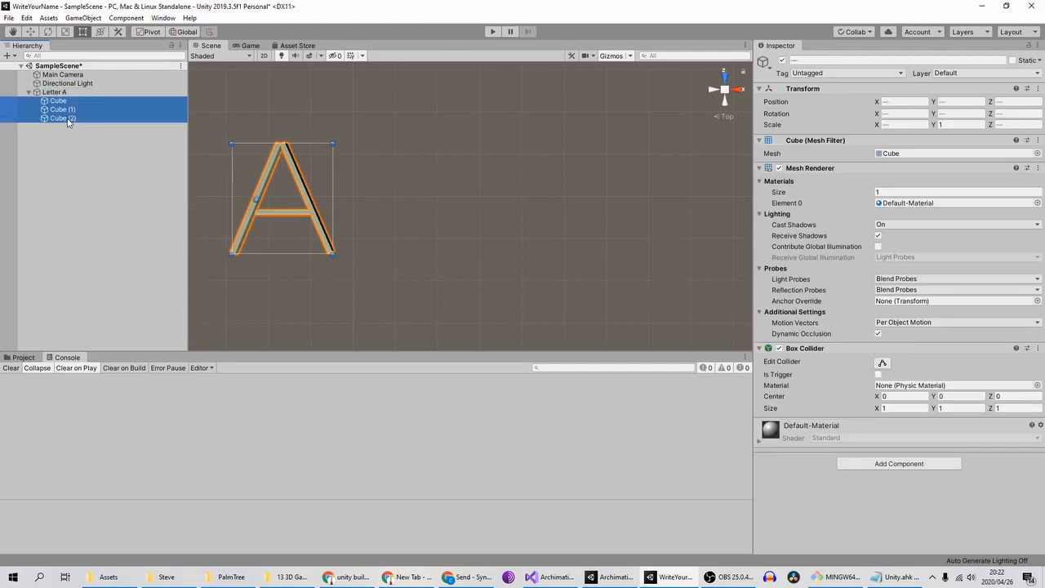
{"action": "left_click", "coordinate": [31, 95]}
{"action": "left_click", "coordinate": [29, 93]}
{"action": "left_click", "coordinate": [28, 93]}
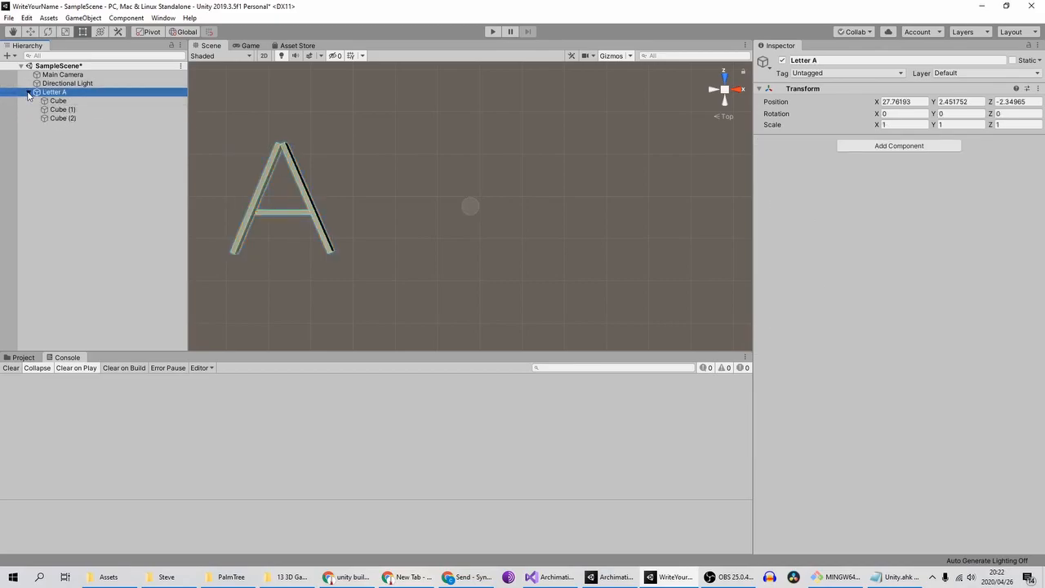
{"action": "left_click", "coordinate": [29, 93]}
Create a second empty game object at root level and name it Letter N
{"action": "left_click", "coordinate": [26, 147]}
{"action": "right_click", "coordinate": [44, 143]}
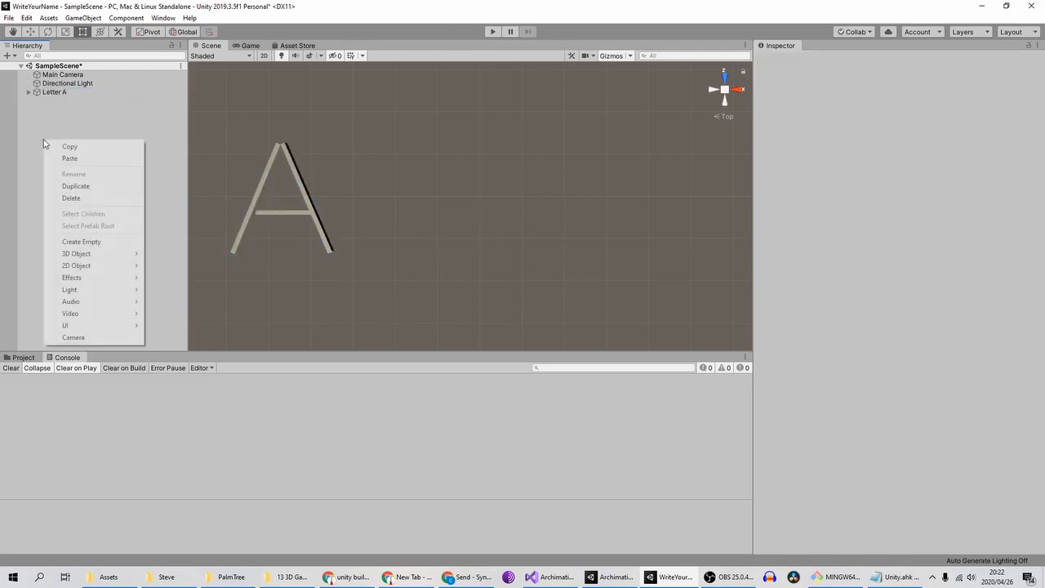
{"action": "left_click", "coordinate": [114, 242]}
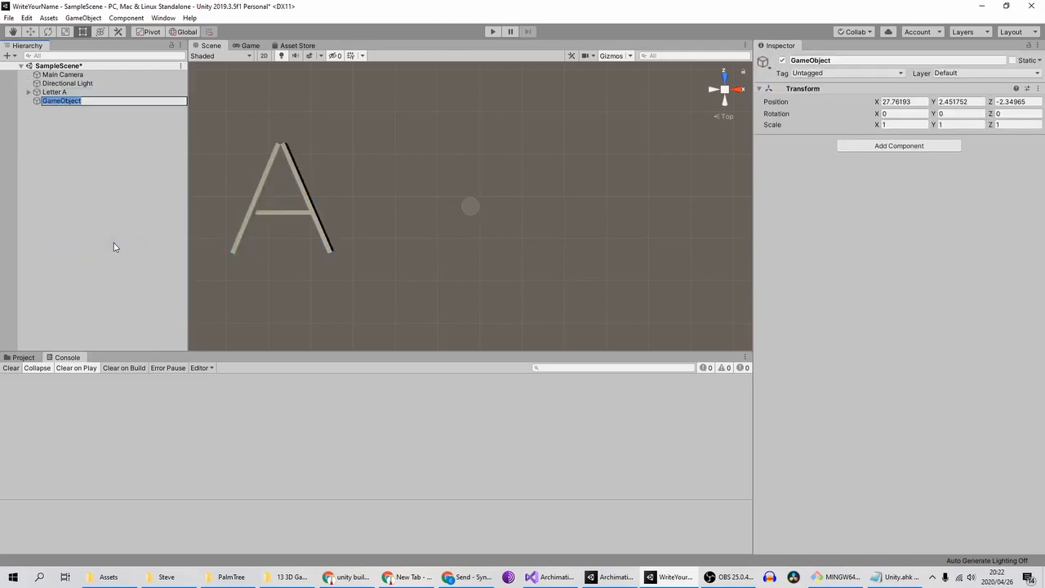
{"action": "type", "text": "Letter"}
{"action": "key", "text": "Return"}
{"action": "key", "text": "F2"}
{"action": "key", "text": "End"}
{"action": "type", "text": "N"}
{"action": "key", "text": "Return"}
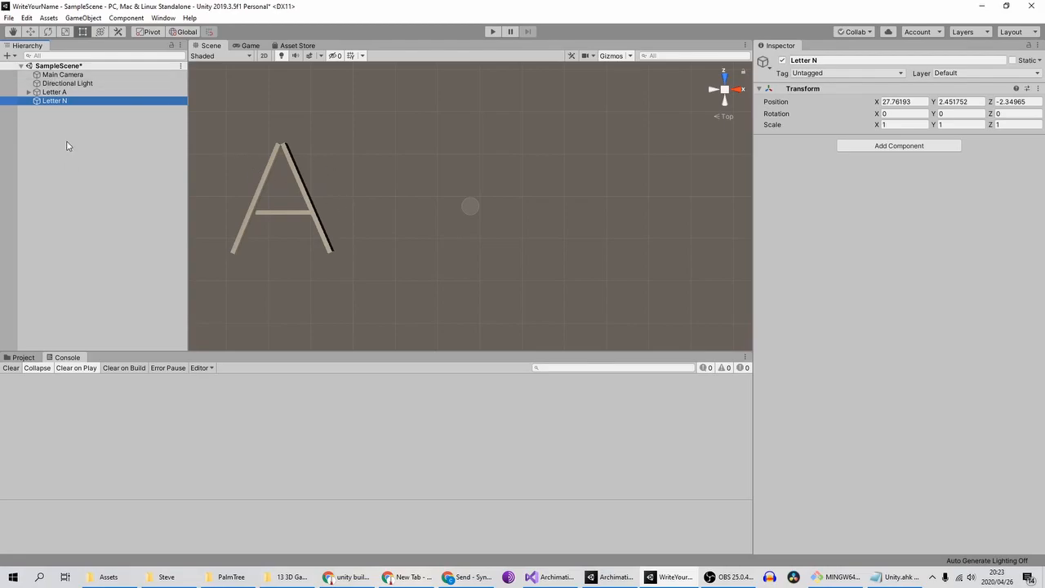
Add a 3D capsule as a child of the Letter N object
{"action": "right_click", "coordinate": [65, 101]}
{"action": "mouse_move", "coordinate": [148, 215]}
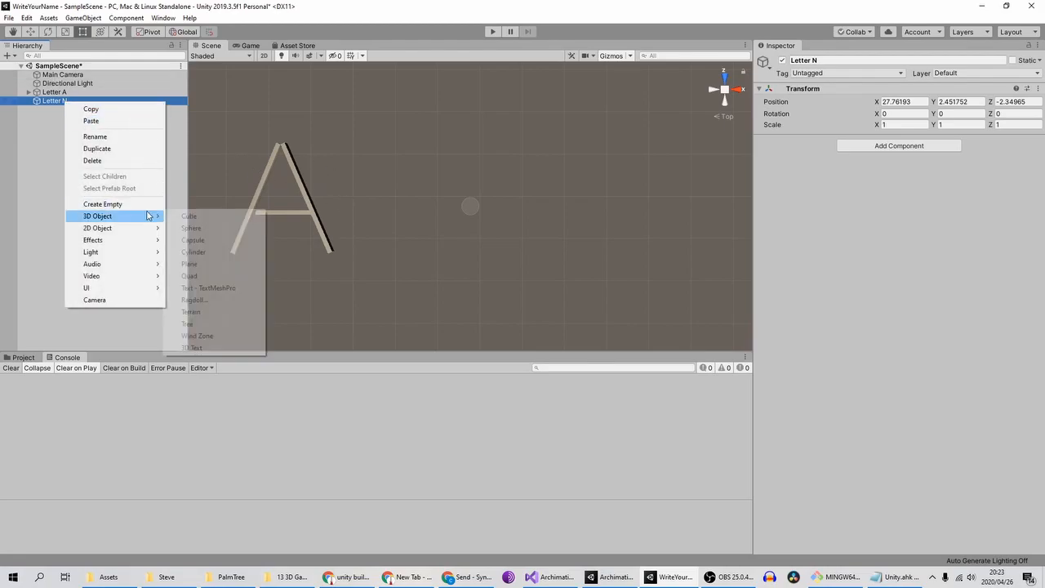
{"action": "left_click", "coordinate": [222, 239]}
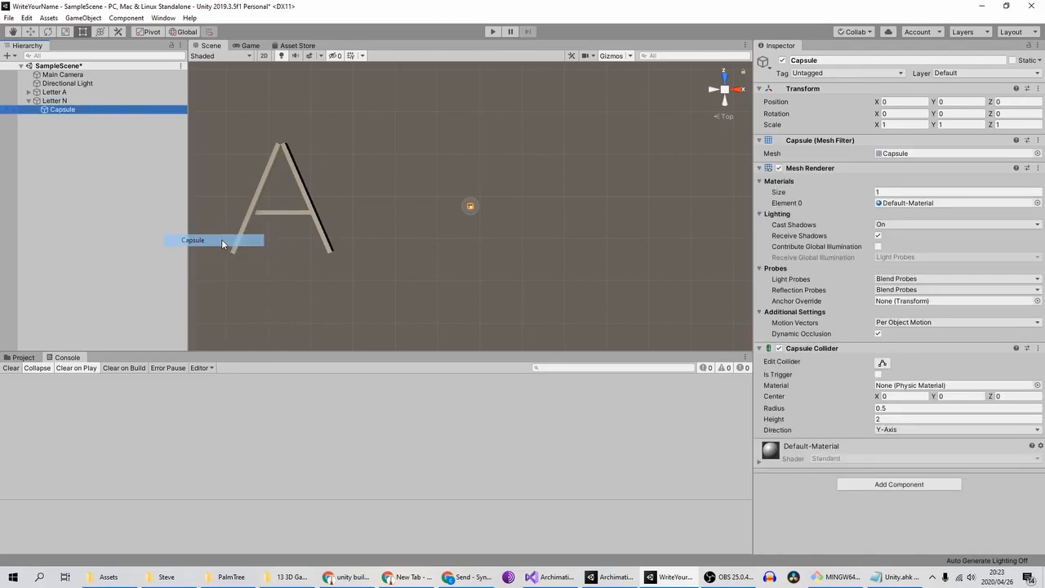
Stretch the capsule into a long thin stroke, scaled to about 1.92 in X and 23.89 in Z
{"action": "scroll", "coordinate": [483, 208], "scroll_direction": "up", "scroll_amount": 6}
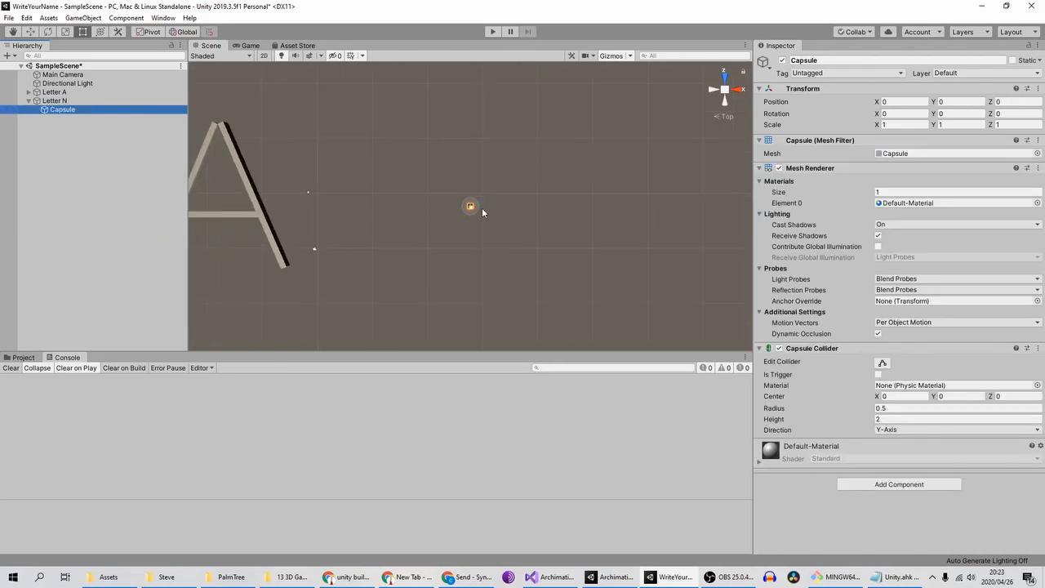
{"action": "scroll", "coordinate": [482, 210], "scroll_direction": "down", "scroll_amount": 5}
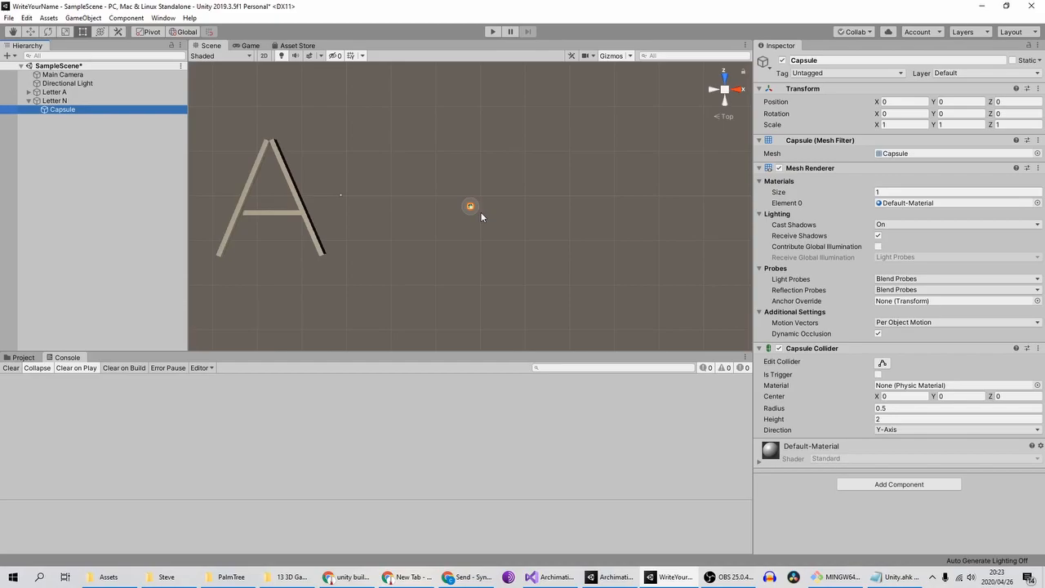
{"action": "key", "text": "e"}
{"action": "key", "text": "r"}
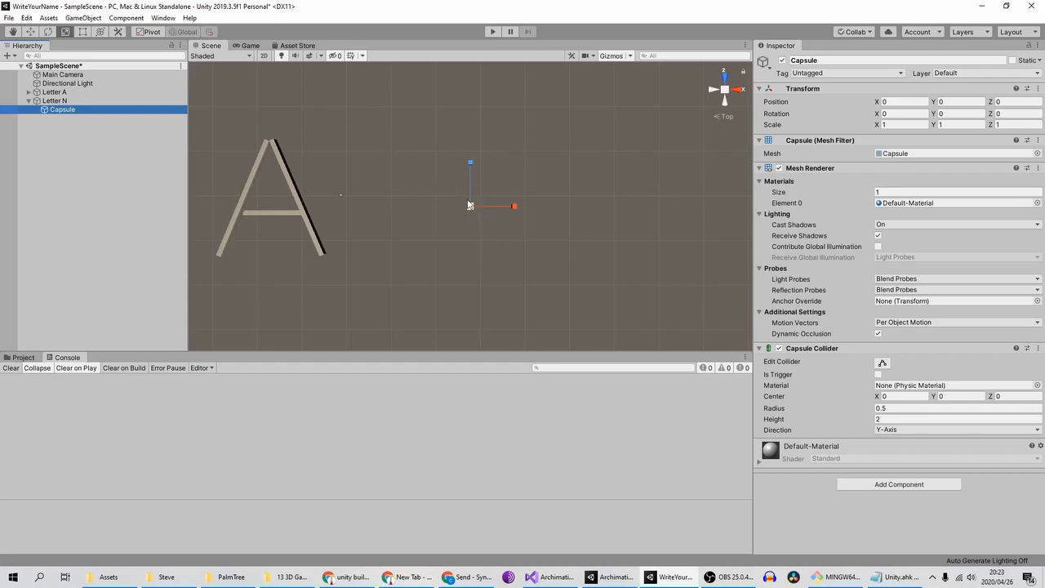
{"action": "mouse_move", "coordinate": [472, 165]}
{"action": "left_mouse_down"}
{"action": "mouse_move", "coordinate": [468, 120]}
{"action": "mouse_move", "coordinate": [489, 154]}
{"action": "left_mouse_up"}
{"action": "left_click_drag", "start_coordinate": [525, 207], "coordinate": [472, 206]}
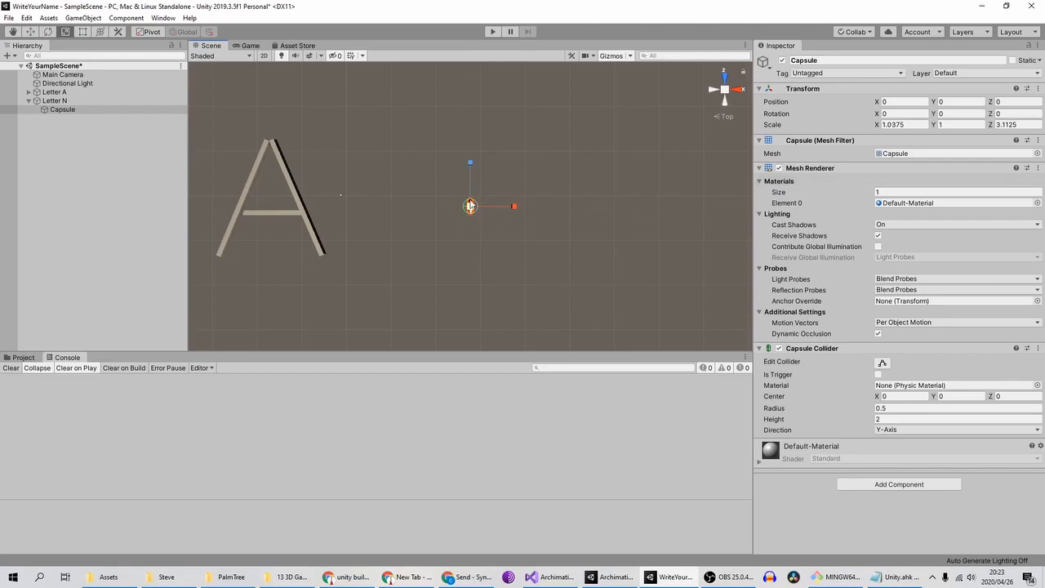
{"action": "left_click_drag", "start_coordinate": [472, 167], "coordinate": [523, 445]}
{"action": "left_click_drag", "start_coordinate": [515, 206], "coordinate": [431, 181]}
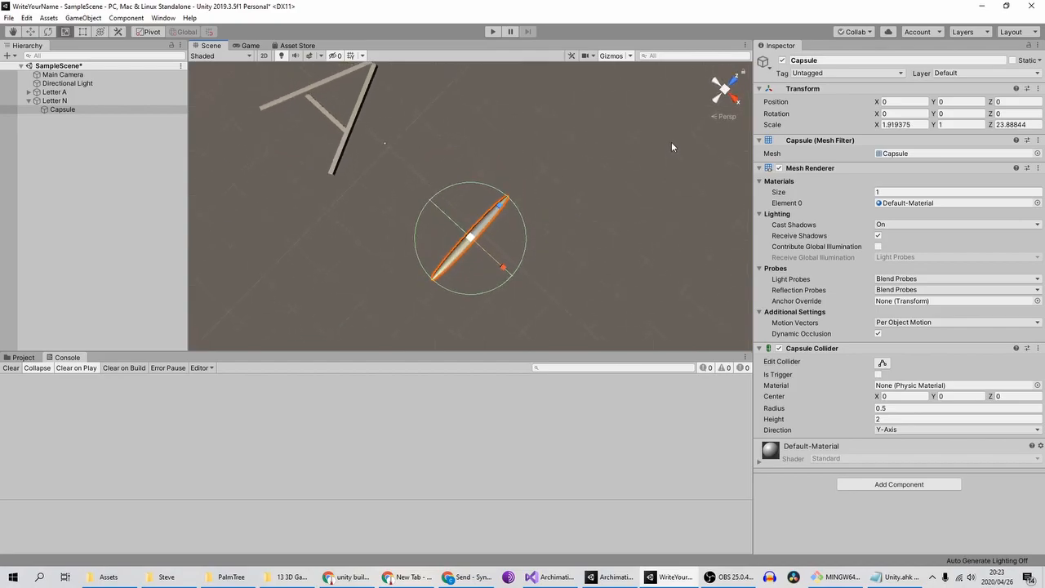
Move the stretched capsule beside the letter A, at about X -25.2 and Z 0.7
{"action": "left_click", "coordinate": [734, 98]}
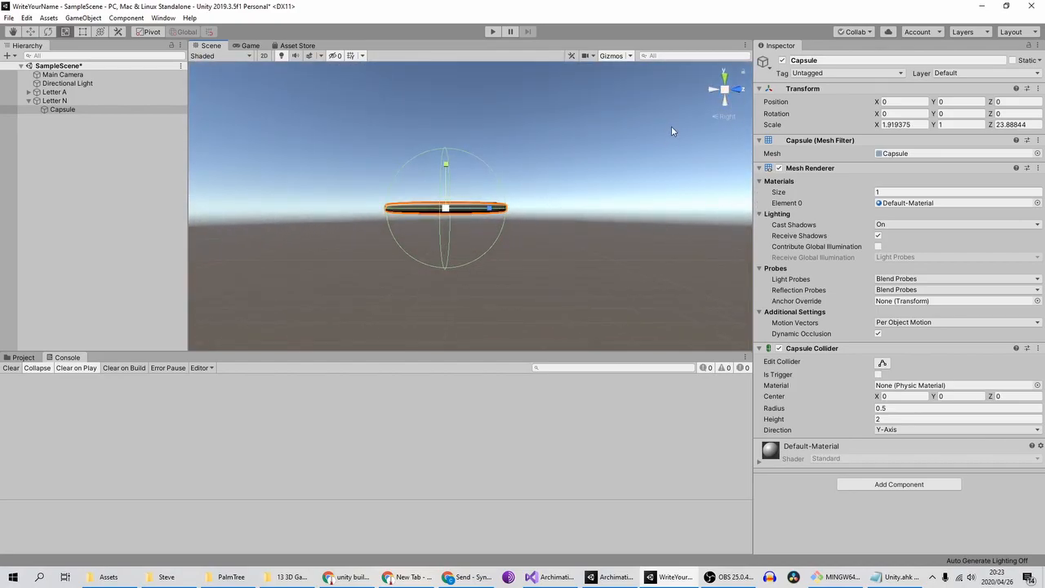
{"action": "left_click", "coordinate": [717, 90]}
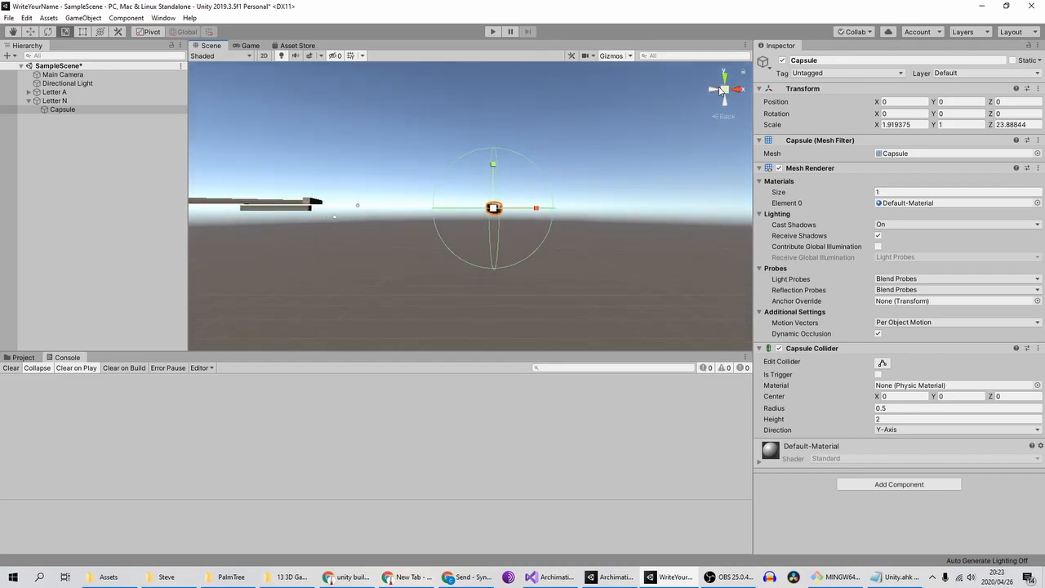
{"action": "left_click", "coordinate": [712, 91]}
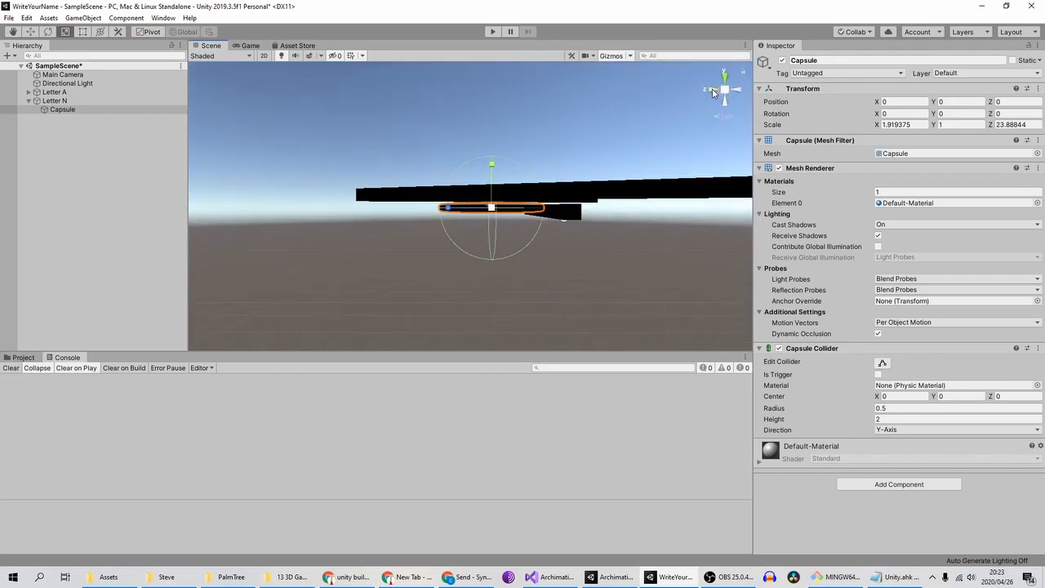
{"action": "left_click", "coordinate": [712, 91]}
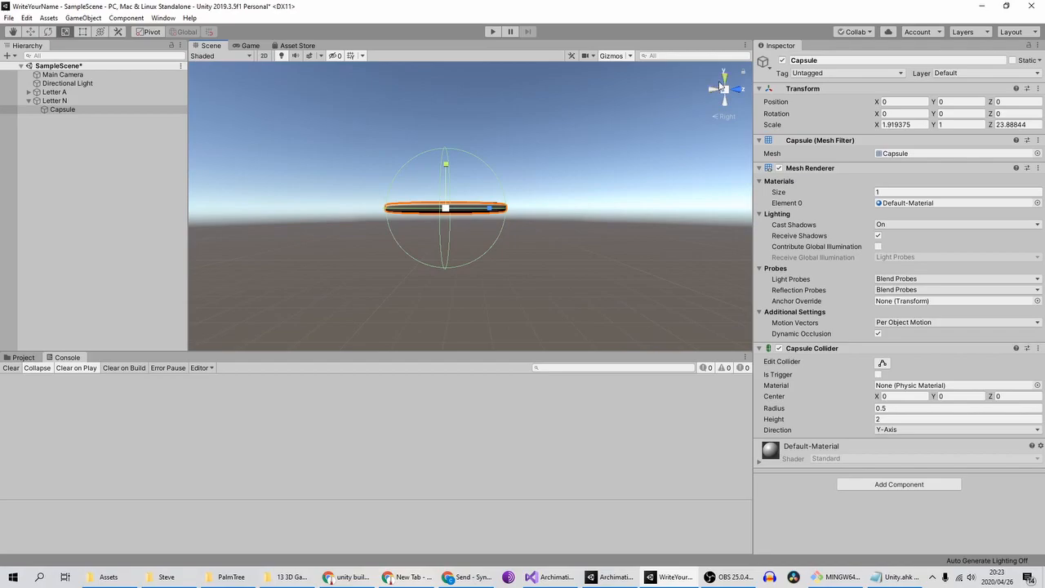
{"action": "left_click", "coordinate": [723, 76]}
{"action": "key", "text": "w"}
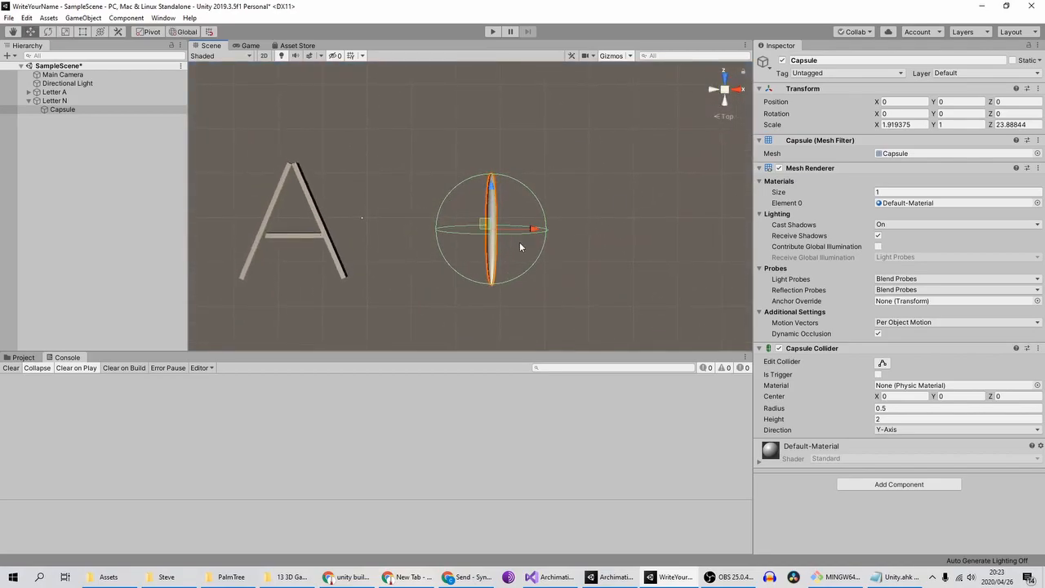
{"action": "left_click_drag", "start_coordinate": [550, 230], "coordinate": [427, 229]}
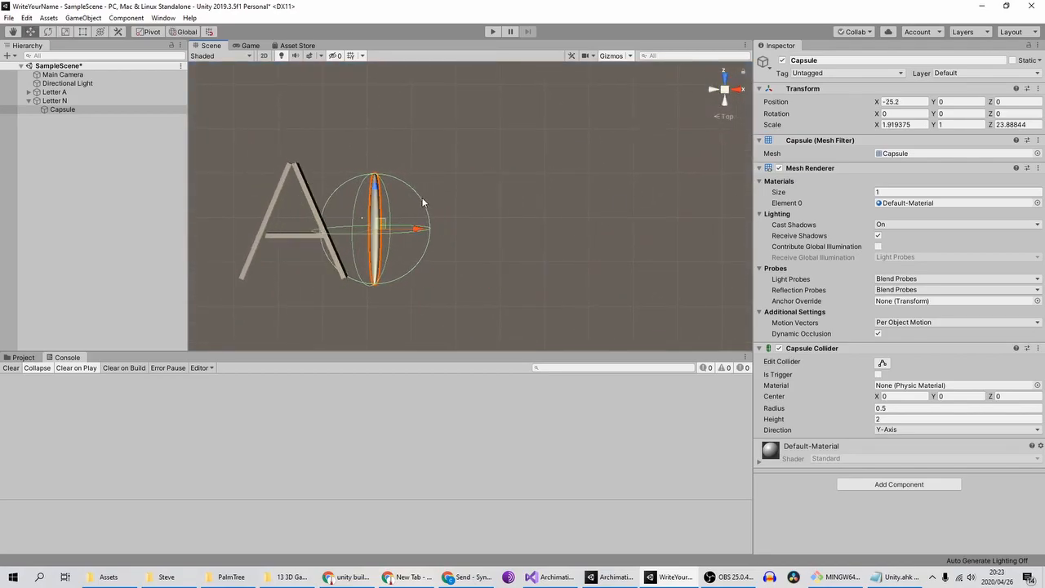
{"action": "left_click_drag", "start_coordinate": [375, 187], "coordinate": [375, 183]}
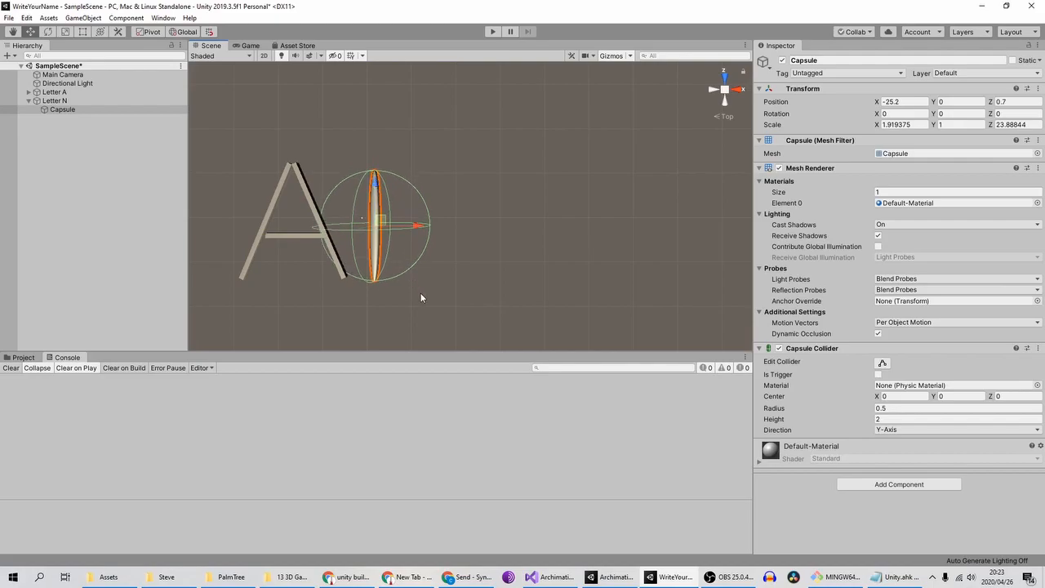
Duplicate the upright capsule, shift the copy to about X -18.3 and rotate it about -31.3 degrees around Y
{"action": "key", "text": "ctrl+d"}
{"action": "left_click_drag", "start_coordinate": [418, 226], "coordinate": [452, 229]}
{"action": "key", "text": "e"}
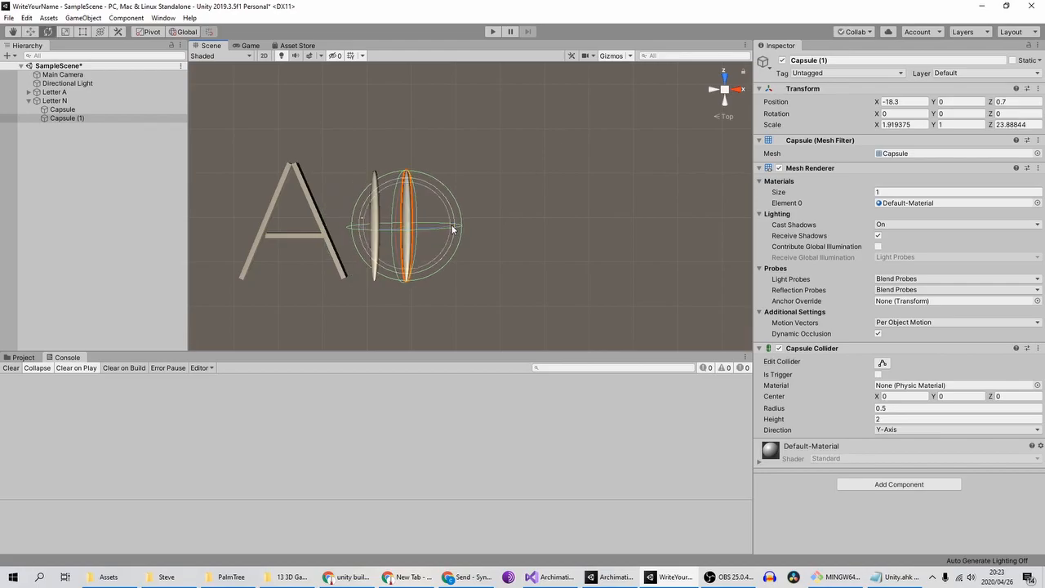
{"action": "left_click", "coordinate": [444, 183]}
{"action": "left_click", "coordinate": [408, 229]}
{"action": "left_click_drag", "start_coordinate": [454, 200], "coordinate": [414, 162]}
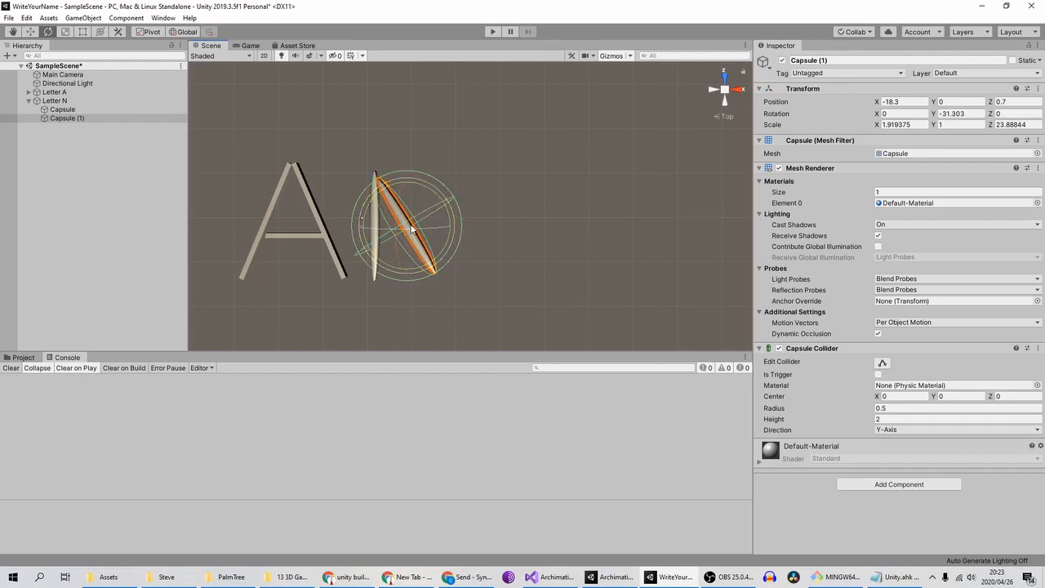
Lengthen the diagonal capsule to a Z scale of about 28.41 and move it to about X -16.6, Z 0.5
{"action": "key", "text": "w"}
{"action": "left_click_drag", "start_coordinate": [413, 223], "coordinate": [414, 217]}
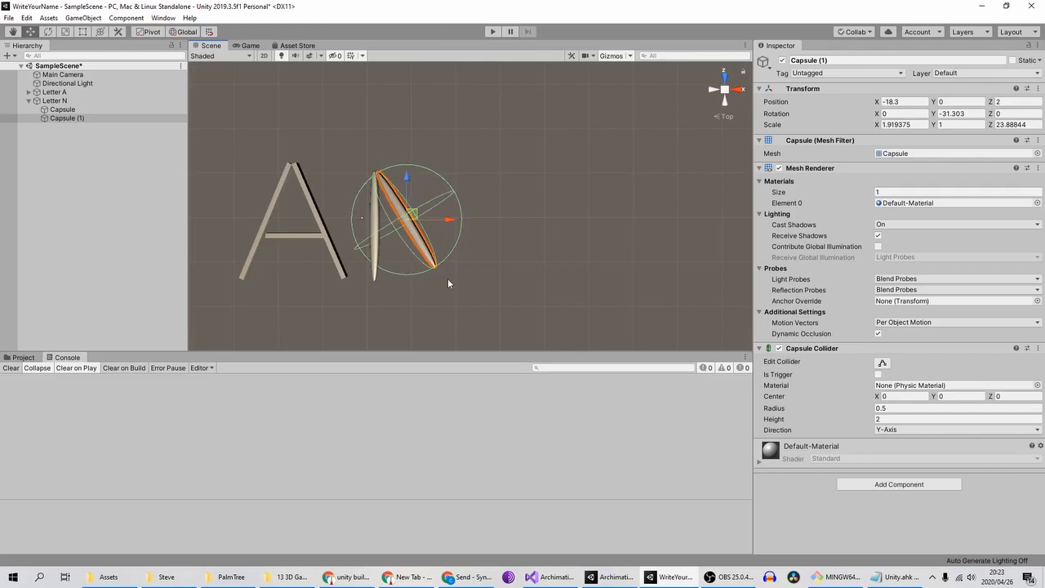
{"action": "key", "text": "r"}
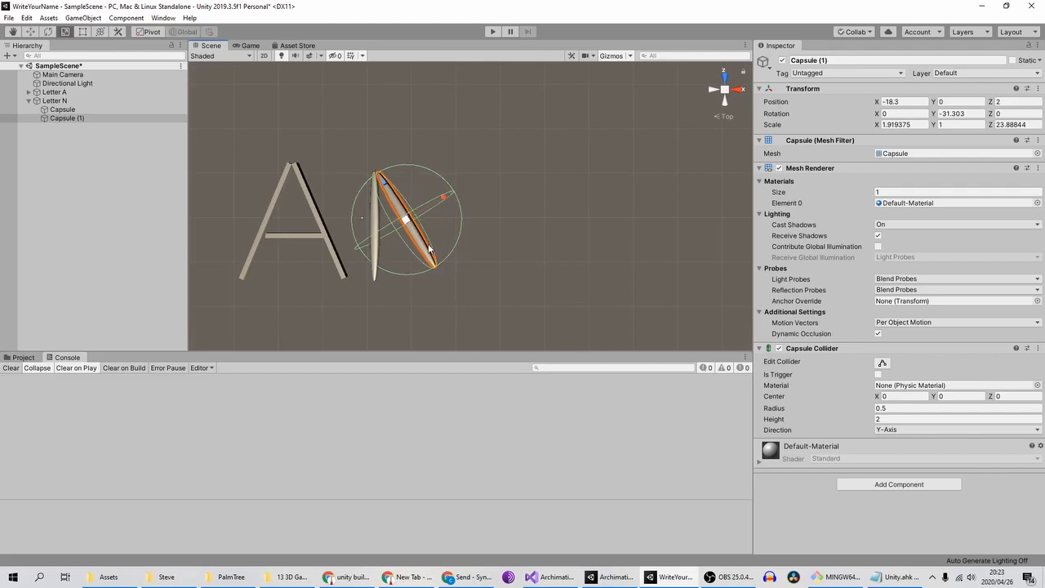
{"action": "mouse_move", "coordinate": [387, 185]}
{"action": "left_mouse_down"}
{"action": "mouse_move", "coordinate": [383, 168]}
{"action": "mouse_move", "coordinate": [390, 178]}
{"action": "left_mouse_up"}
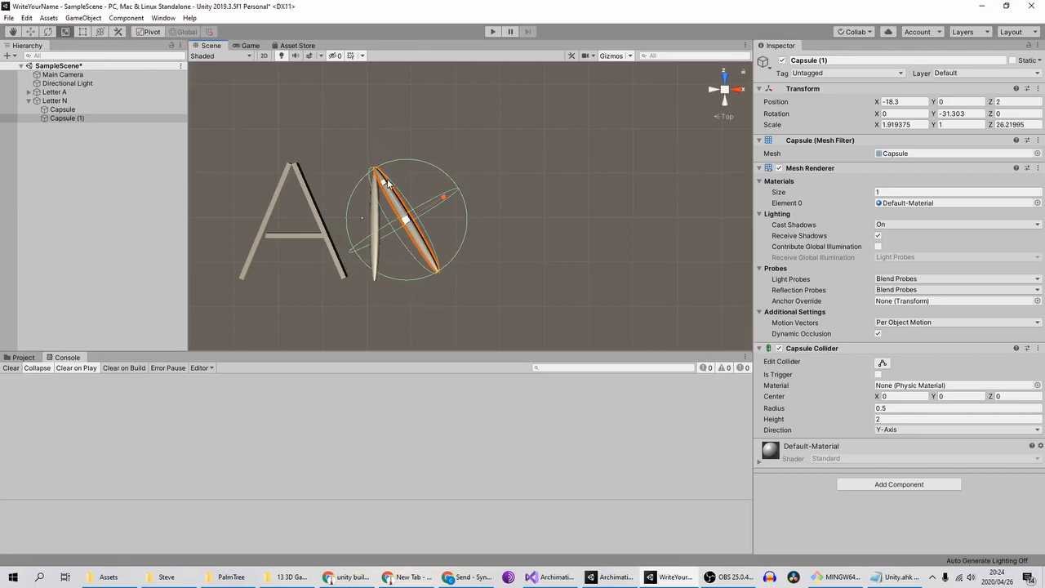
{"action": "left_click_drag", "start_coordinate": [403, 218], "coordinate": [429, 225]}
Vertex-snap the diagonal capsule's upper end onto the upright capsule's upper end
{"action": "key", "text": "w"}
{"action": "scroll", "coordinate": [397, 188], "scroll_direction": "up", "scroll_amount": 4}
{"action": "middle_click_drag", "start_coordinate": [397, 188], "coordinate": [564, 188]}
{"action": "scroll", "coordinate": [562, 188], "scroll_direction": "up", "scroll_amount": 8}
{"action": "key", "text": "v"}
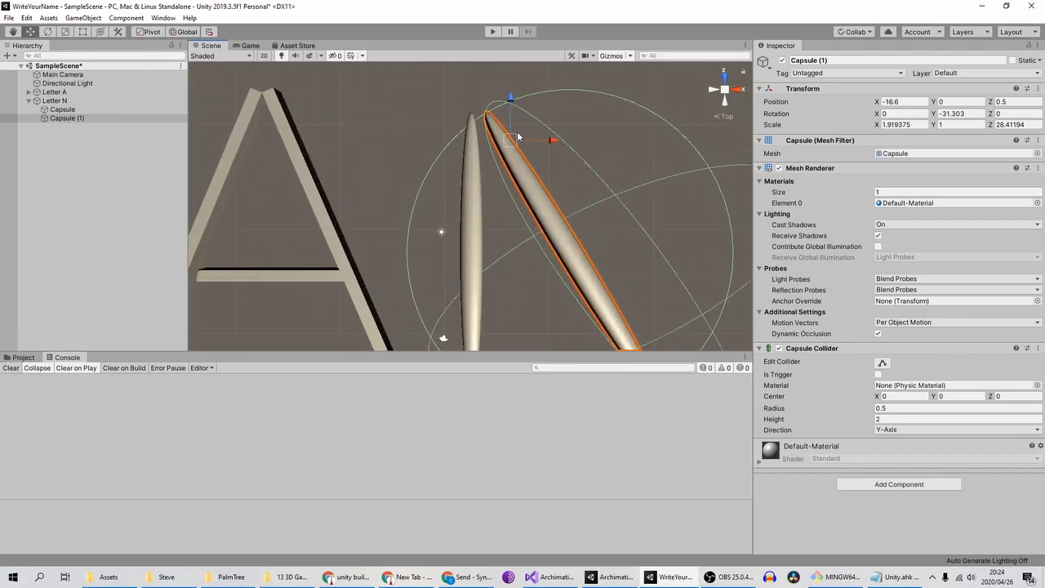
{"action": "left_click_drag", "start_coordinate": [487, 113], "coordinate": [473, 113]}
{"action": "scroll", "coordinate": [522, 168], "scroll_direction": "down", "scroll_amount": 8}
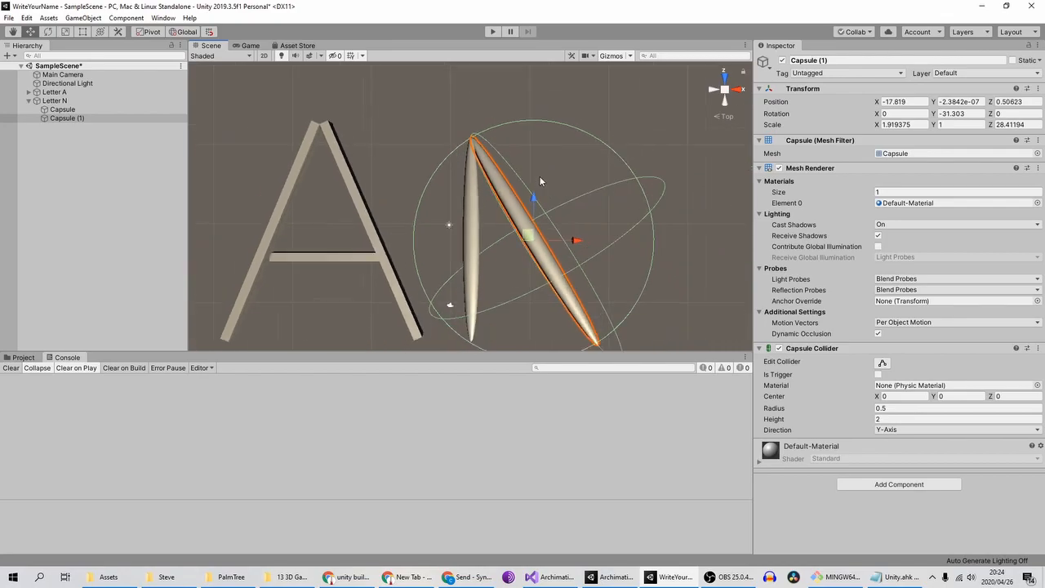
Examine the alignment of the two joined capsules from the side, from above and in perspective
{"action": "left_click", "coordinate": [733, 87]}
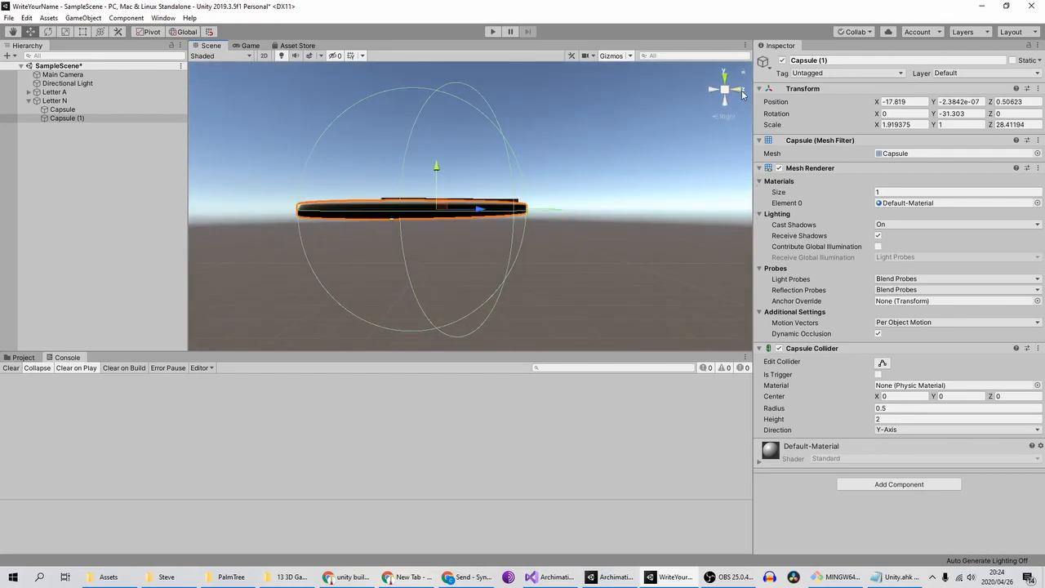
{"action": "left_click", "coordinate": [710, 92]}
{"action": "left_click", "coordinate": [724, 78]}
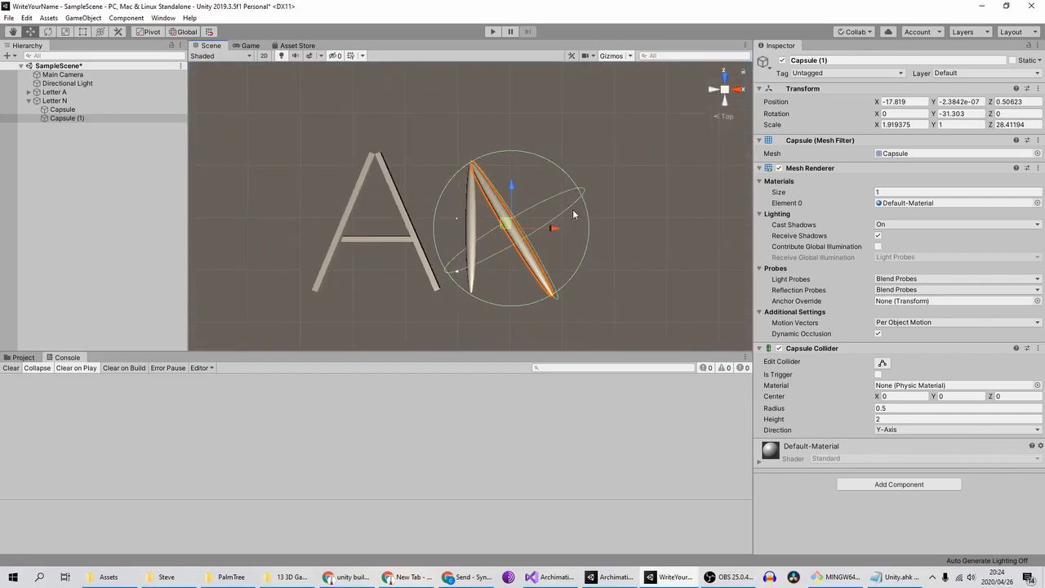
{"action": "middle_click_drag", "start_coordinate": [566, 212], "coordinate": [469, 172]}
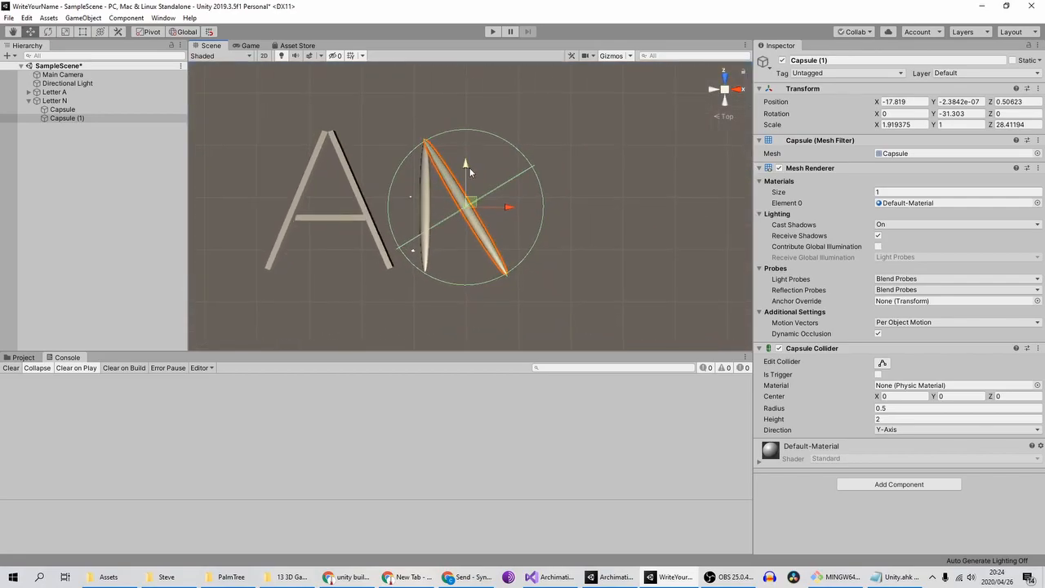
{"action": "middle_click_drag", "start_coordinate": [624, 177], "coordinate": [658, 162]}
{"action": "mouse_move", "coordinate": [653, 204]}
{"action": "right_mouse_down"}
{"action": "mouse_move", "coordinate": [553, 131]}
{"action": "mouse_move", "coordinate": [667, 247]}
{"action": "mouse_move", "coordinate": [748, 133]}
{"action": "mouse_move", "coordinate": [638, 204]}
{"action": "mouse_move", "coordinate": [663, 206]}
{"action": "right_mouse_up"}
{"action": "scroll", "coordinate": [580, 207], "scroll_direction": "down", "scroll_amount": 3}
{"action": "scroll", "coordinate": [578, 208], "scroll_direction": "up", "scroll_amount": 10}
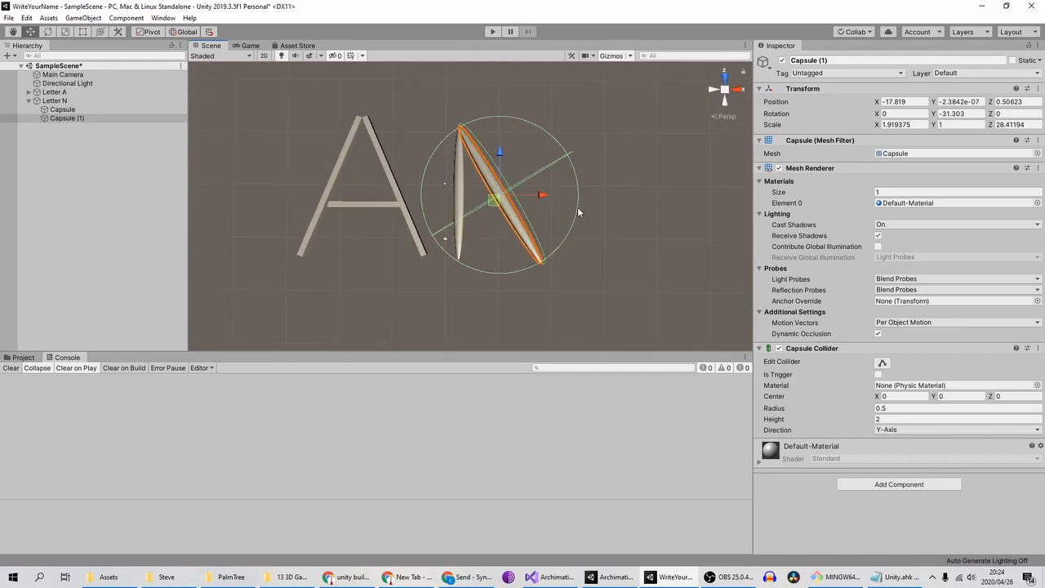
{"action": "scroll", "coordinate": [601, 201], "scroll_direction": "down", "scroll_amount": 14}
{"action": "scroll", "coordinate": [610, 183], "scroll_direction": "up", "scroll_amount": 4}
{"action": "right_click_drag", "start_coordinate": [610, 181], "coordinate": [488, 270]}
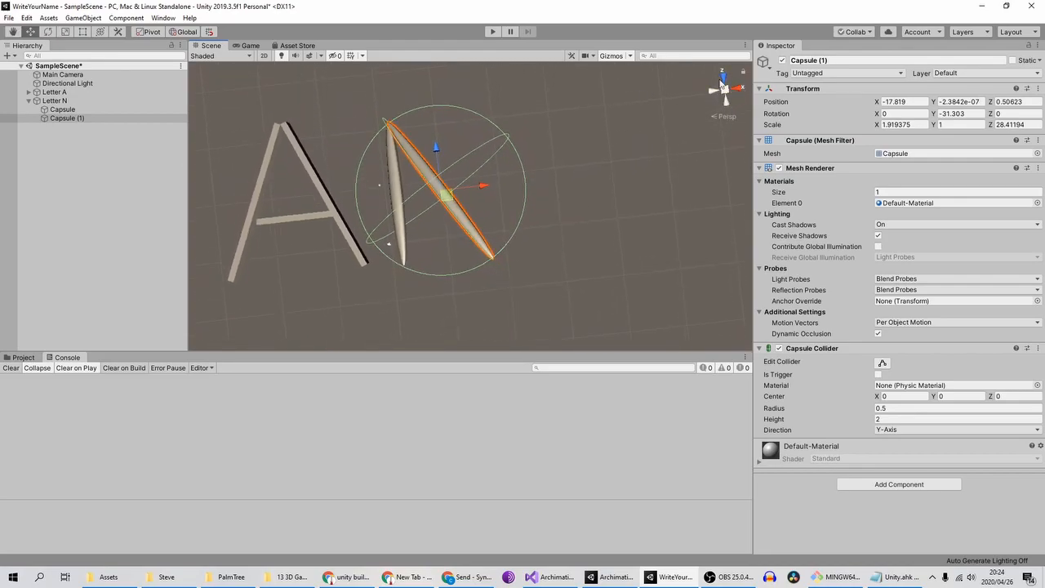
{"action": "right_click_drag", "start_coordinate": [655, 153], "coordinate": [639, 234]}
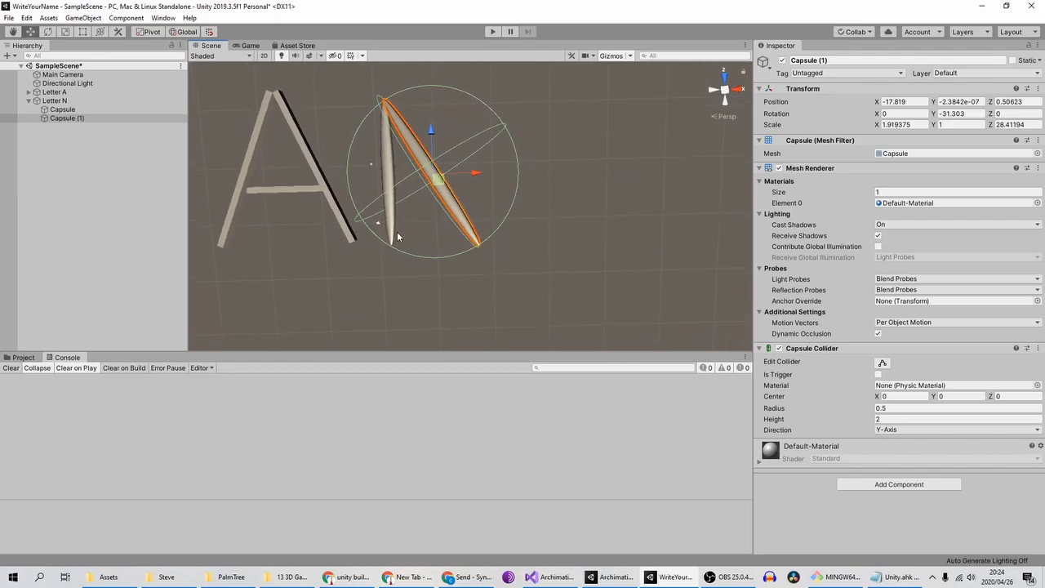
Duplicate the upright capsule and vertex-snap the copy's lower end onto the diagonal's lower end to complete the N
{"action": "left_click", "coordinate": [385, 165]}
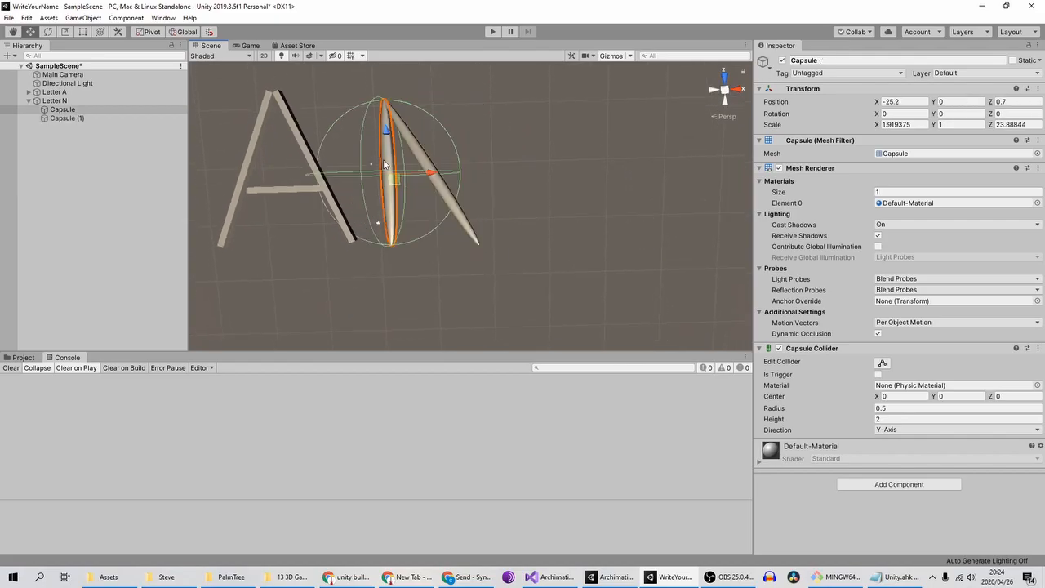
{"action": "key", "text": "ctrl+d"}
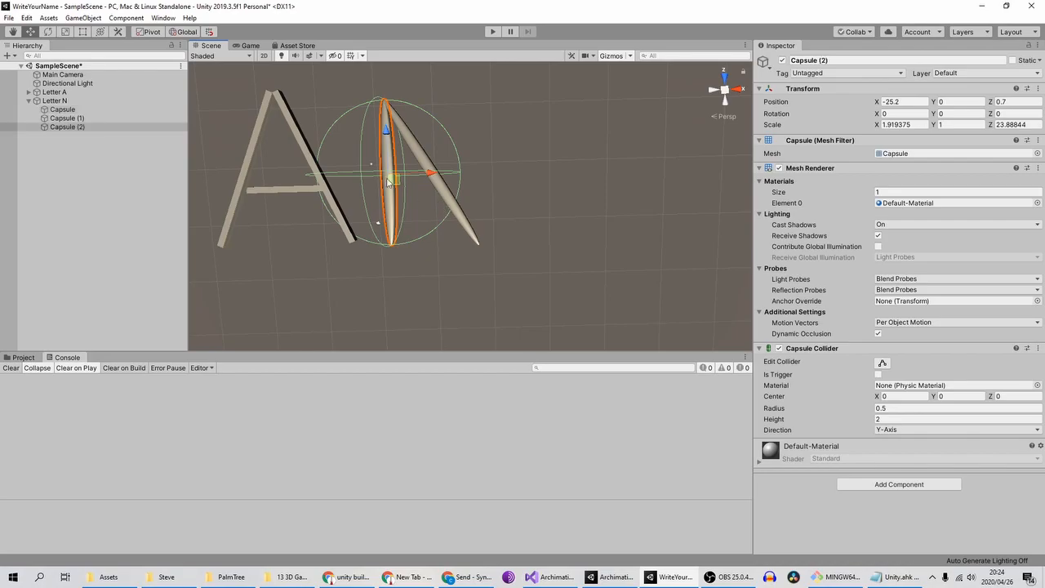
{"action": "left_click_drag", "start_coordinate": [433, 175], "coordinate": [537, 171]}
{"action": "scroll", "coordinate": [481, 256], "scroll_direction": "up", "scroll_amount": 2}
{"action": "key", "text": "v"}
{"action": "left_click_drag", "start_coordinate": [499, 260], "coordinate": [495, 265]}
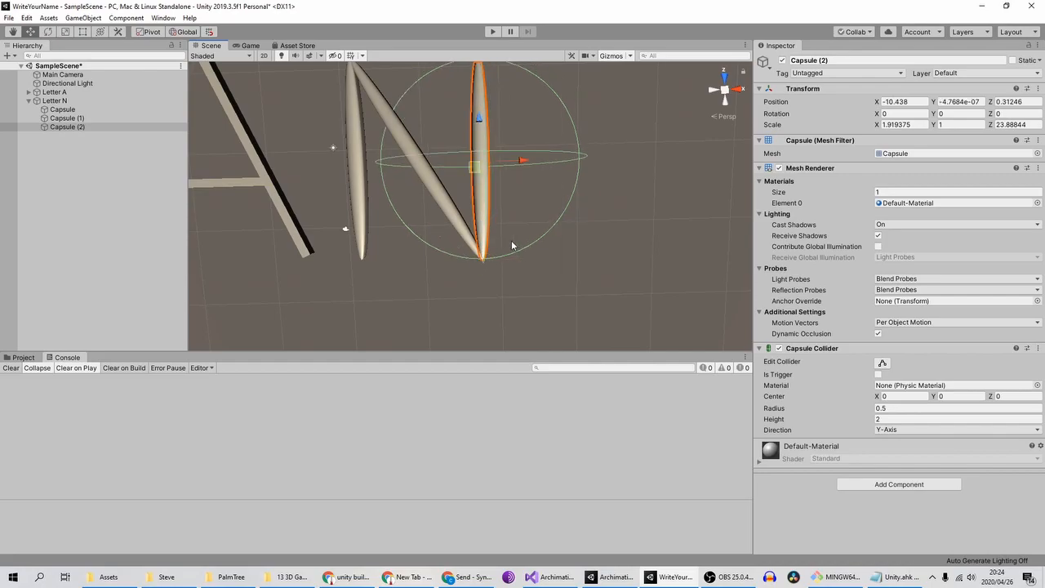
{"action": "left_click", "coordinate": [739, 90]}
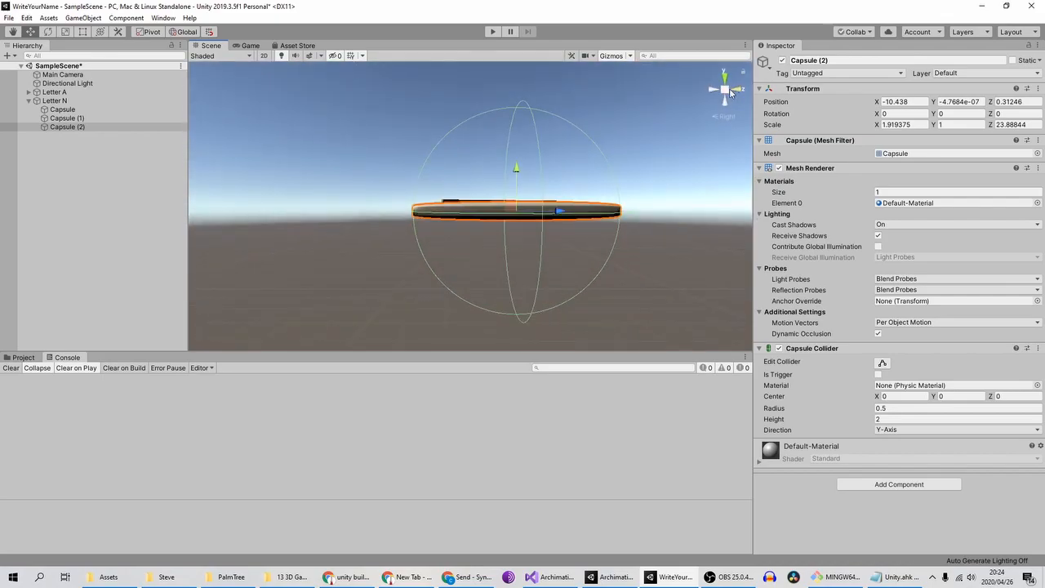
{"action": "left_click", "coordinate": [725, 77]}
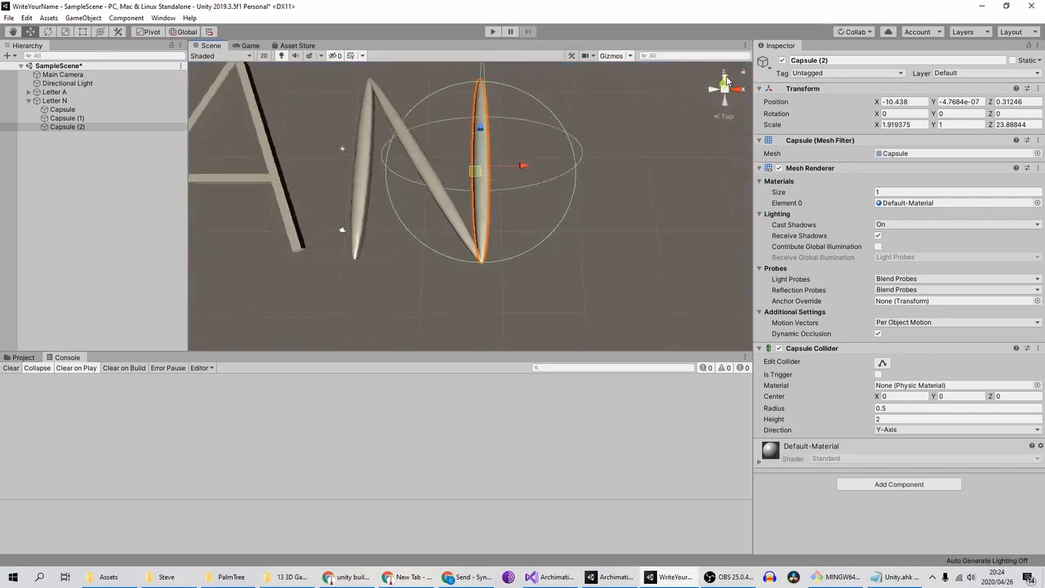
{"action": "scroll", "coordinate": [472, 222], "scroll_direction": "down", "scroll_amount": 4}
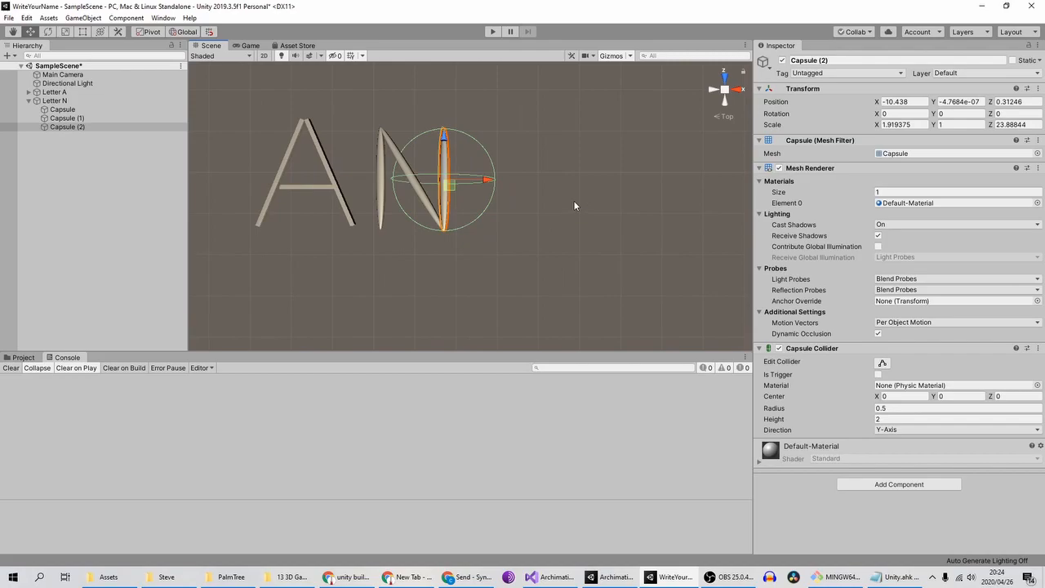
Create another empty game object at root level and name it Letter I
{"action": "right_click", "coordinate": [73, 184]}
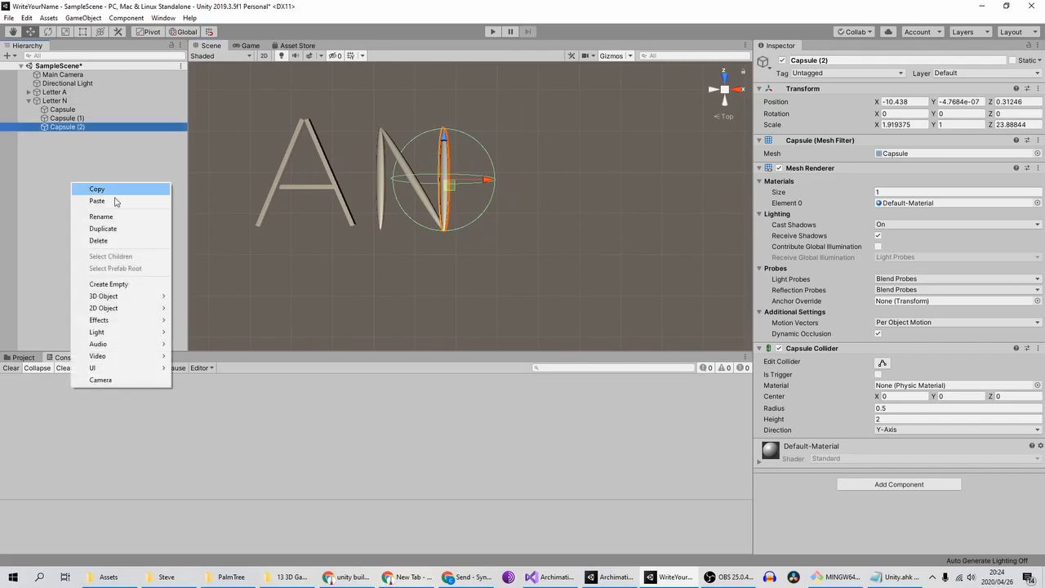
{"action": "left_click", "coordinate": [137, 286]}
{"action": "type", "text": "L"}
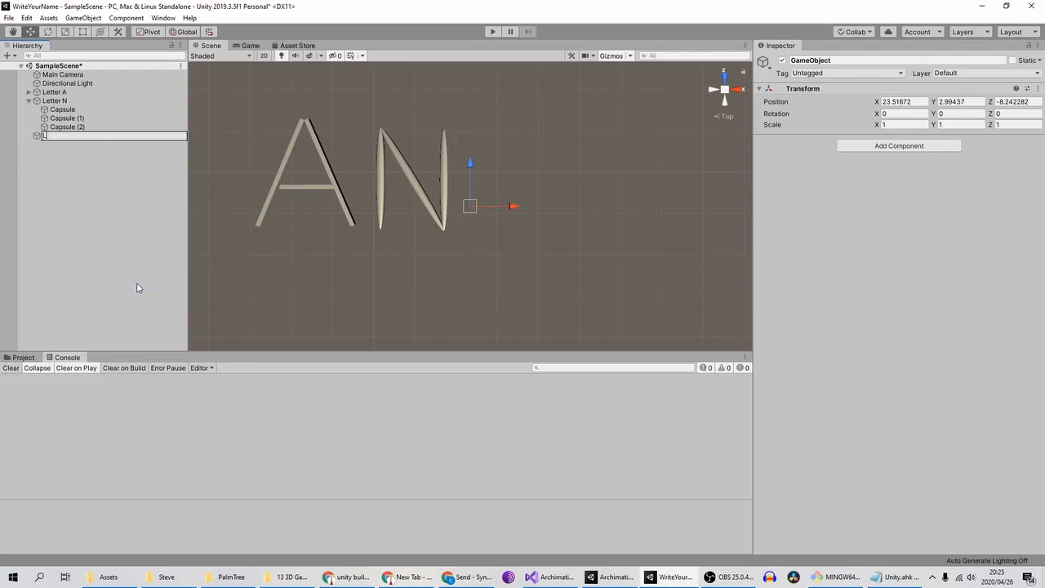
{"action": "type", "text": "etter I"}
{"action": "key", "text": "Return"}
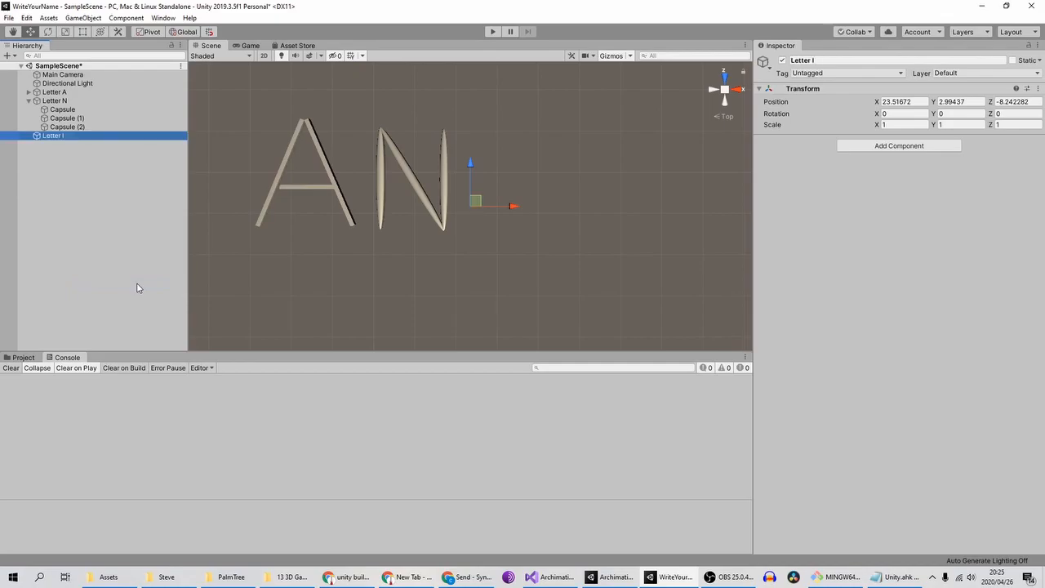
{"action": "left_click", "coordinate": [104, 127]}
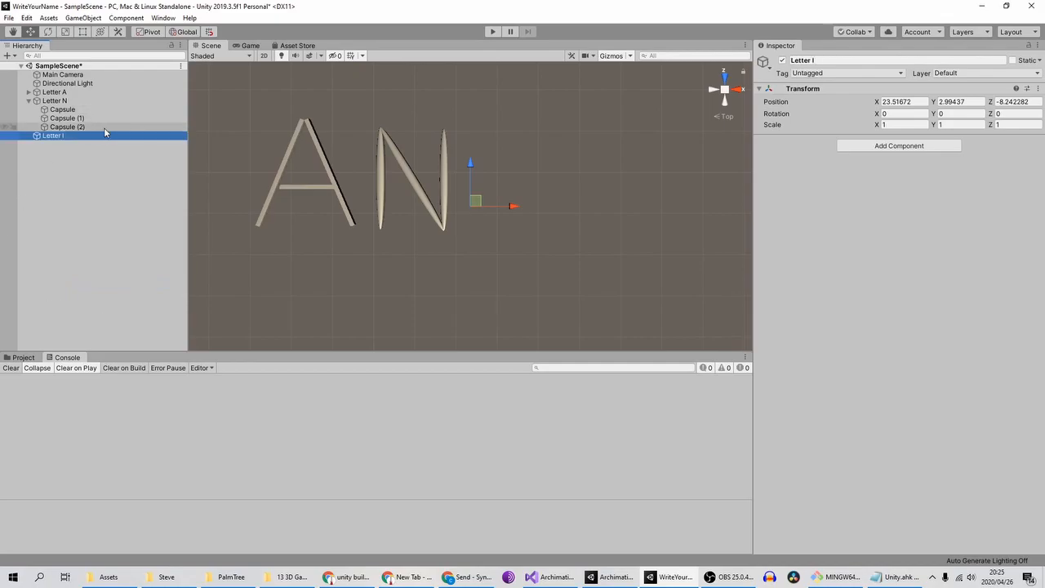
Duplicate the N's last capsule, parent the copy under Letter I and move Letter I to about X 33.2
{"action": "key", "text": "ctrl+d"}
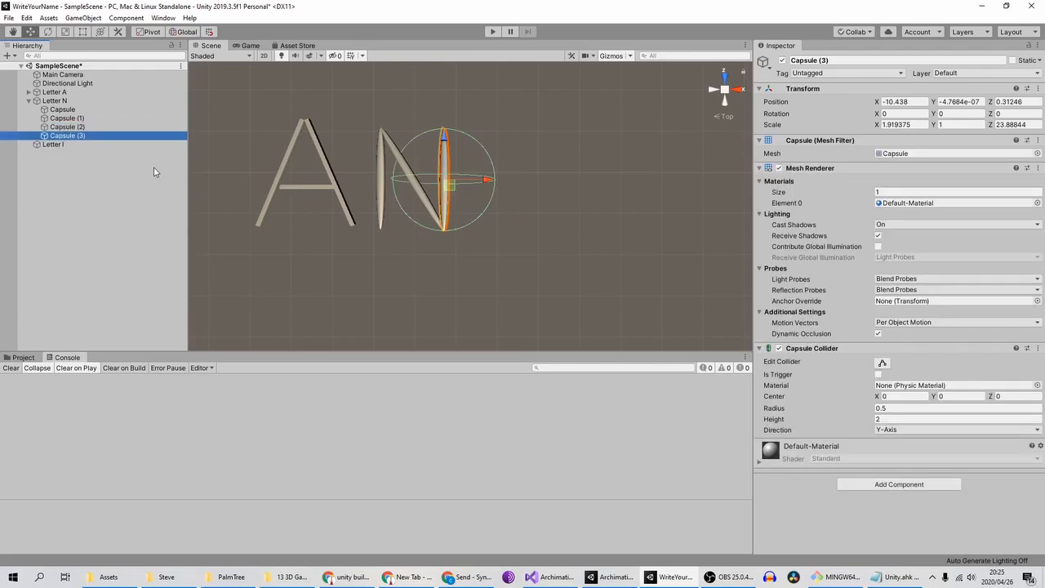
{"action": "mouse_move", "coordinate": [77, 137]}
{"action": "left_mouse_down"}
{"action": "mouse_move", "coordinate": [59, 159]}
{"action": "mouse_move", "coordinate": [64, 145]}
{"action": "left_mouse_up"}
{"action": "left_click", "coordinate": [54, 136]}
{"action": "left_click_drag", "start_coordinate": [505, 208], "coordinate": [550, 208]}
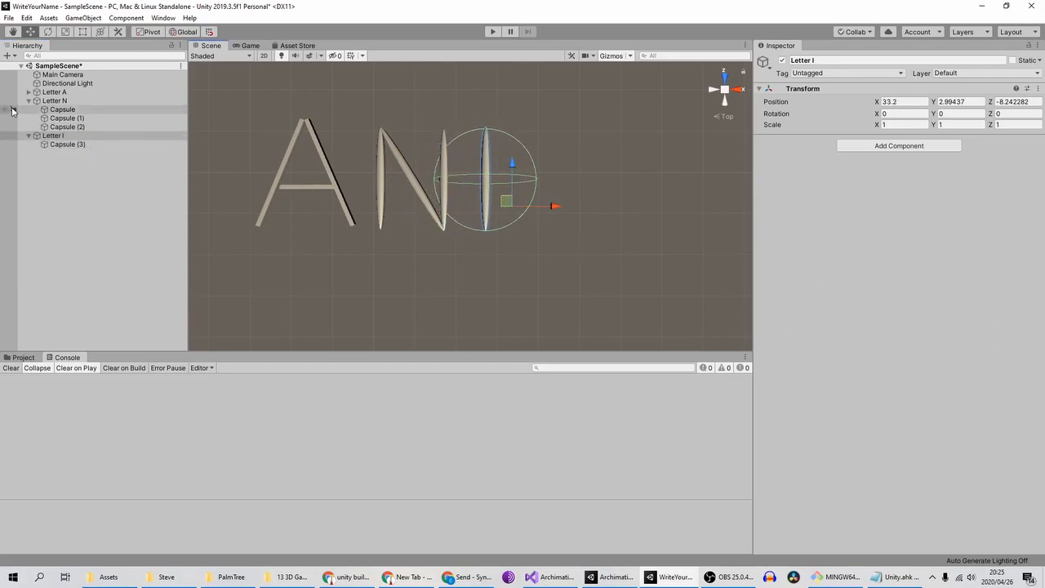
Reset the local position of Letter I's capsule to 0, 0, 0 so it is centred on its parent
{"action": "left_click", "coordinate": [93, 146]}
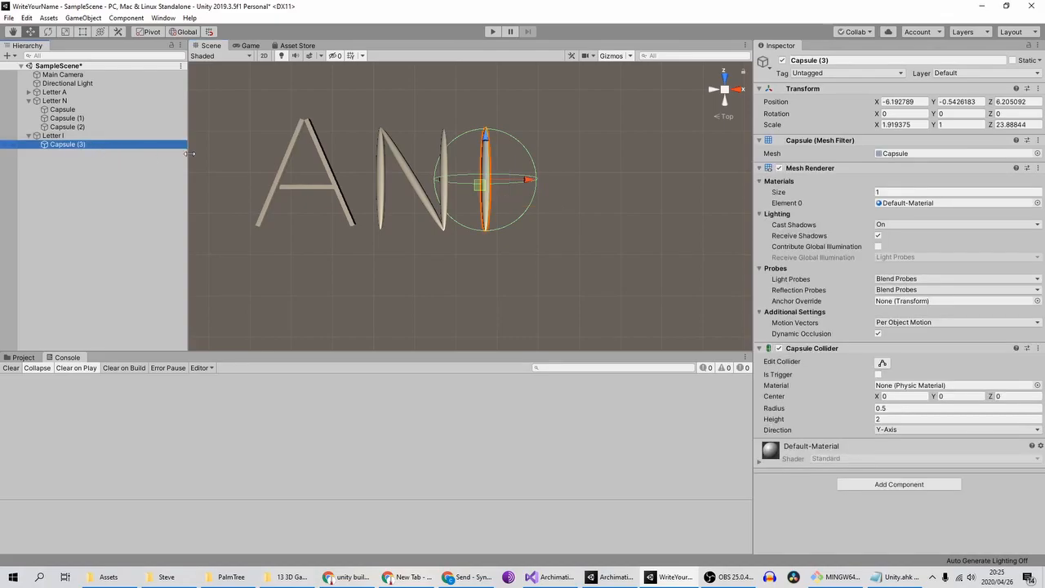
{"action": "left_click", "coordinate": [67, 137]}
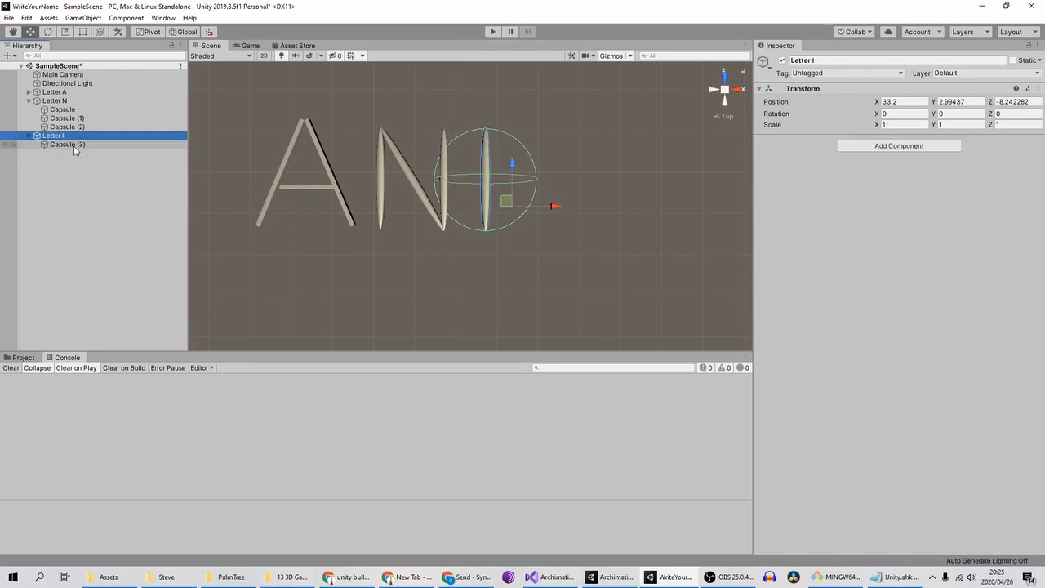
{"action": "left_click", "coordinate": [74, 147]}
{"action": "left_click", "coordinate": [897, 102]}
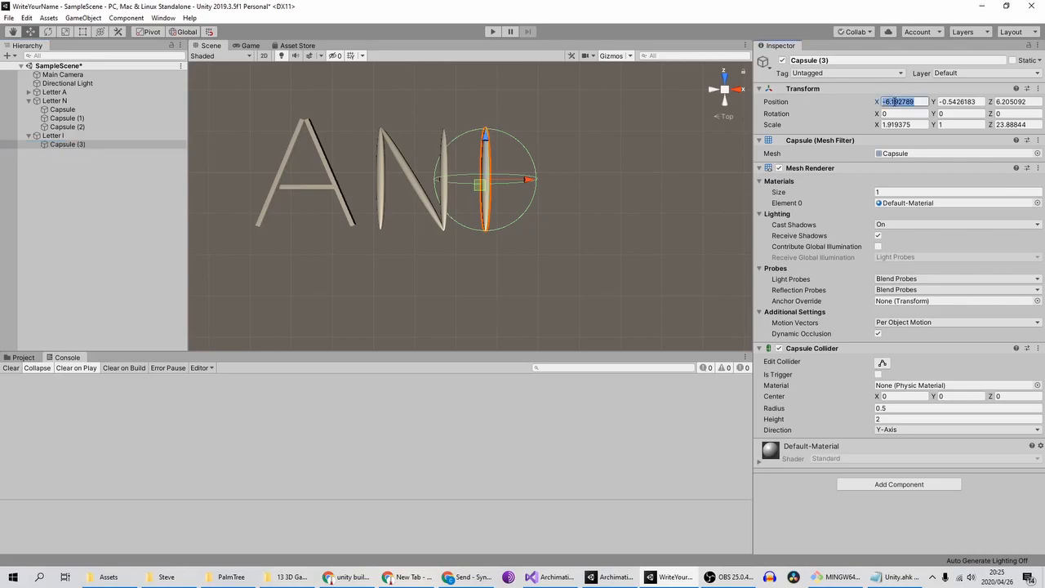
{"action": "type", "text": "0"}
{"action": "key", "text": "Tab"}
{"action": "type", "text": "0"}
{"action": "key", "text": "Tab"}
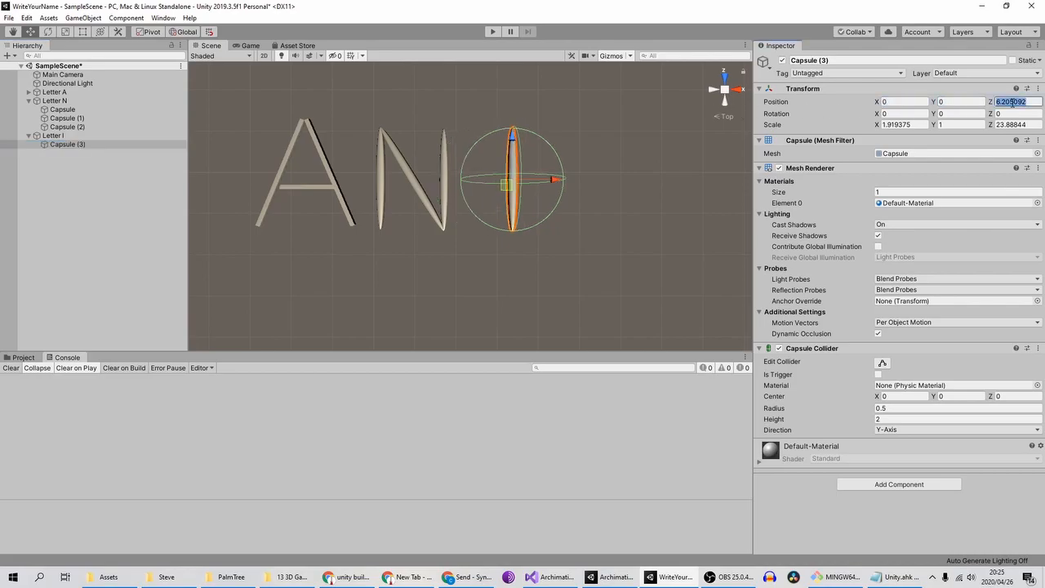
{"action": "type", "text": "0"}
Move Letter I close beside the N and level with it, at about X 25.1 and Z -3.2
{"action": "left_click", "coordinate": [80, 136]}
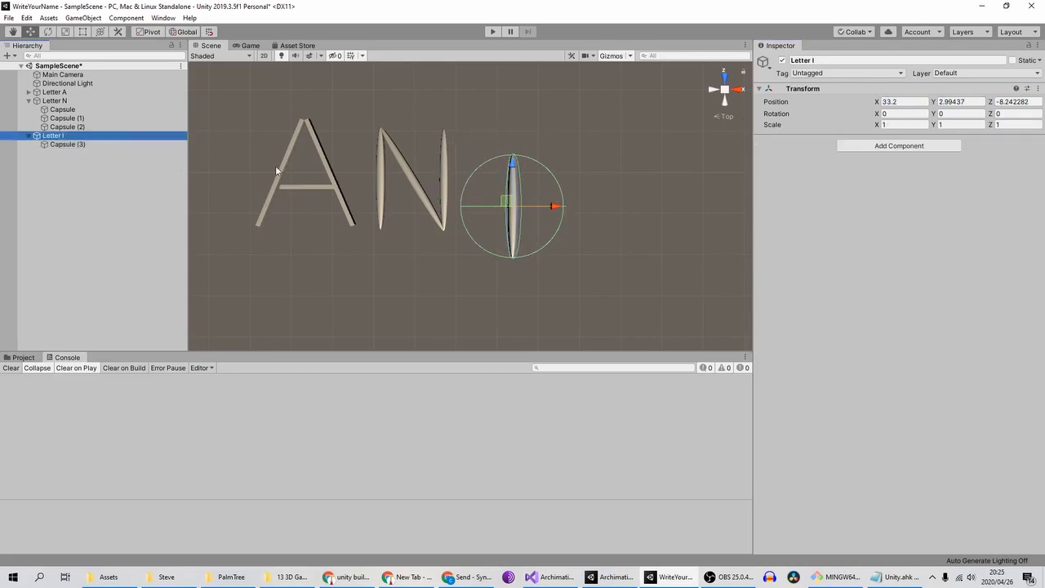
{"action": "left_click_drag", "start_coordinate": [559, 203], "coordinate": [535, 203]}
{"action": "left_click_drag", "start_coordinate": [478, 170], "coordinate": [478, 144]}
{"action": "left_click_drag", "start_coordinate": [531, 185], "coordinate": [521, 185]}
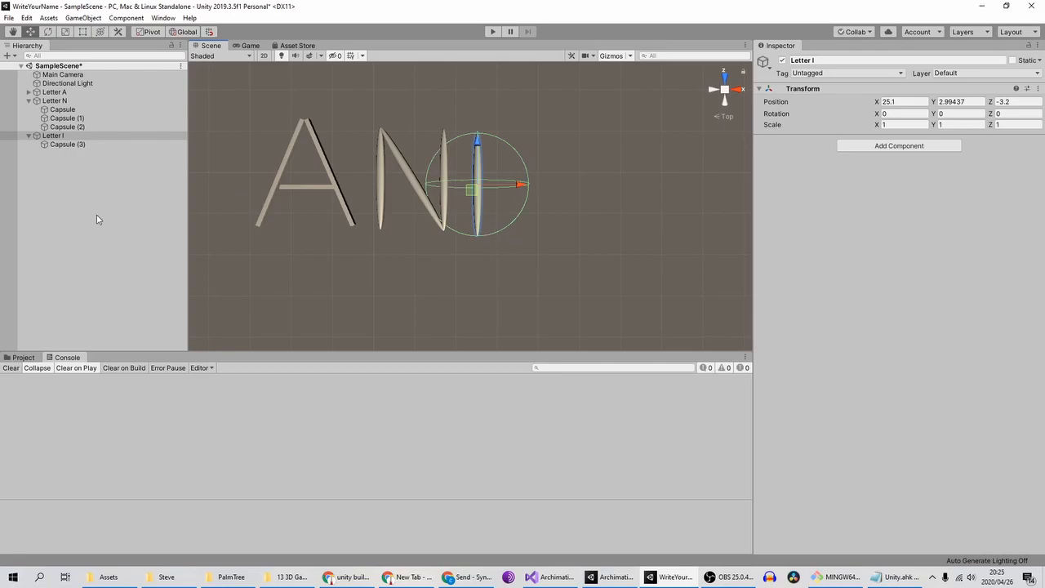
Duplicate Letter I with its capsule and rename the copy Letter L
{"action": "left_click", "coordinate": [77, 138]}
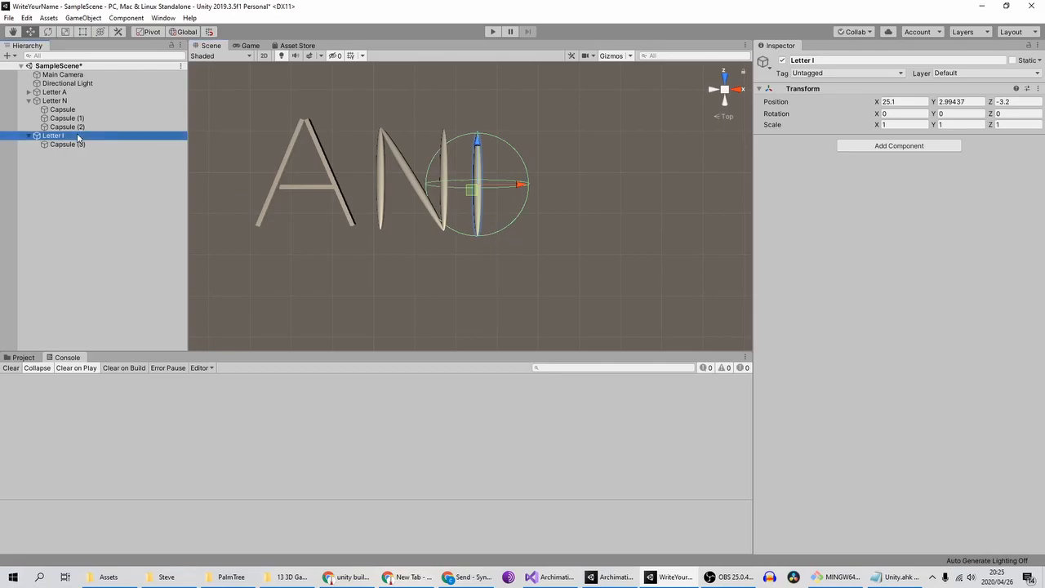
{"action": "key", "text": "ctrl+d"}
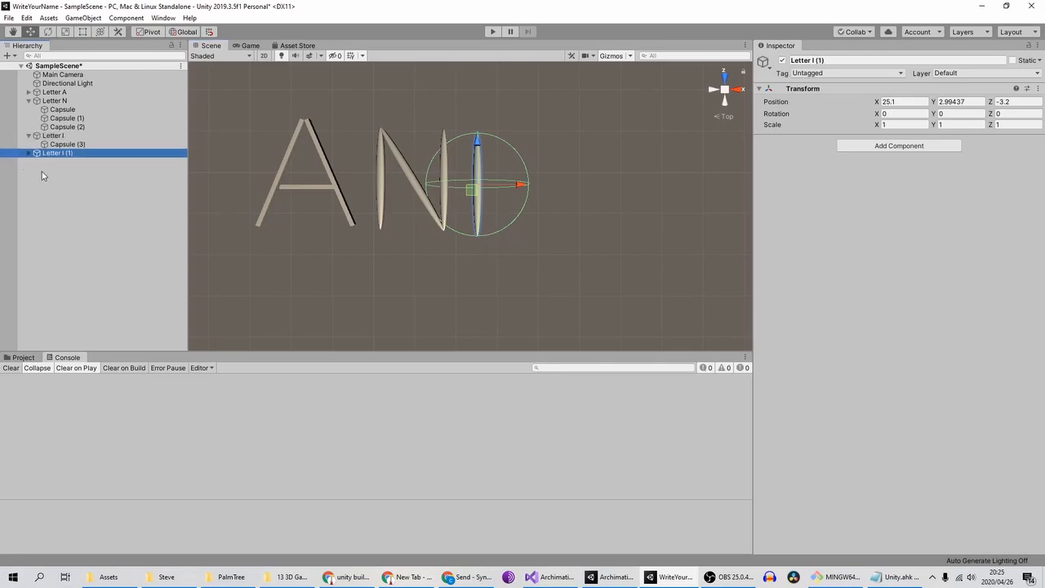
{"action": "left_click", "coordinate": [29, 154]}
{"action": "left_click", "coordinate": [94, 153]}
{"action": "left_click", "coordinate": [94, 152]}
{"action": "key", "text": "BackSpace"}
{"action": "key", "text": "BackSpace"}
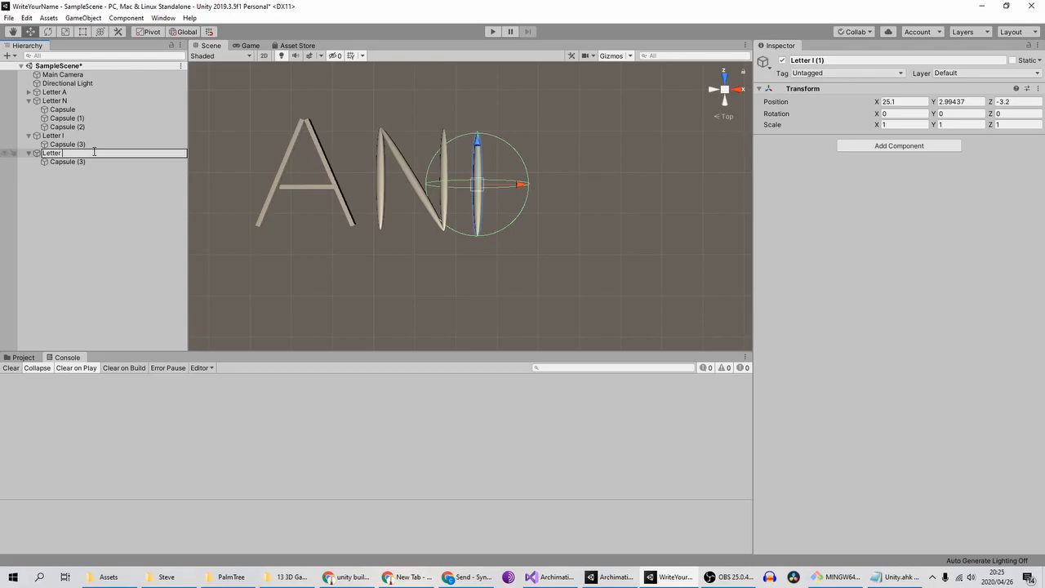
{"action": "type", "text": "L"}
{"action": "key", "text": "Return"}
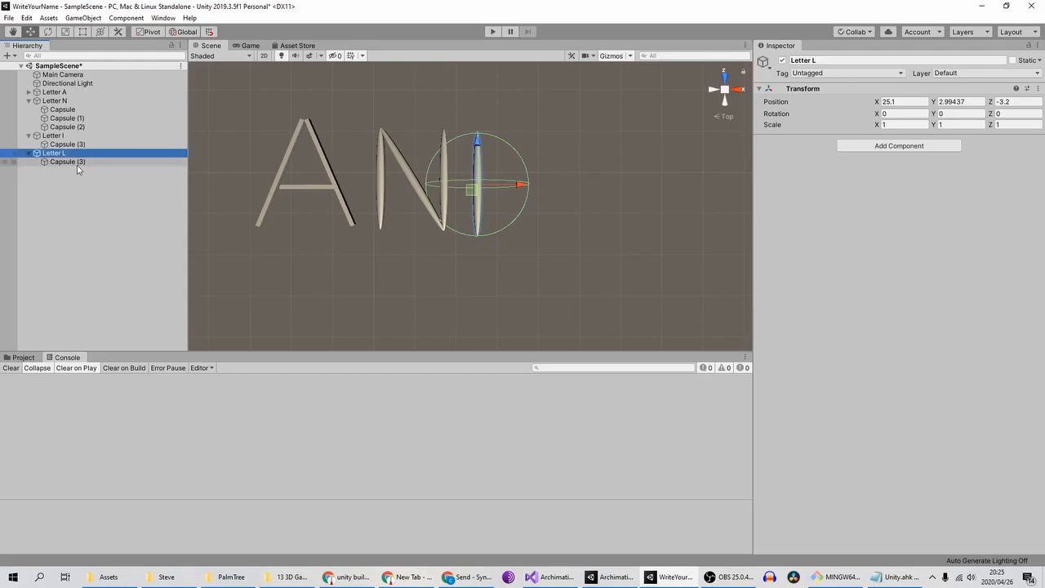
Move Letter L along the X axis beyond Letter I, to about X 34.6
{"action": "left_click", "coordinate": [76, 165]}
{"action": "left_click", "coordinate": [65, 155]}
{"action": "left_click_drag", "start_coordinate": [514, 193], "coordinate": [573, 189]}
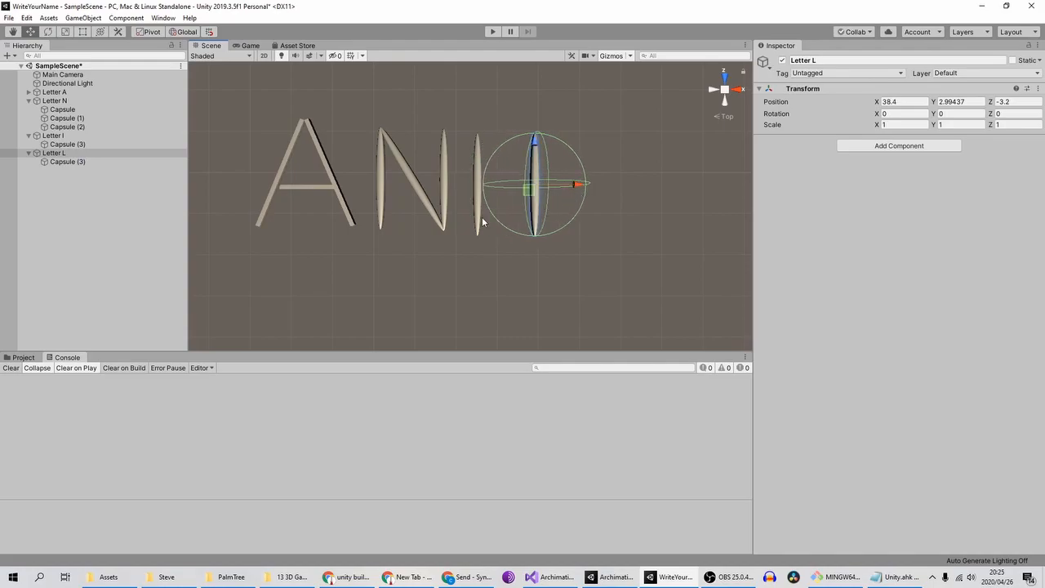
{"action": "left_click_drag", "start_coordinate": [577, 185], "coordinate": [560, 185]}
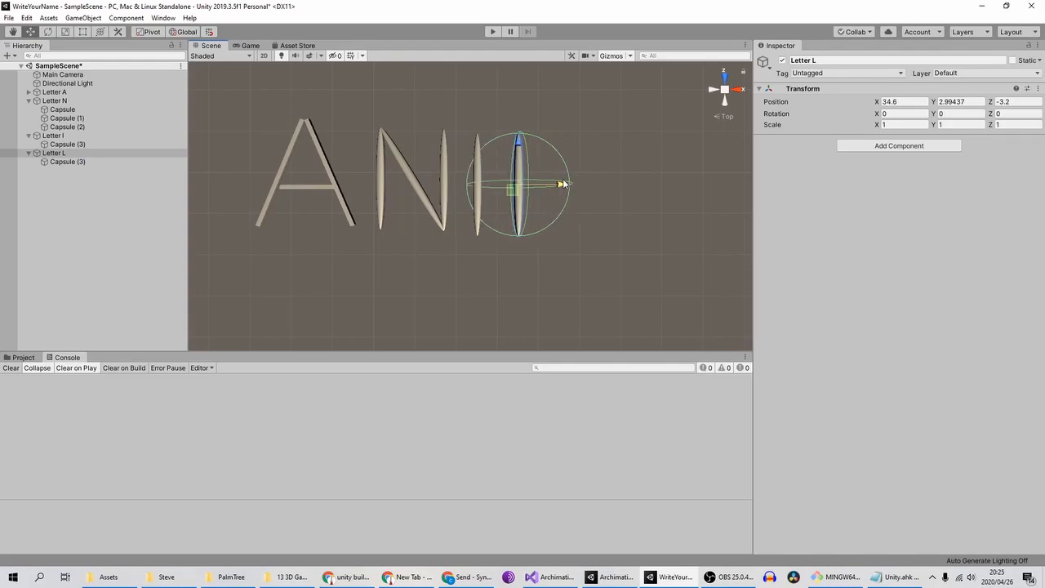
Delete the capsule inside Letter L and add a 3D cylinder as its child instead
{"action": "left_click", "coordinate": [71, 163]}
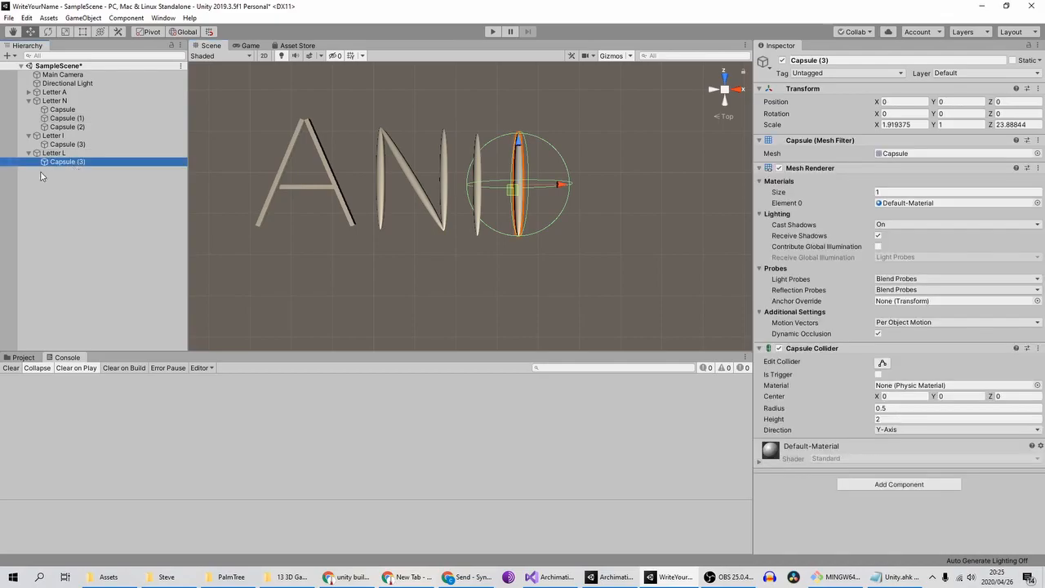
{"action": "key", "text": "Delete"}
{"action": "left_click", "coordinate": [54, 152]}
{"action": "right_click", "coordinate": [65, 153]}
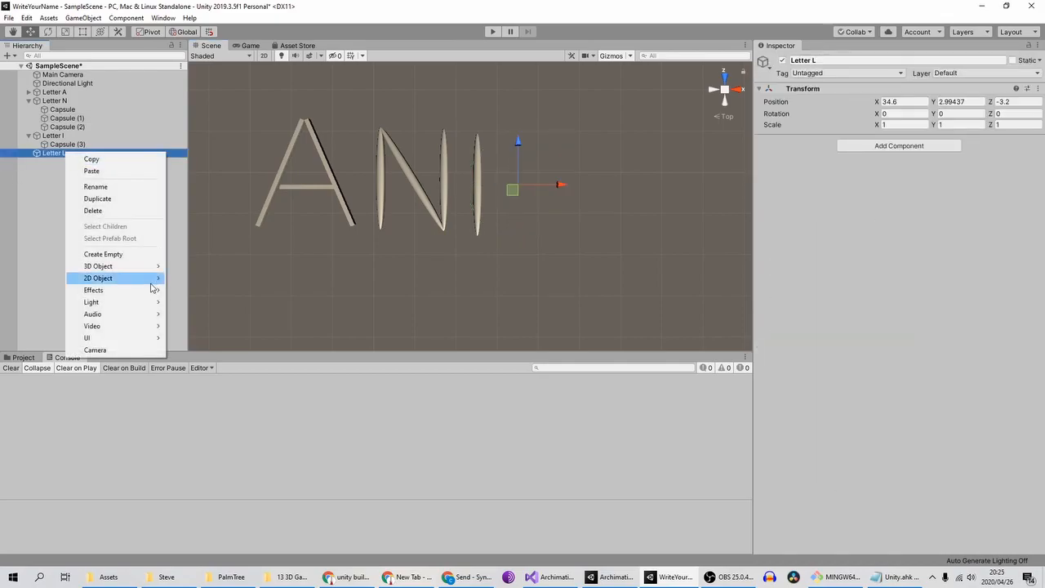
{"action": "mouse_move", "coordinate": [147, 270]}
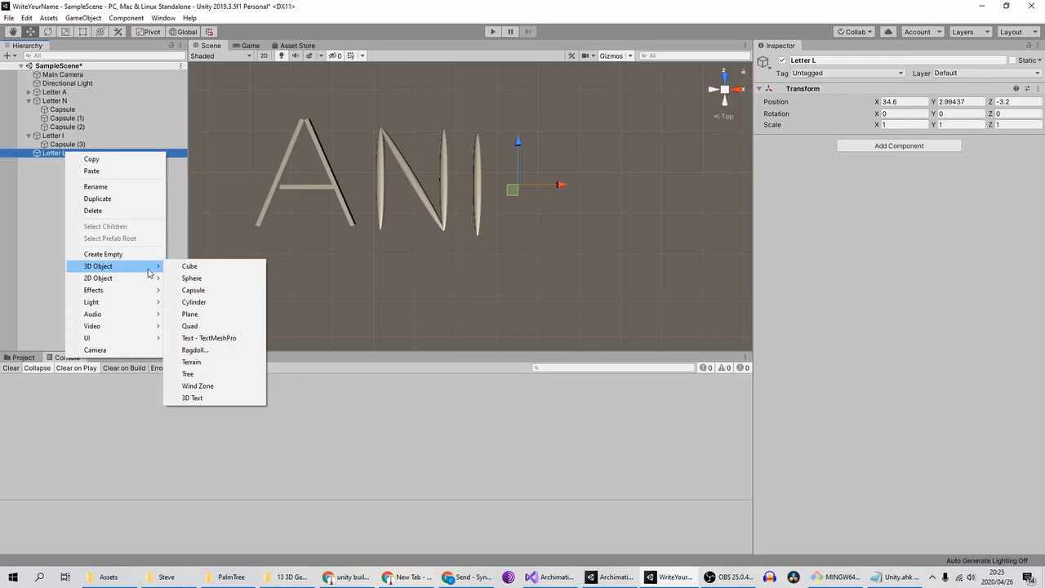
{"action": "left_click", "coordinate": [217, 303]}
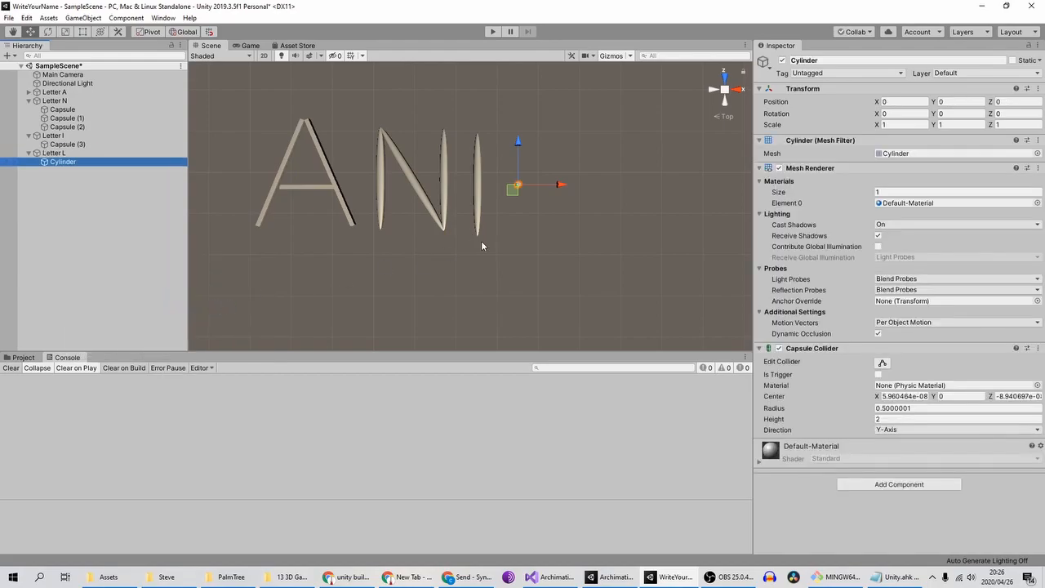
Set the cylinder's X rotation to 90 to lay it flat in the plane of the letters
{"action": "scroll", "coordinate": [482, 241], "scroll_direction": "up", "scroll_amount": 5}
{"action": "right_click_drag", "start_coordinate": [655, 222], "coordinate": [618, 233]}
{"action": "middle_click_drag", "start_coordinate": [643, 157], "coordinate": [604, 122]}
{"action": "right_click_drag", "start_coordinate": [604, 122], "coordinate": [532, 153]}
{"action": "middle_click_drag", "start_coordinate": [425, 202], "coordinate": [504, 135]}
{"action": "scroll", "coordinate": [513, 268], "scroll_direction": "up", "scroll_amount": 3}
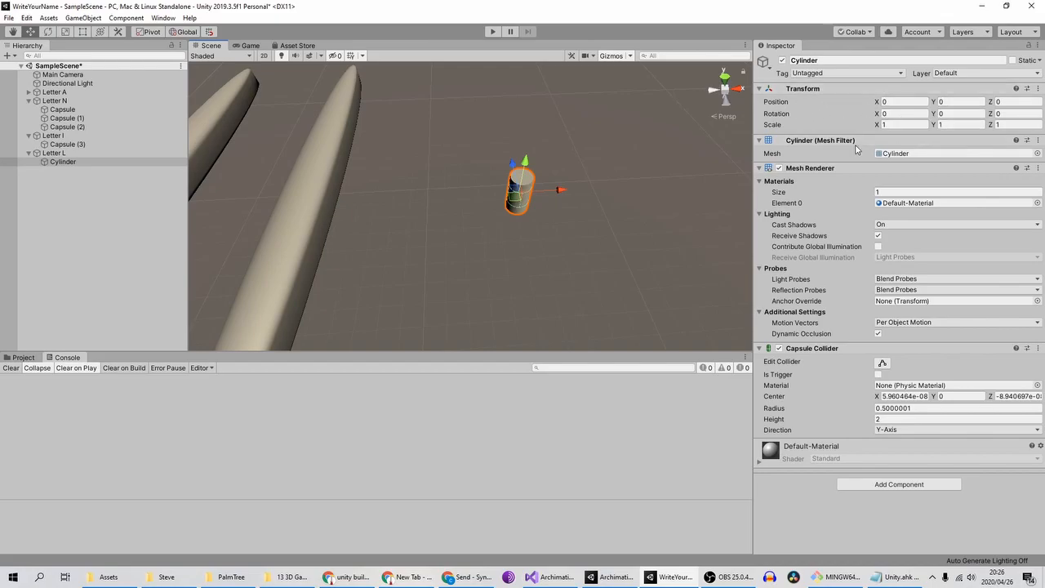
{"action": "left_click", "coordinate": [885, 114]}
{"action": "left_click", "coordinate": [895, 113]}
{"action": "left_click_drag", "start_coordinate": [892, 116], "coordinate": [486, 62]}
{"action": "left_click", "coordinate": [901, 114]}
{"action": "type", "text": "90"}
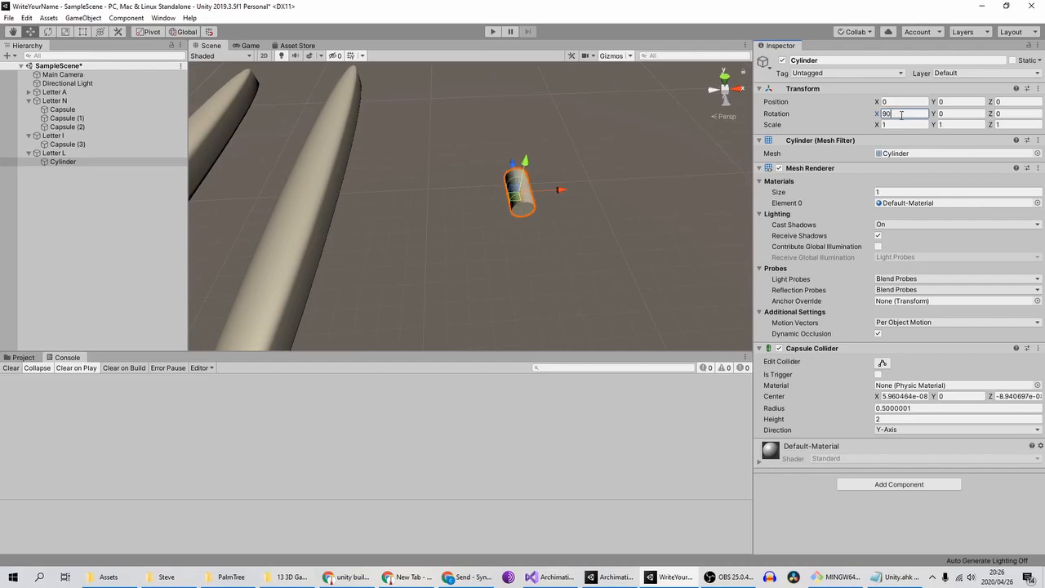
Scale the cylinder to about 2.3 in thickness and about 11.6 in length, matching the height of the neighbouring letters
{"action": "scroll", "coordinate": [455, 221], "scroll_direction": "down", "scroll_amount": 6}
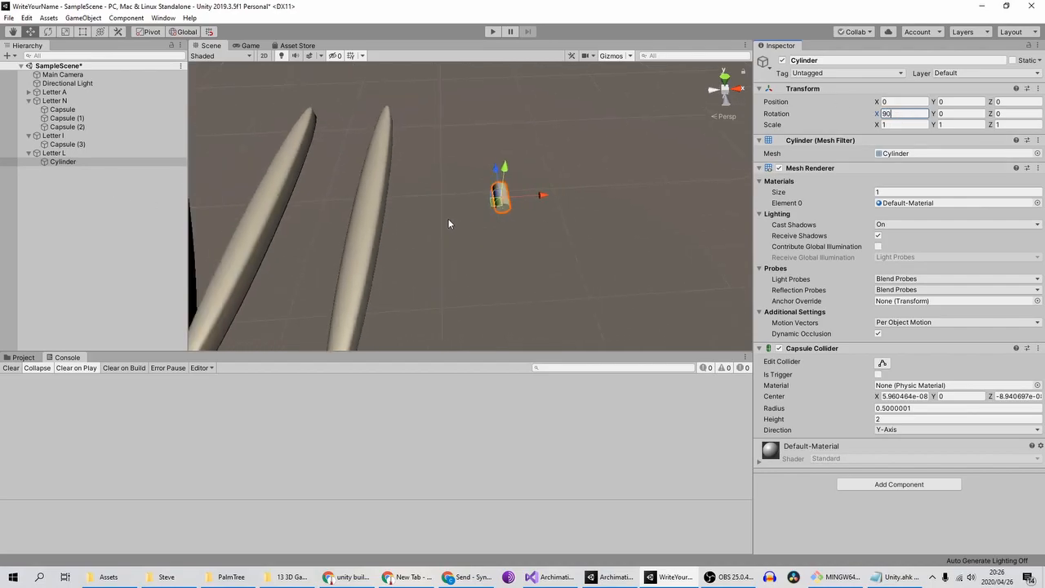
{"action": "middle_click_drag", "start_coordinate": [446, 215], "coordinate": [426, 212]}
{"action": "scroll", "coordinate": [425, 215], "scroll_direction": "down", "scroll_amount": 2}
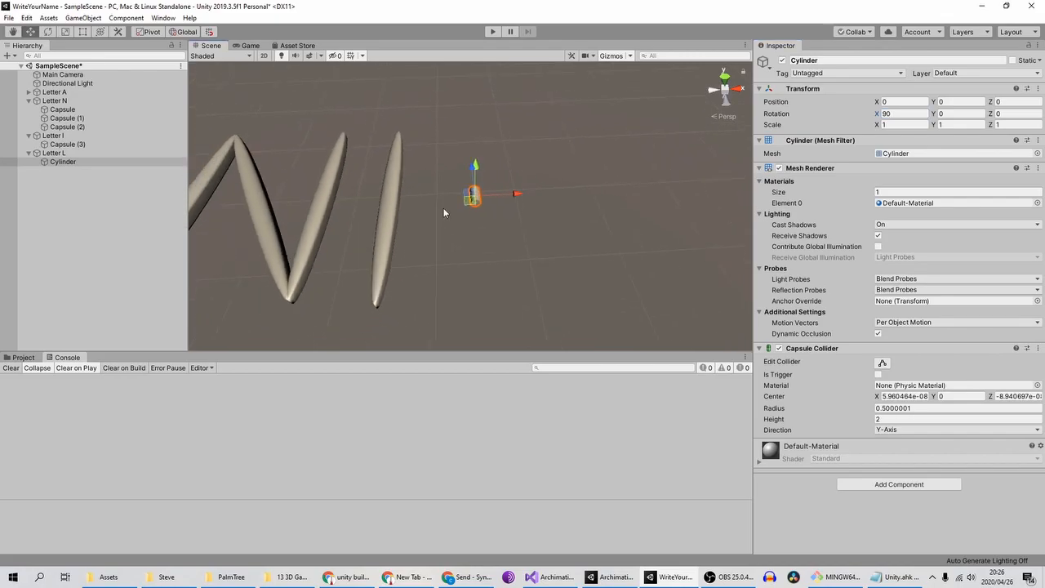
{"action": "key", "text": "e"}
{"action": "key", "text": "r"}
{"action": "left_click_drag", "start_coordinate": [474, 196], "coordinate": [533, 217]}
{"action": "left_click_drag", "start_coordinate": [469, 148], "coordinate": [467, 64]}
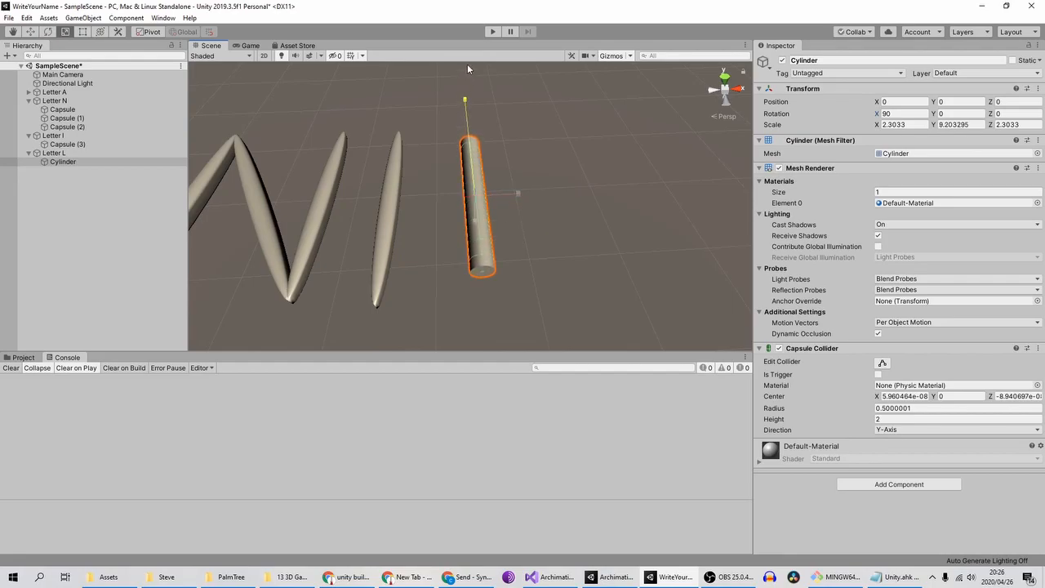
{"action": "left_click", "coordinate": [723, 77]}
{"action": "mouse_move", "coordinate": [475, 152]}
{"action": "left_mouse_down"}
{"action": "mouse_move", "coordinate": [476, 123]}
{"action": "mouse_move", "coordinate": [475, 144]}
{"action": "left_mouse_up"}
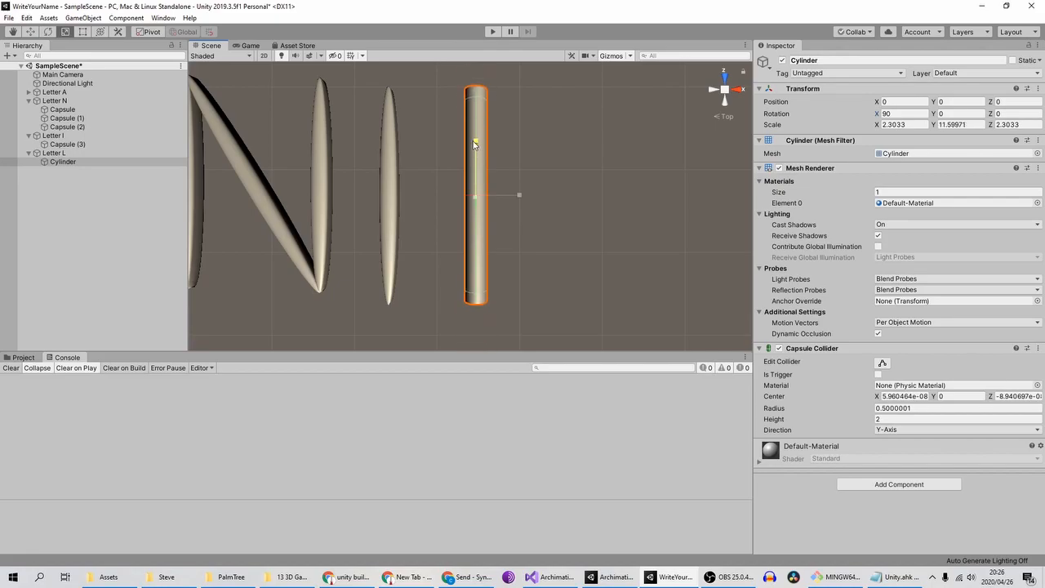
Duplicate Letter L's cylinder, move the copy to about X 9.7 and set its Z rotation to -90
{"action": "scroll", "coordinate": [489, 143], "scroll_direction": "down", "scroll_amount": 5}
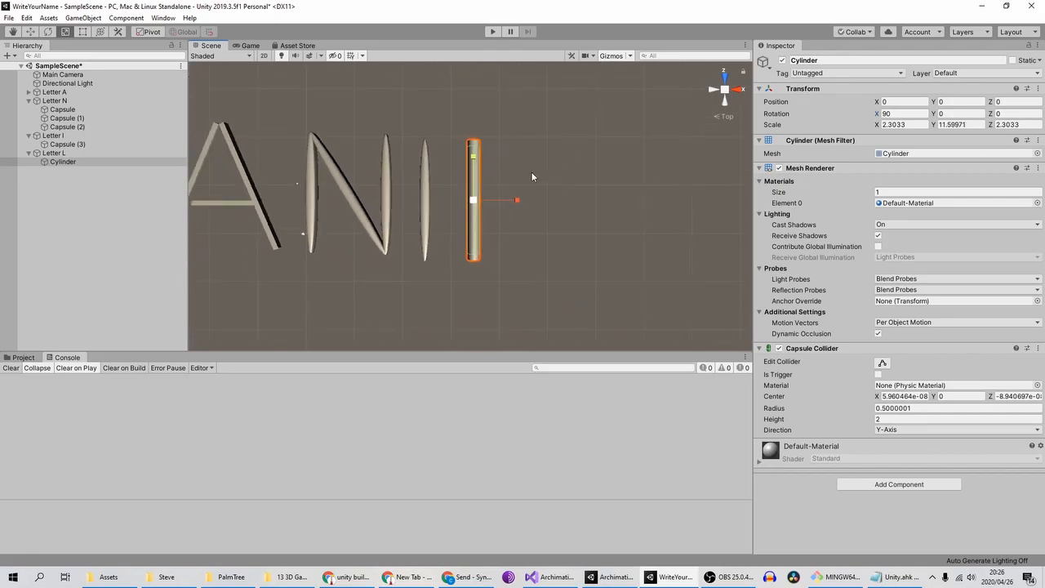
{"action": "key", "text": "ctrl+d"}
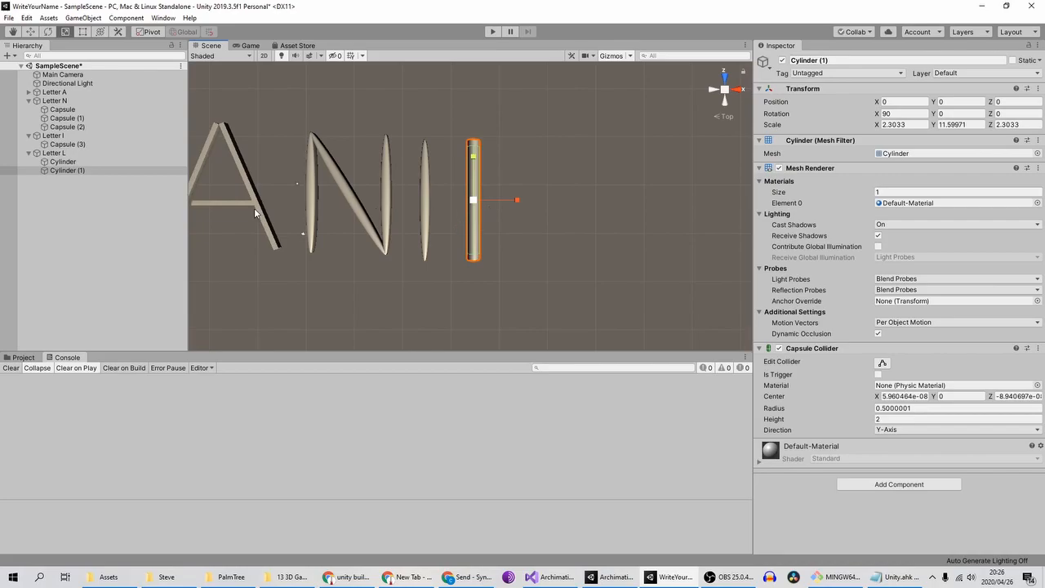
{"action": "key", "text": "w"}
{"action": "left_click_drag", "start_coordinate": [517, 200], "coordinate": [620, 334]}
{"action": "key", "text": "e"}
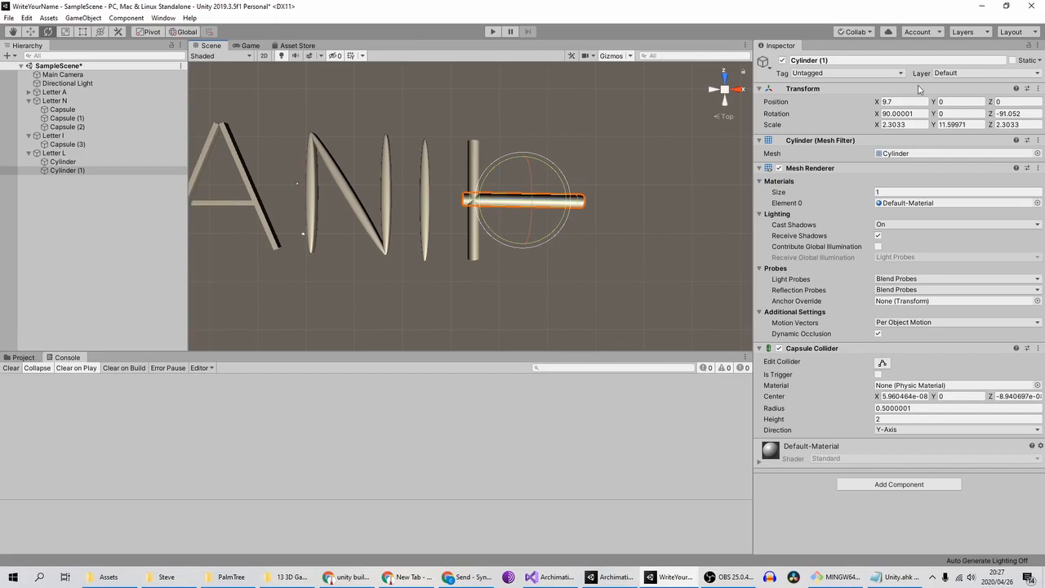
{"action": "left_click", "coordinate": [1010, 114]}
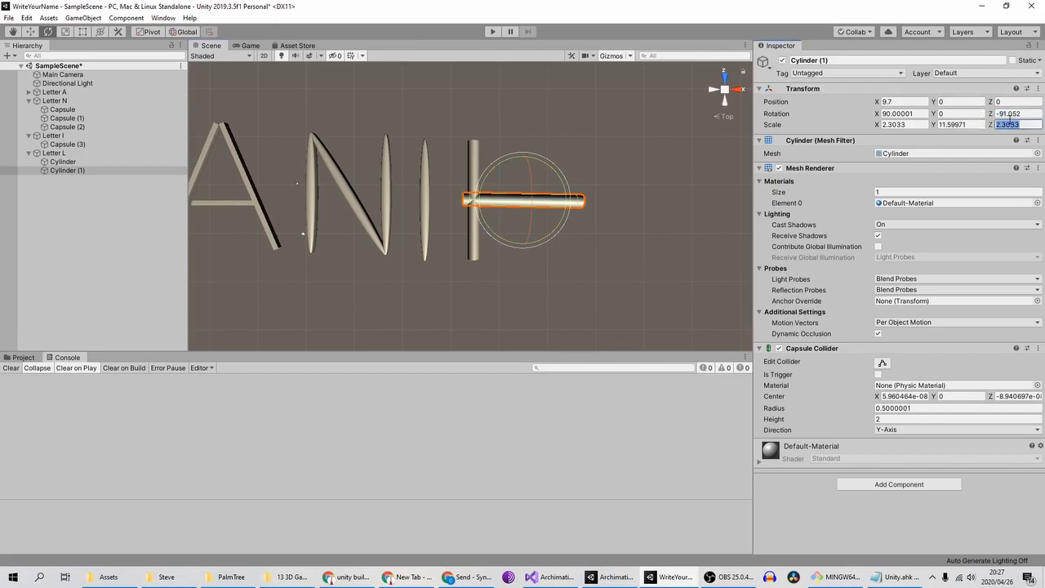
{"action": "type", "text": "-90"}
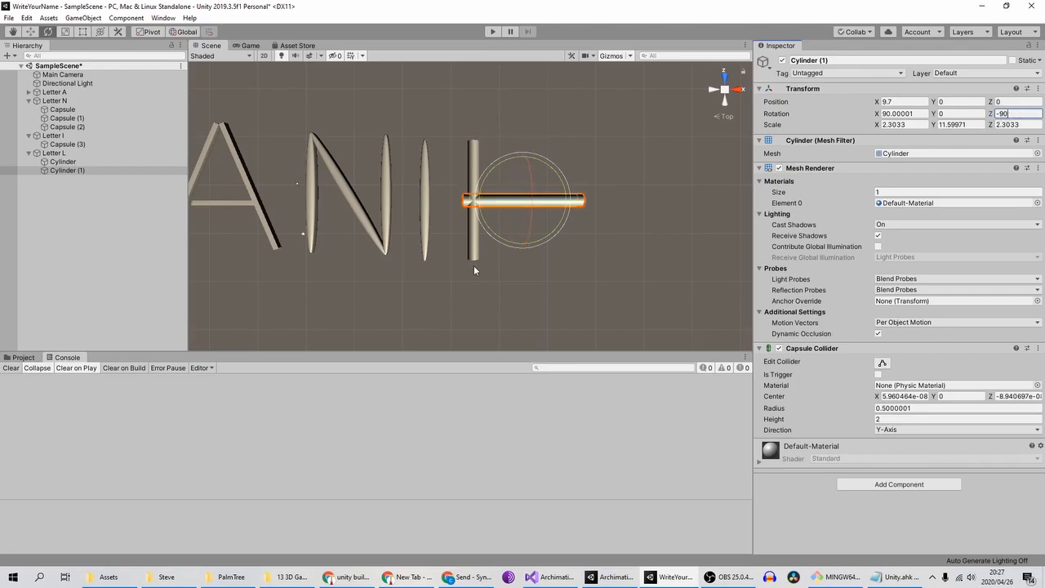
{"action": "left_click", "coordinate": [575, 241]}
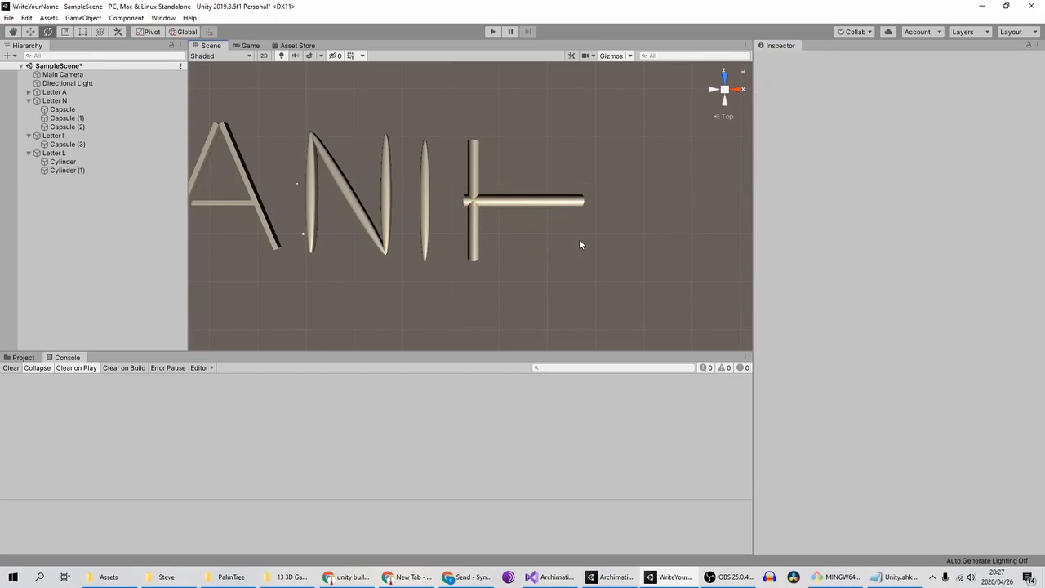
Shorten the horizontal cylinder to about 4.64 and move it to about X 4.4, Z -10.8 as the L's foot
{"action": "left_click", "coordinate": [513, 205]}
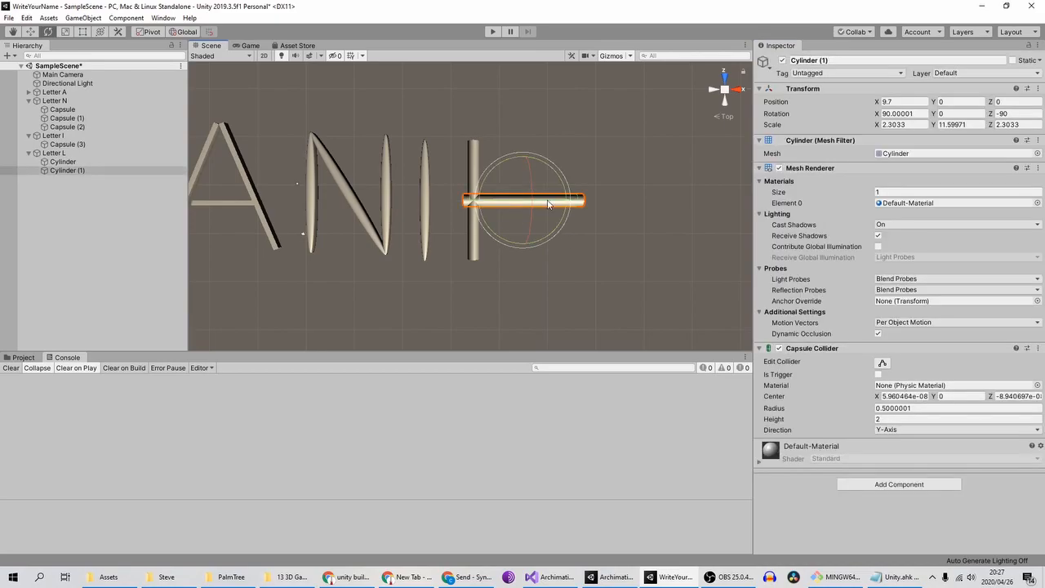
{"action": "key", "text": "r"}
{"action": "left_click_drag", "start_coordinate": [567, 203], "coordinate": [532, 256]}
{"action": "key", "text": "w"}
{"action": "left_click_drag", "start_coordinate": [497, 213], "coordinate": [498, 218]}
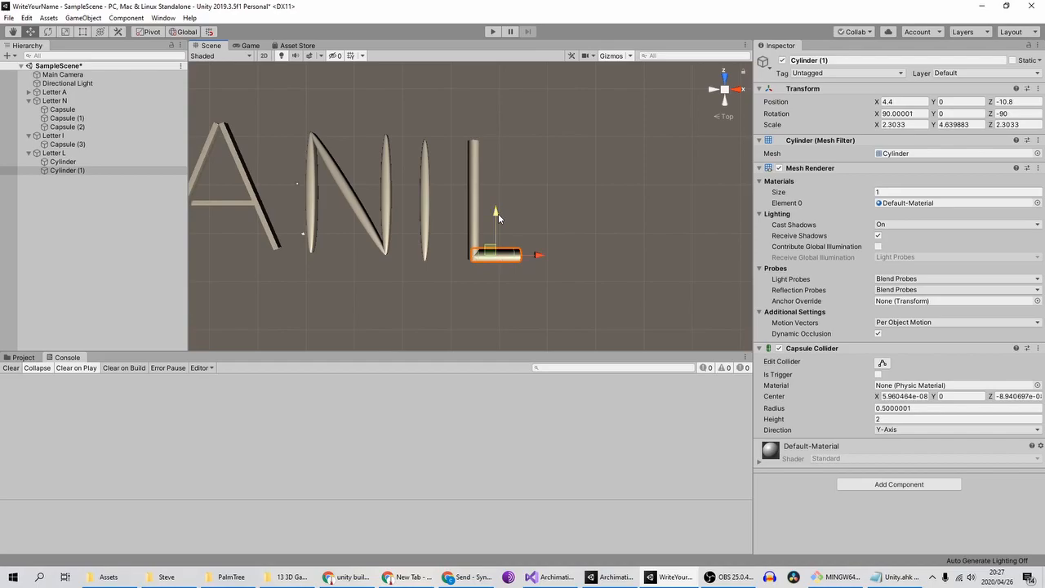
Duplicate Letter I and move the copy past the L to about X 51.3
{"action": "scroll", "coordinate": [576, 221], "scroll_direction": "down", "scroll_amount": 5}
{"action": "middle_click_drag", "start_coordinate": [570, 205], "coordinate": [540, 201]}
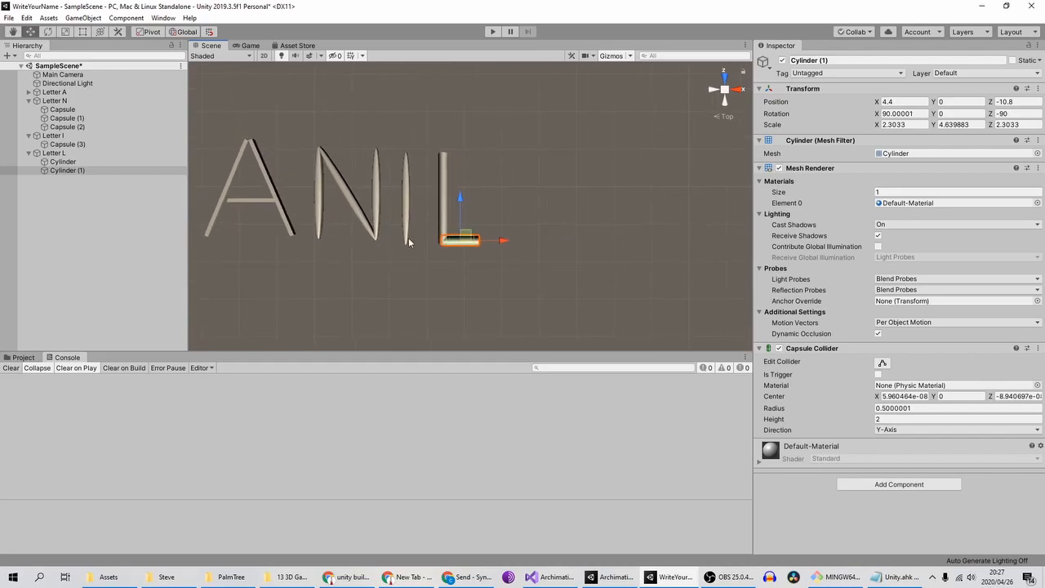
{"action": "left_click", "coordinate": [58, 136]}
{"action": "key", "text": "ctrl+d"}
{"action": "left_click_drag", "start_coordinate": [447, 204], "coordinate": [549, 209]}
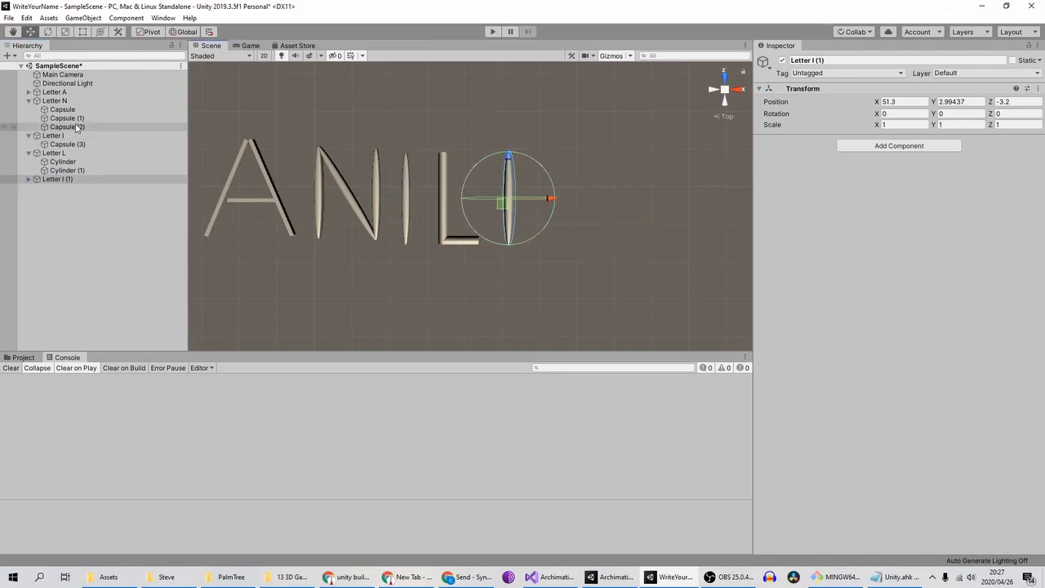
Duplicate Letter N and move the copy past the second I to about X 86.3 as the last letter
{"action": "left_click", "coordinate": [101, 101]}
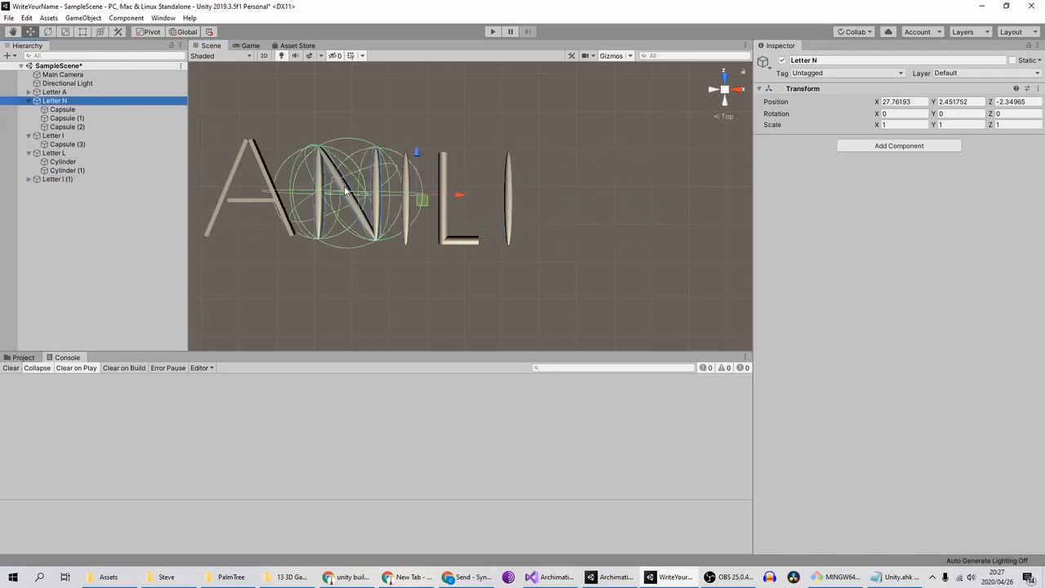
{"action": "key", "text": "ctrl+d"}
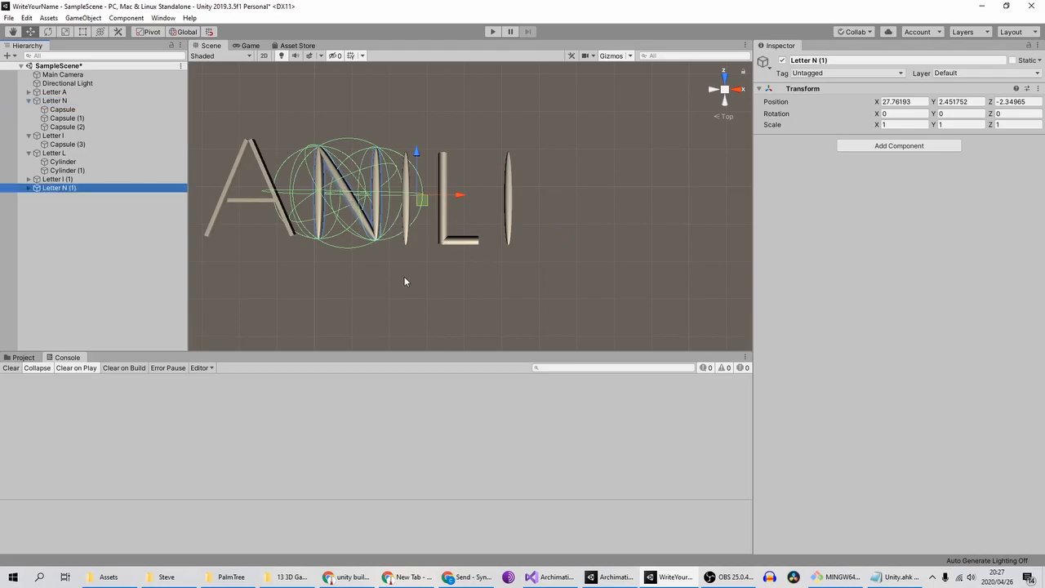
{"action": "left_click_drag", "start_coordinate": [464, 198], "coordinate": [689, 203]}
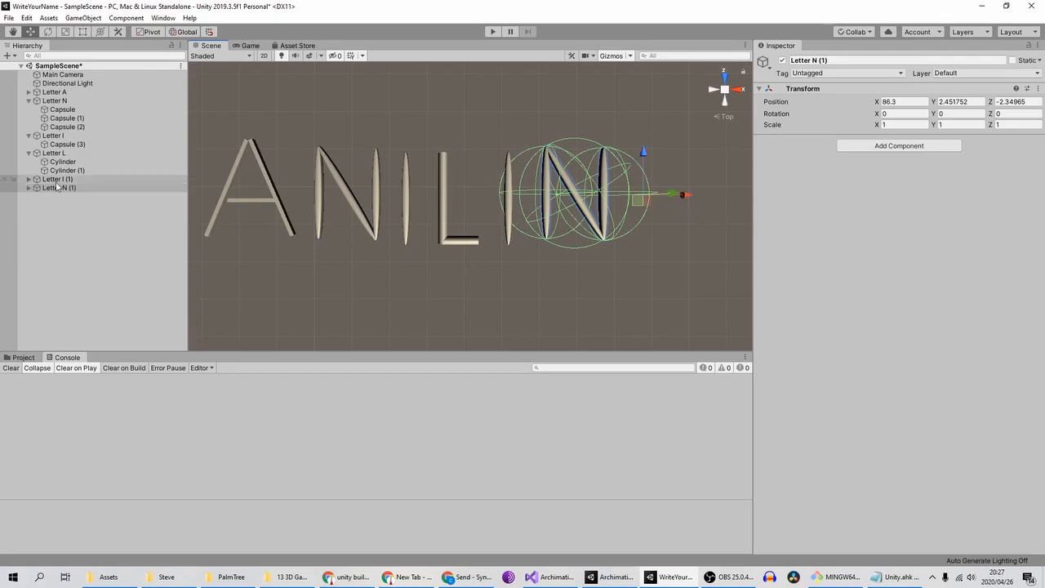
{"action": "left_click", "coordinate": [99, 255]}
{"action": "scroll", "coordinate": [387, 201], "scroll_direction": "down", "scroll_amount": 4}
{"action": "middle_click_drag", "start_coordinate": [414, 202], "coordinate": [461, 200]}
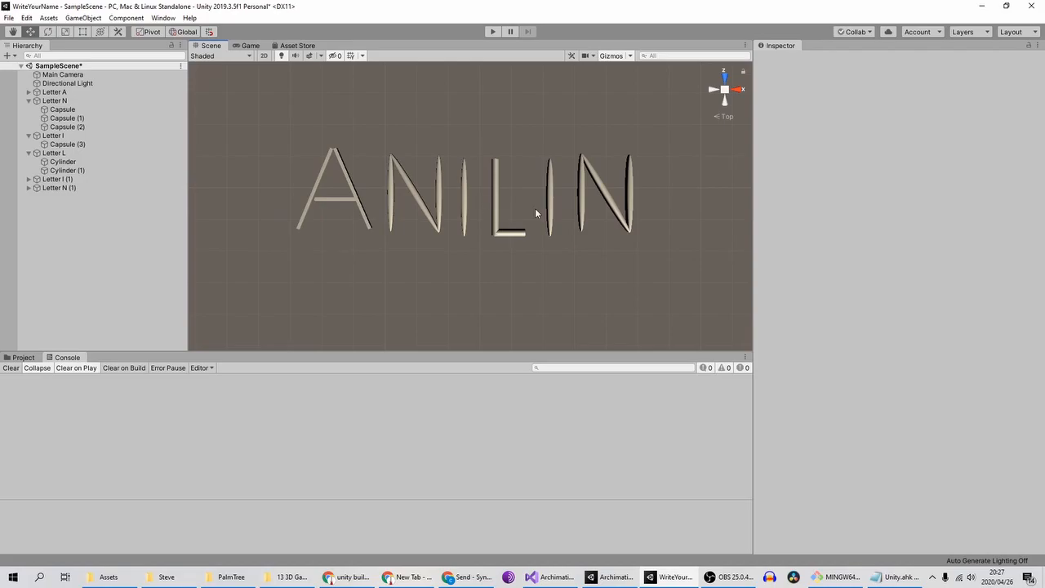
{"action": "left_click_drag", "start_coordinate": [261, 122], "coordinate": [684, 314]}
{"action": "left_click", "coordinate": [546, 295]}
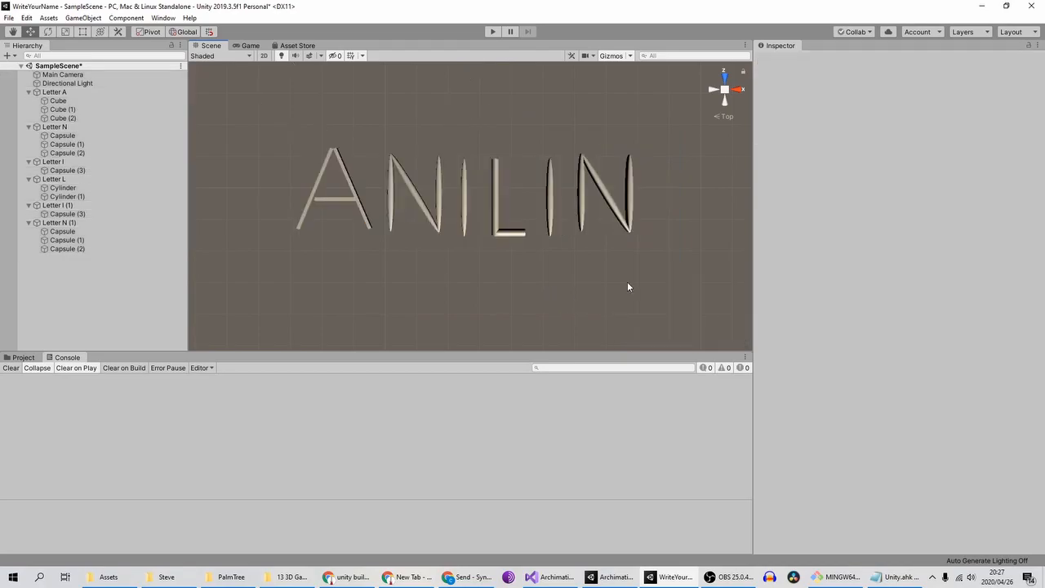
{"action": "scroll", "coordinate": [624, 281], "scroll_direction": "up", "scroll_amount": 5}
{"action": "scroll", "coordinate": [625, 281], "scroll_direction": "down", "scroll_amount": 3}
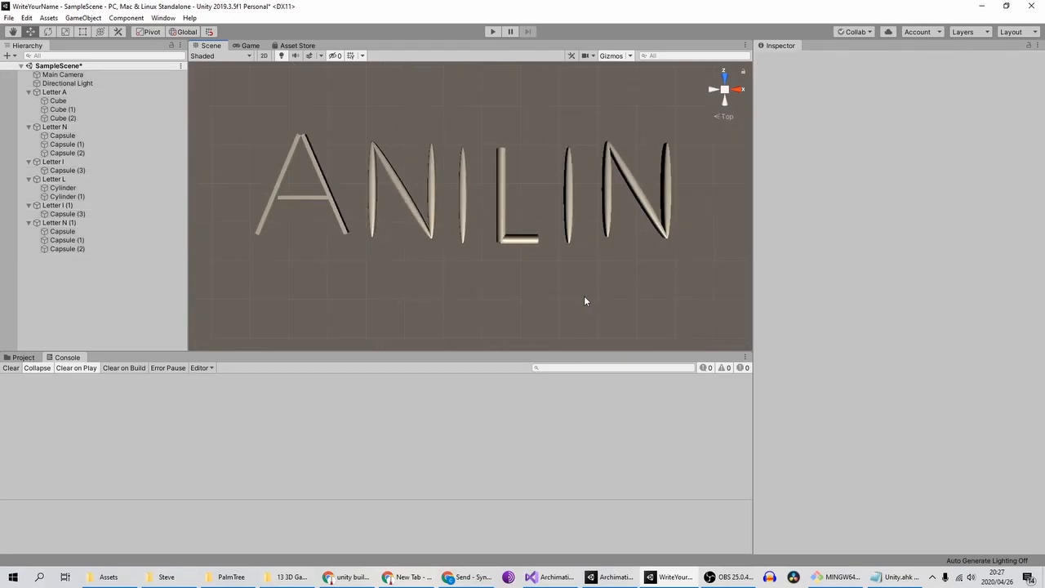
Create a new material in the project's Assets folder and name it BlueMaterial
{"action": "left_click", "coordinate": [23, 356]}
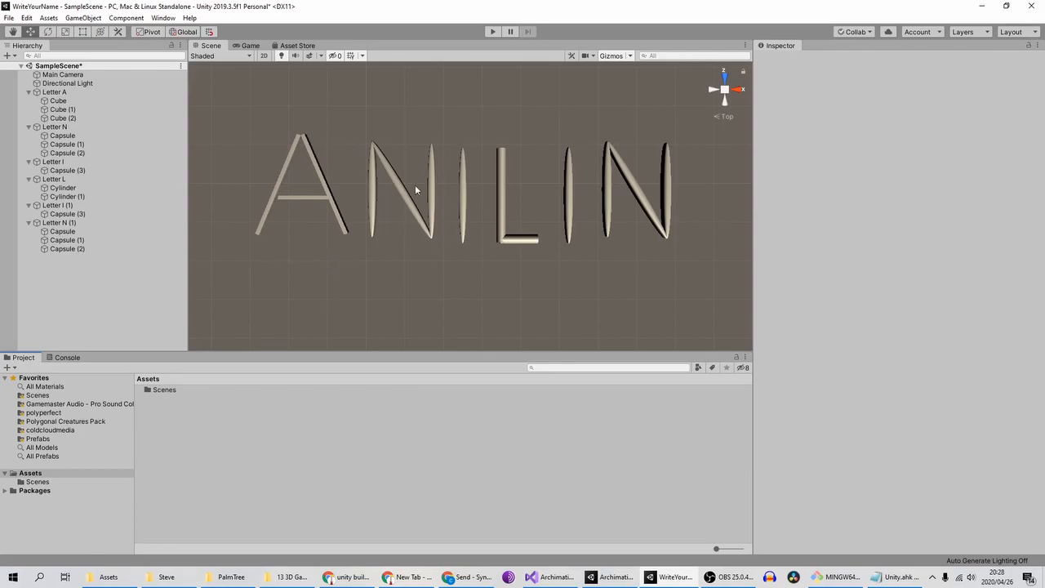
{"action": "scroll", "coordinate": [429, 206], "scroll_direction": "up", "scroll_amount": 4}
{"action": "scroll", "coordinate": [466, 206], "scroll_direction": "down", "scroll_amount": 4}
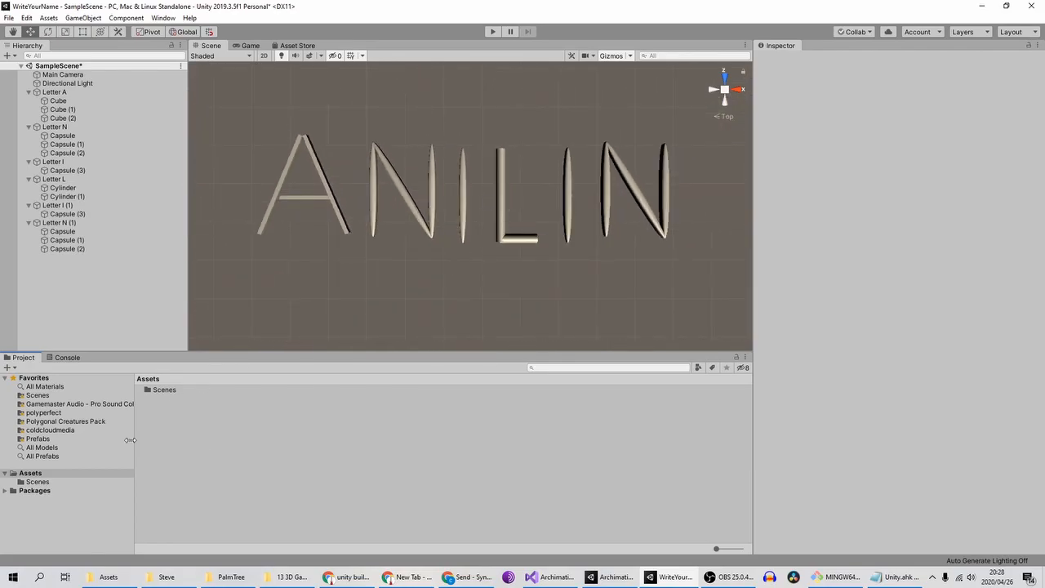
{"action": "left_click", "coordinate": [45, 473]}
{"action": "right_click", "coordinate": [206, 448]}
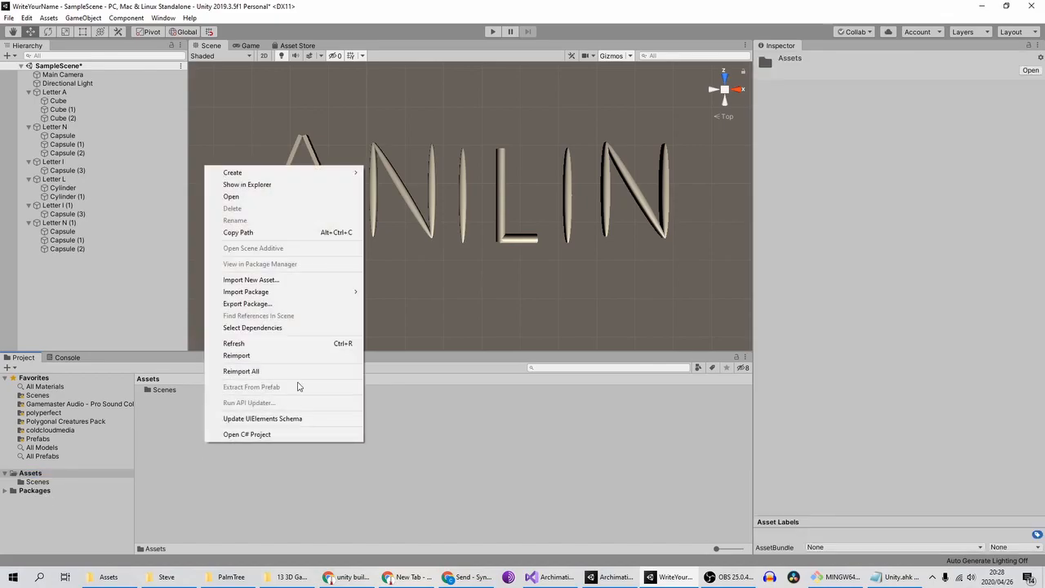
{"action": "mouse_move", "coordinate": [291, 171]}
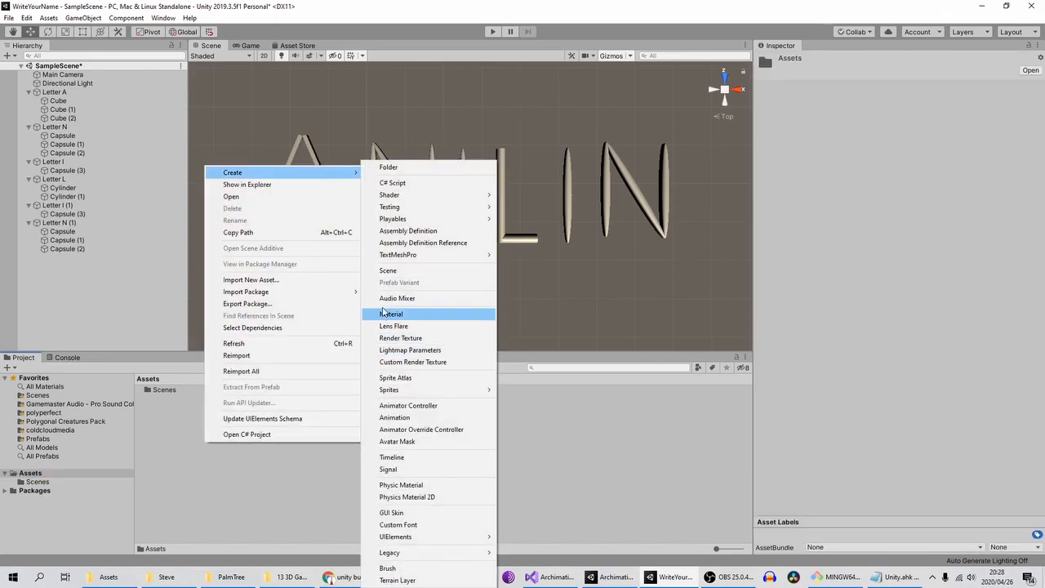
{"action": "left_click", "coordinate": [424, 313]}
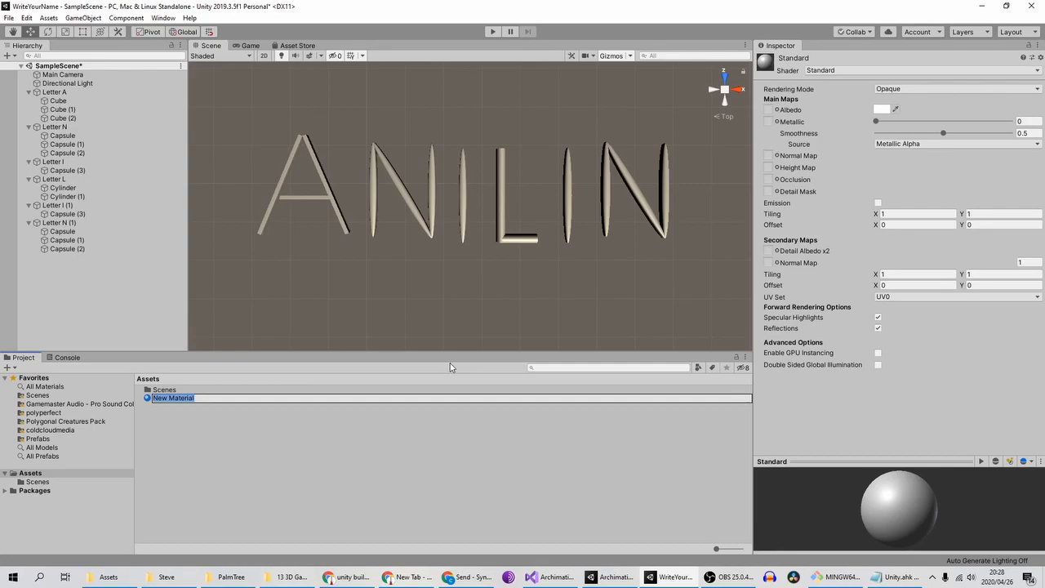
{"action": "type", "text": "BlueMaterial"}
{"action": "key", "text": "Return"}
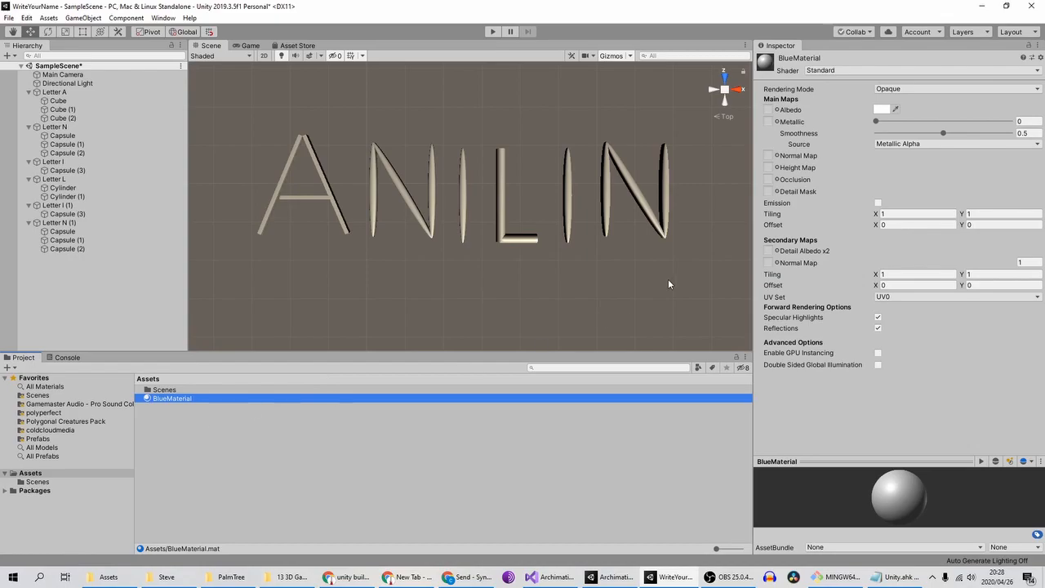
Set BlueMaterial's albedo to a dark blue, about hex 1B187B
{"action": "left_click", "coordinate": [880, 114]}
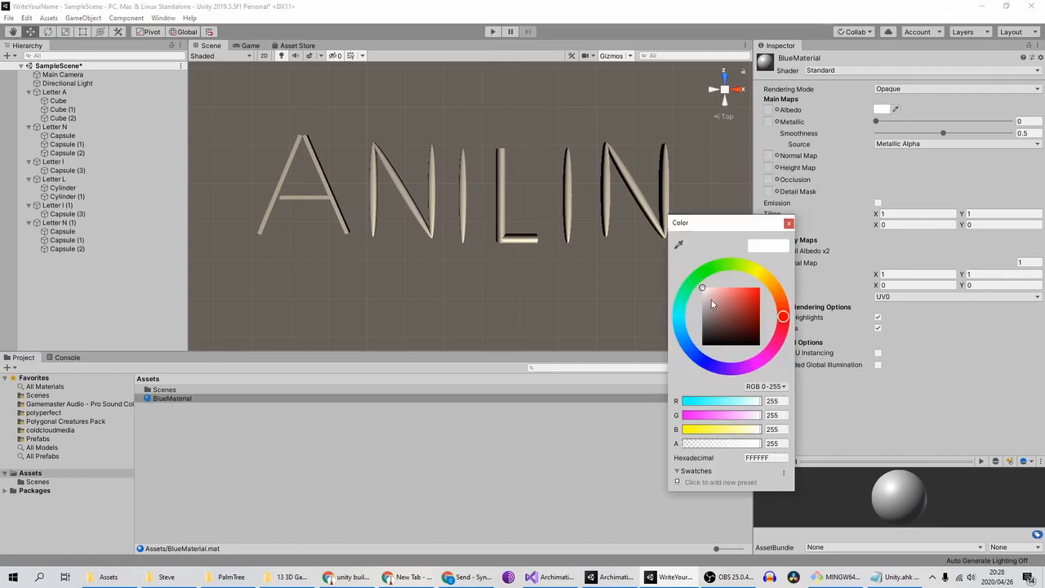
{"action": "mouse_move", "coordinate": [686, 365]}
{"action": "left_mouse_down"}
{"action": "mouse_move", "coordinate": [718, 369]}
{"action": "mouse_move", "coordinate": [675, 311]}
{"action": "mouse_move", "coordinate": [789, 280]}
{"action": "mouse_move", "coordinate": [761, 269]}
{"action": "mouse_move", "coordinate": [680, 329]}
{"action": "mouse_move", "coordinate": [705, 364]}
{"action": "left_mouse_up"}
{"action": "left_click_drag", "start_coordinate": [758, 342], "coordinate": [749, 317]}
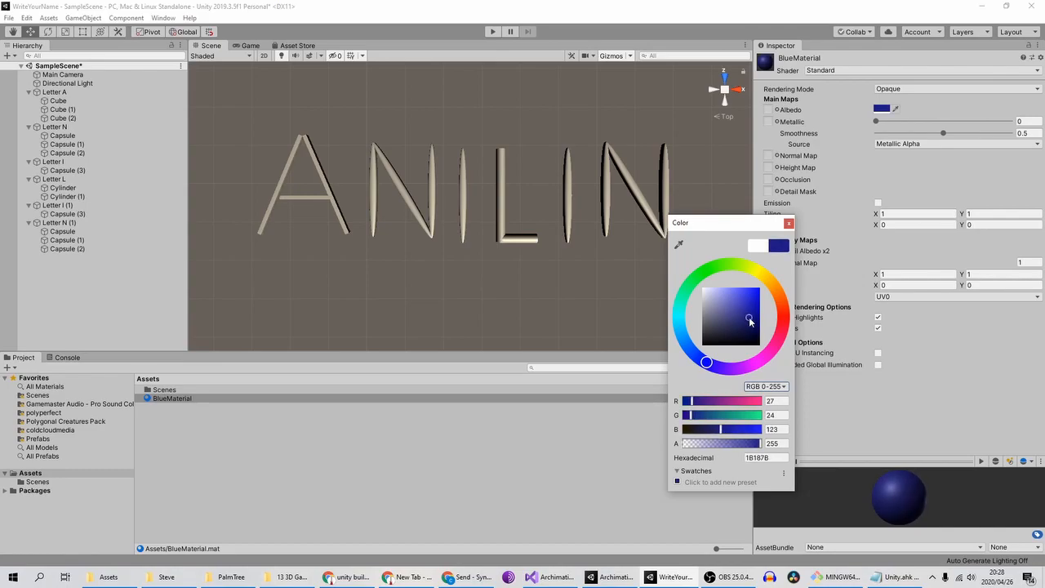
{"action": "left_click", "coordinate": [789, 224]}
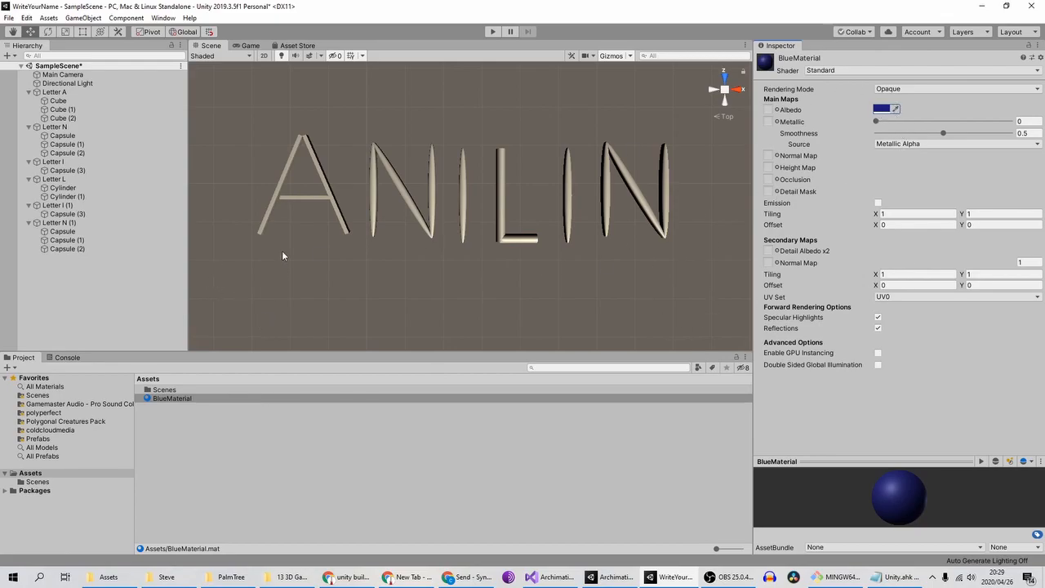
Apply BlueMaterial to the left leg of Letter A in the scene
{"action": "scroll", "coordinate": [280, 271], "scroll_direction": "up", "scroll_amount": 3}
{"action": "middle_click_drag", "start_coordinate": [302, 207], "coordinate": [535, 207]}
{"action": "scroll", "coordinate": [453, 156], "scroll_direction": "up", "scroll_amount": 4}
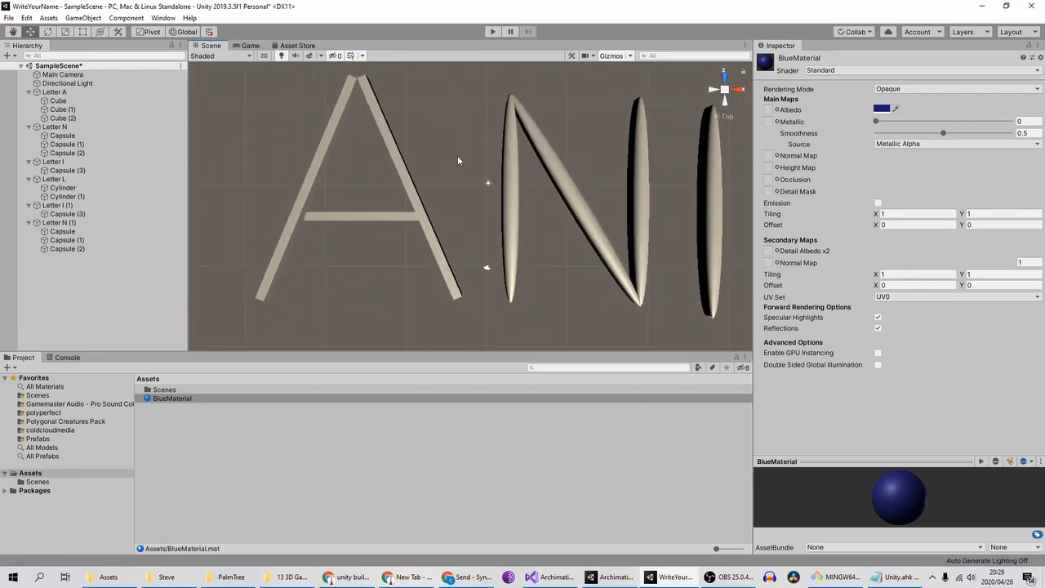
{"action": "scroll", "coordinate": [458, 161], "scroll_direction": "down", "scroll_amount": 1}
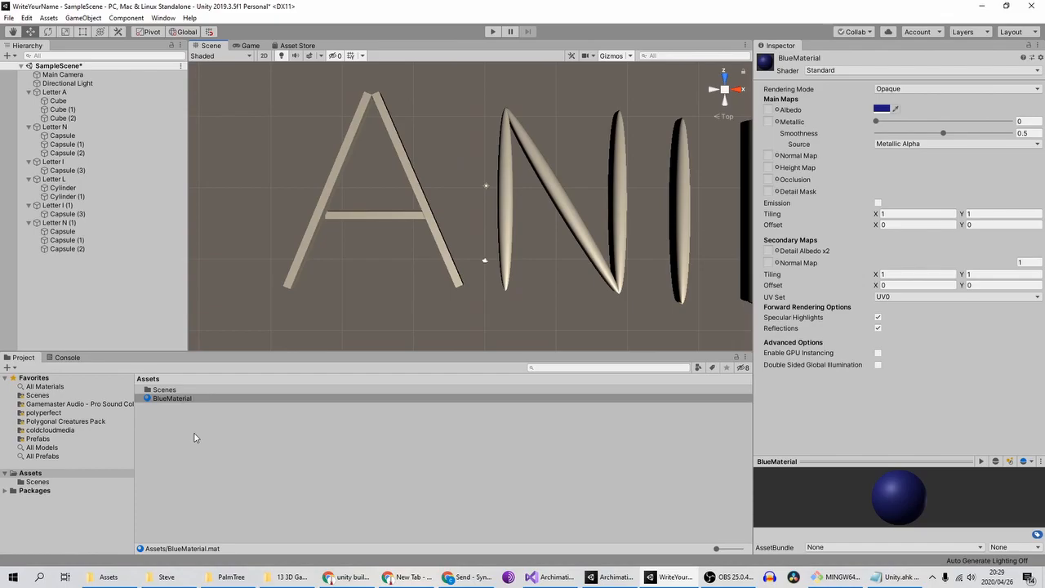
{"action": "middle_click_drag", "start_coordinate": [551, 240], "coordinate": [401, 255]}
{"action": "scroll", "coordinate": [434, 209], "scroll_direction": "down", "scroll_amount": 6}
{"action": "scroll", "coordinate": [438, 210], "scroll_direction": "down", "scroll_amount": 5}
{"action": "middle_click_drag", "start_coordinate": [557, 183], "coordinate": [546, 183]}
{"action": "left_click_drag", "start_coordinate": [167, 399], "coordinate": [299, 245]}
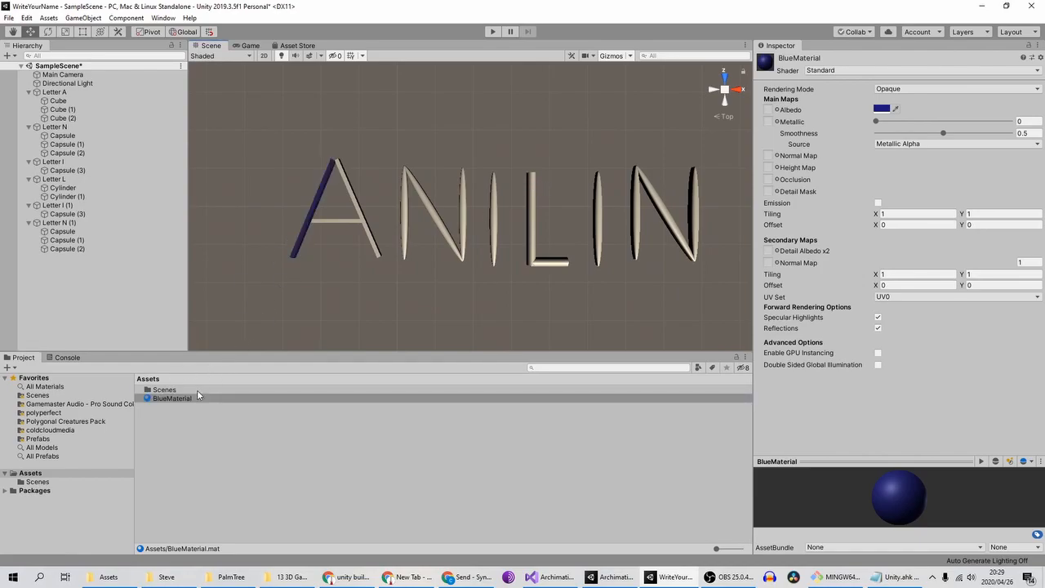
Create another material in the Assets folder and name it PurpleMaterial
{"action": "right_click", "coordinate": [183, 430]}
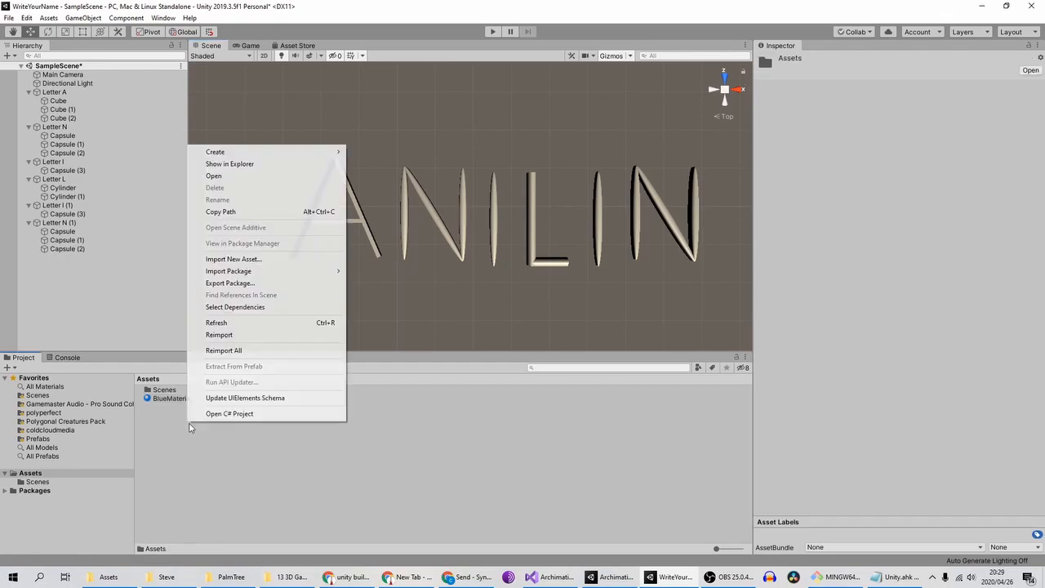
{"action": "mouse_move", "coordinate": [299, 152]}
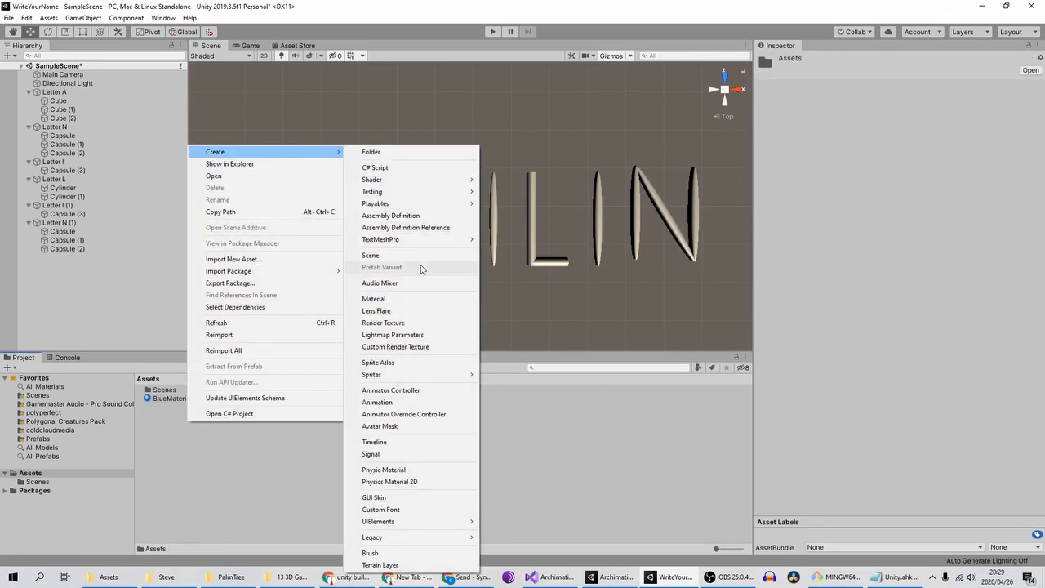
{"action": "left_click", "coordinate": [410, 299]}
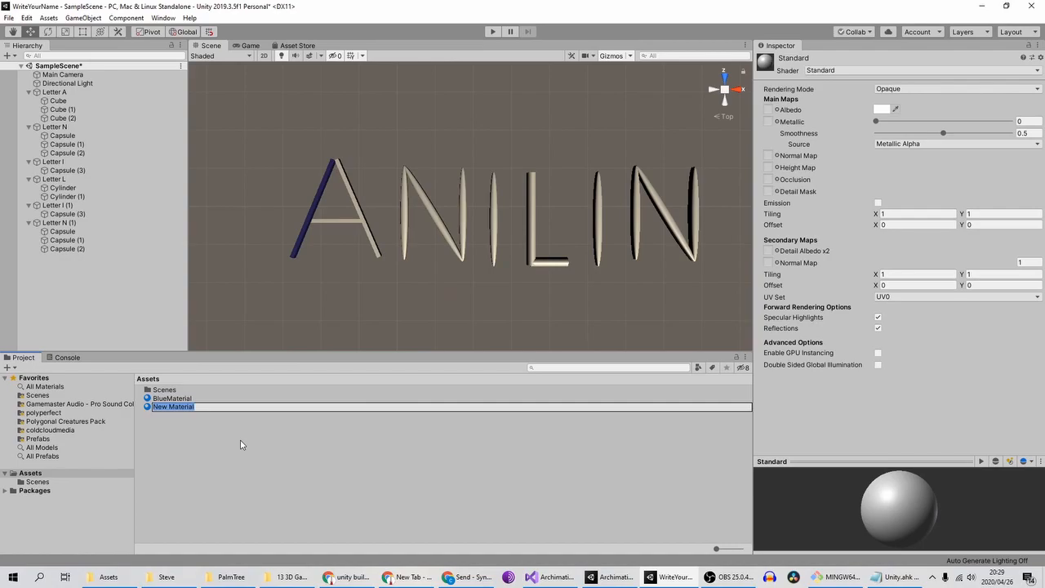
{"action": "type", "text": "Purple"}
{"action": "key", "text": "BackSpace"}
{"action": "type", "text": "eMaterial"}
{"action": "key", "text": "Return"}
Create a third material in the Assets folder and name it OrangeMaterial
{"action": "right_click", "coordinate": [183, 457]}
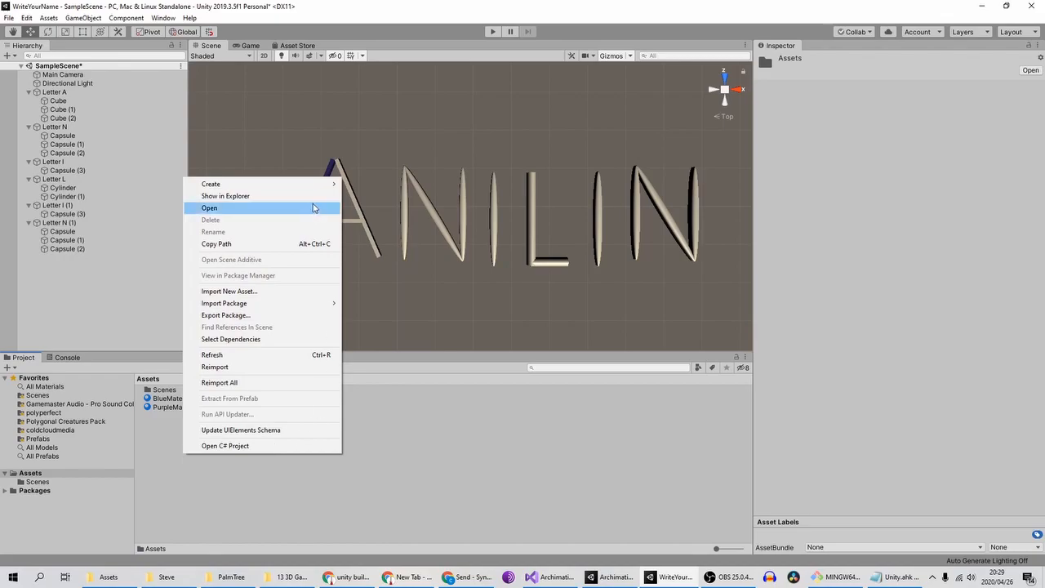
{"action": "mouse_move", "coordinate": [305, 185]}
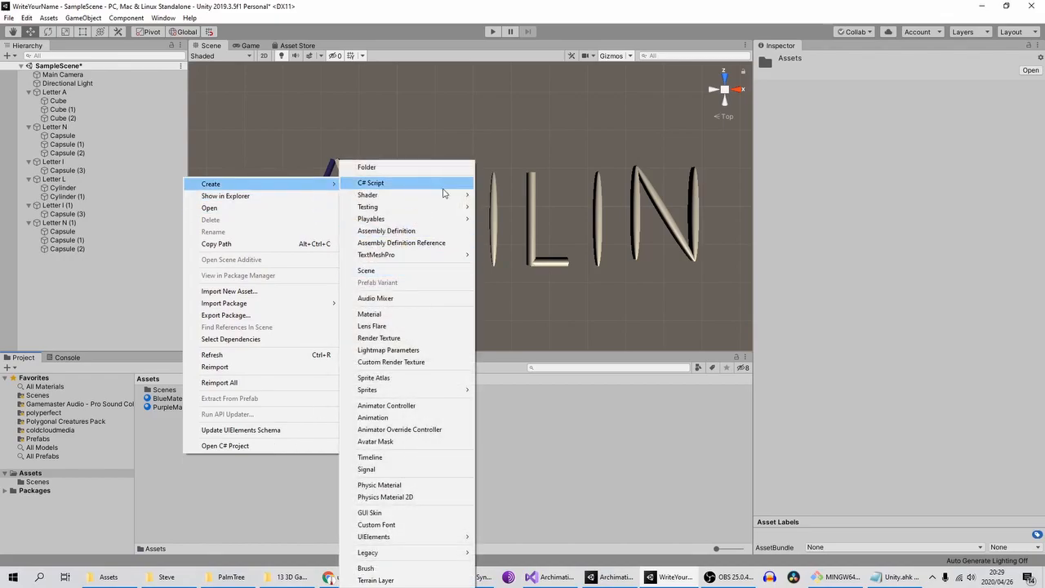
{"action": "left_click", "coordinate": [430, 315]}
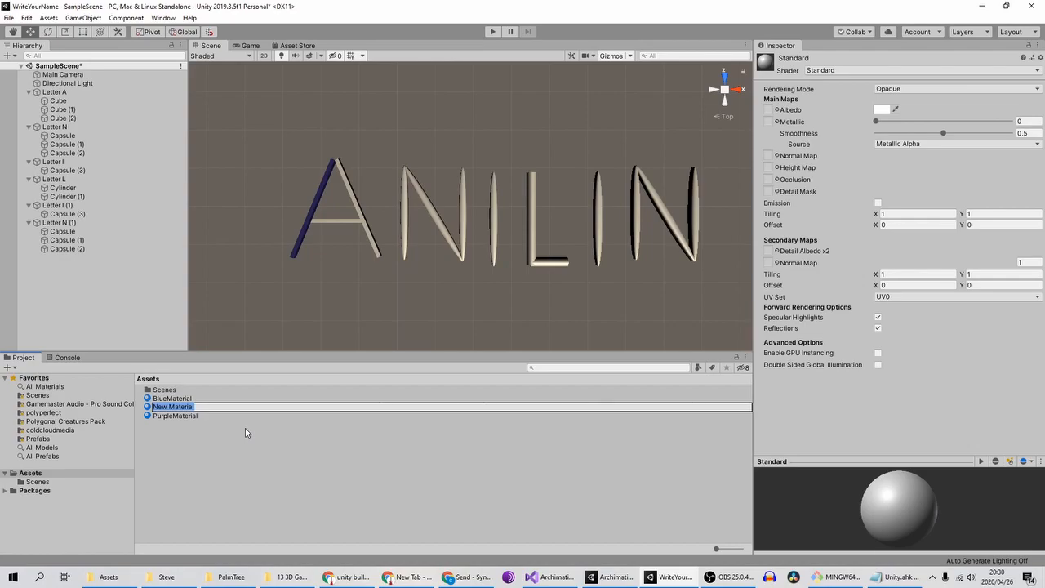
{"action": "type", "text": "OrangeMaterial"}
{"action": "key", "text": "Return"}
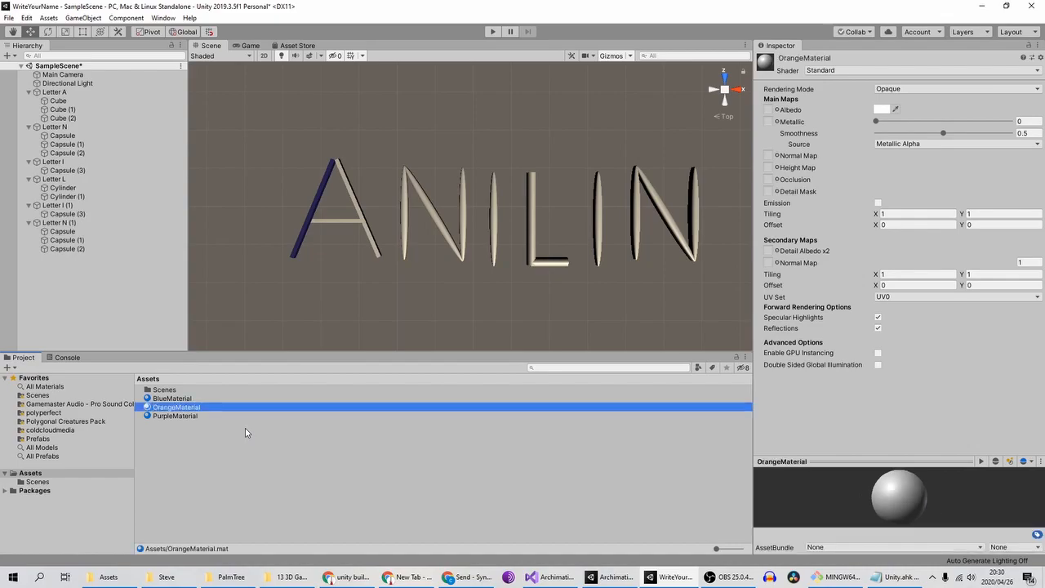
Create a fourth material in the Assets folder and name it YellowMaterial
{"action": "right_click", "coordinate": [229, 456]}
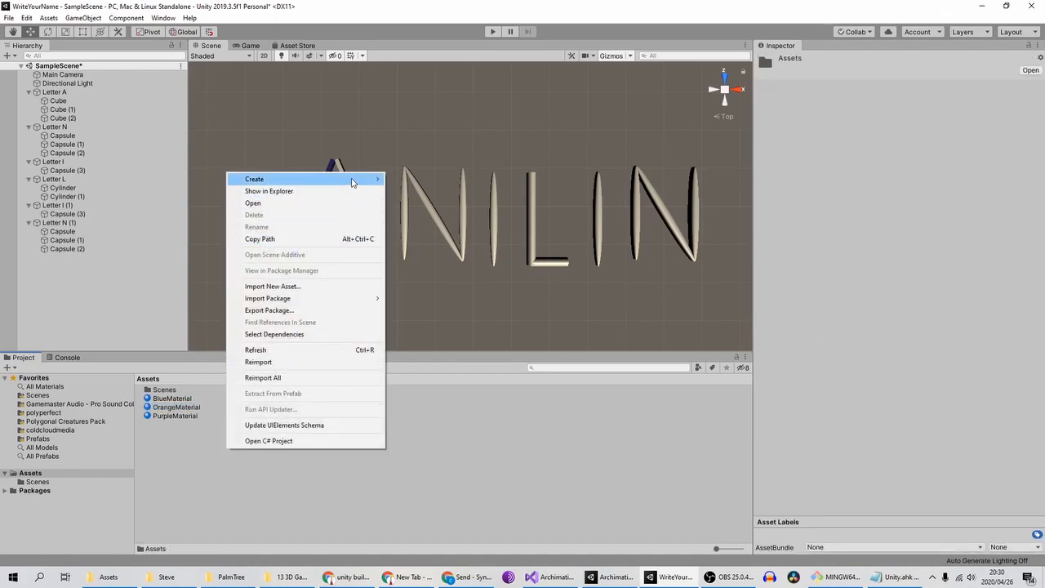
{"action": "mouse_move", "coordinate": [350, 179]}
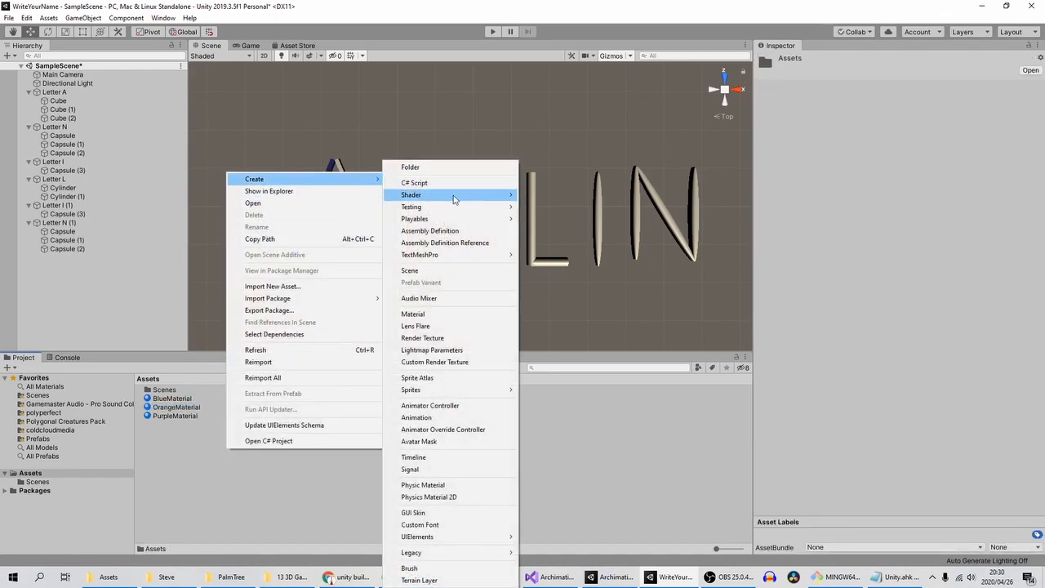
{"action": "left_click", "coordinate": [455, 315]}
{"action": "type", "text": "Y"}
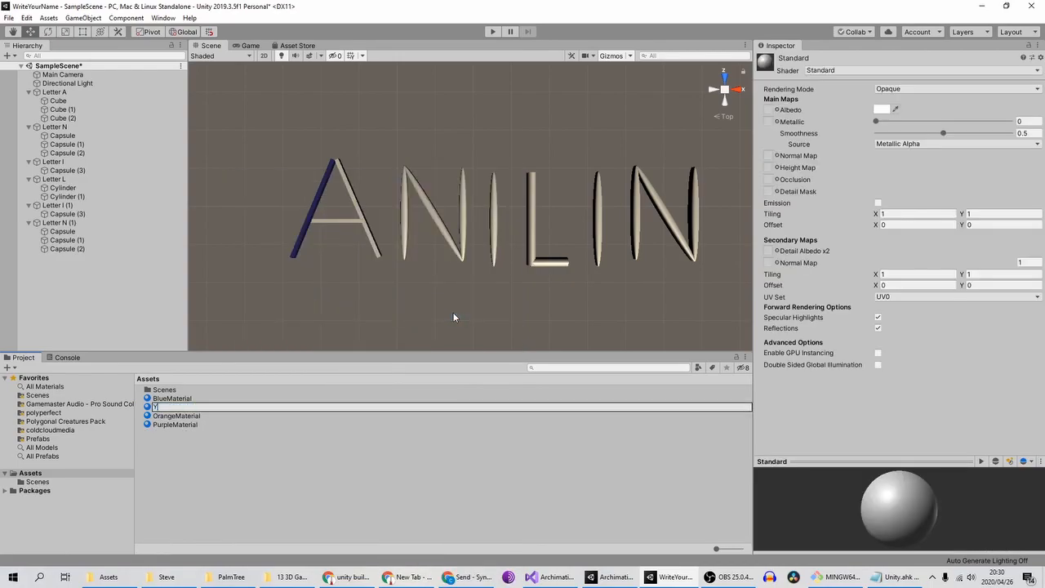
{"action": "type", "text": "ellowMaterial"}
{"action": "key", "text": "Return"}
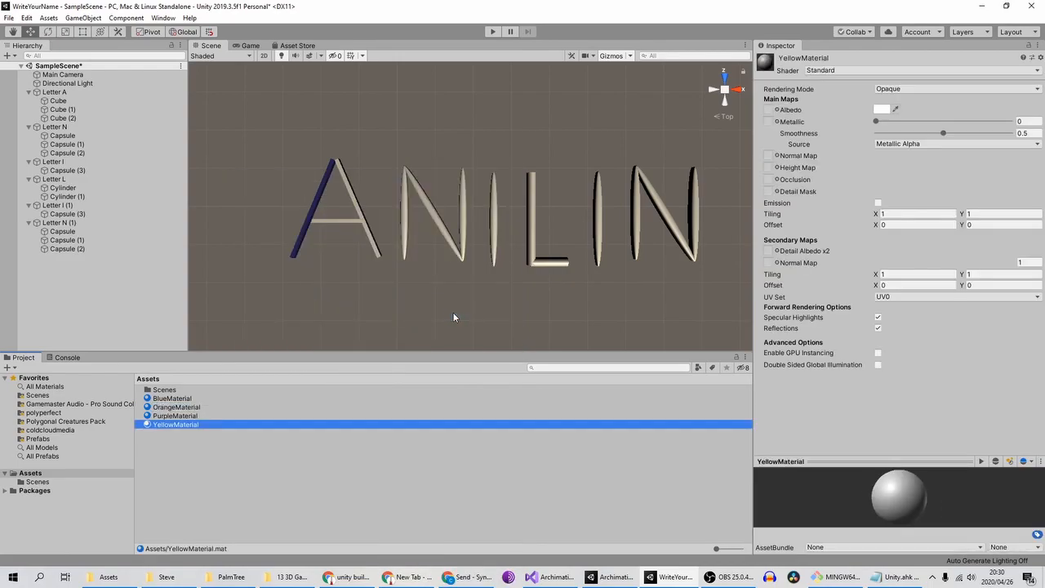
Set OrangeMaterial's albedo to a bright orange, about hex EF7D00
{"action": "left_click", "coordinate": [195, 408]}
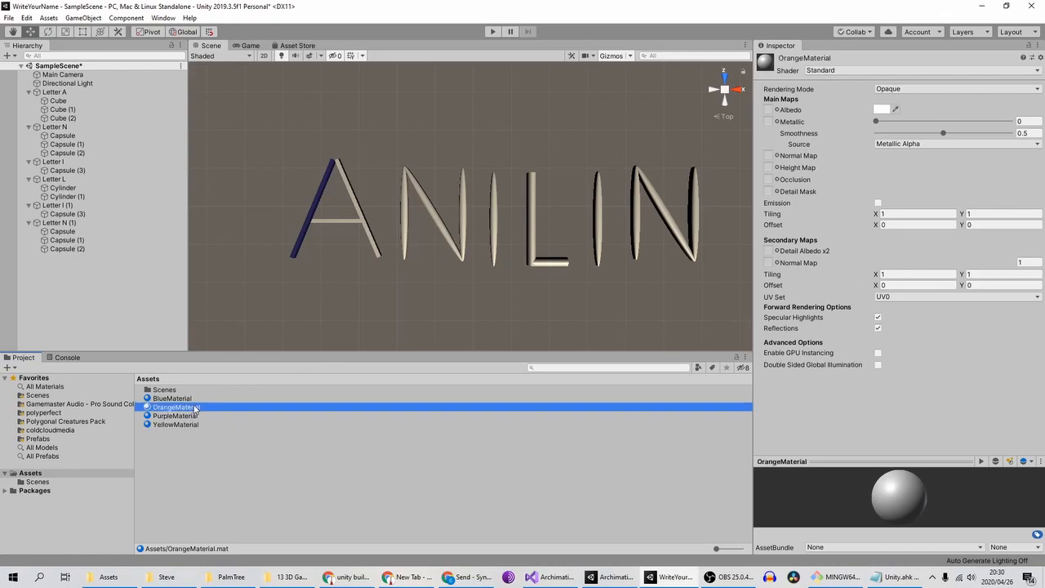
{"action": "left_click", "coordinate": [886, 111]}
{"action": "left_click", "coordinate": [775, 290]}
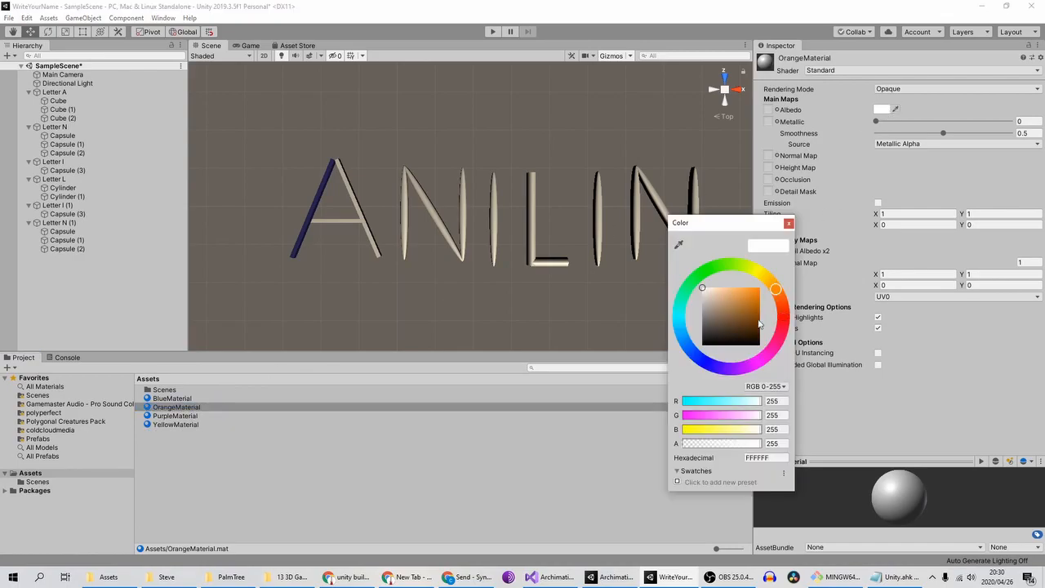
{"action": "left_click", "coordinate": [746, 315]}
{"action": "left_click_drag", "start_coordinate": [749, 319], "coordinate": [760, 292]}
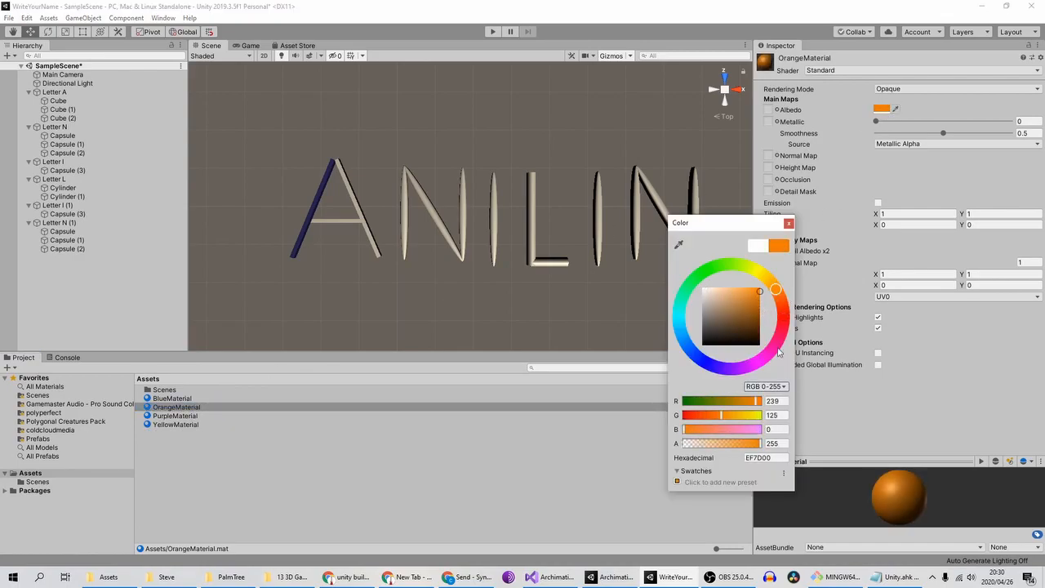
{"action": "left_click", "coordinate": [788, 223]}
Set PurpleMaterial's albedo to a vivid magenta-purple
{"action": "left_click", "coordinate": [220, 406]}
{"action": "left_click", "coordinate": [208, 417]}
{"action": "left_click", "coordinate": [882, 109]}
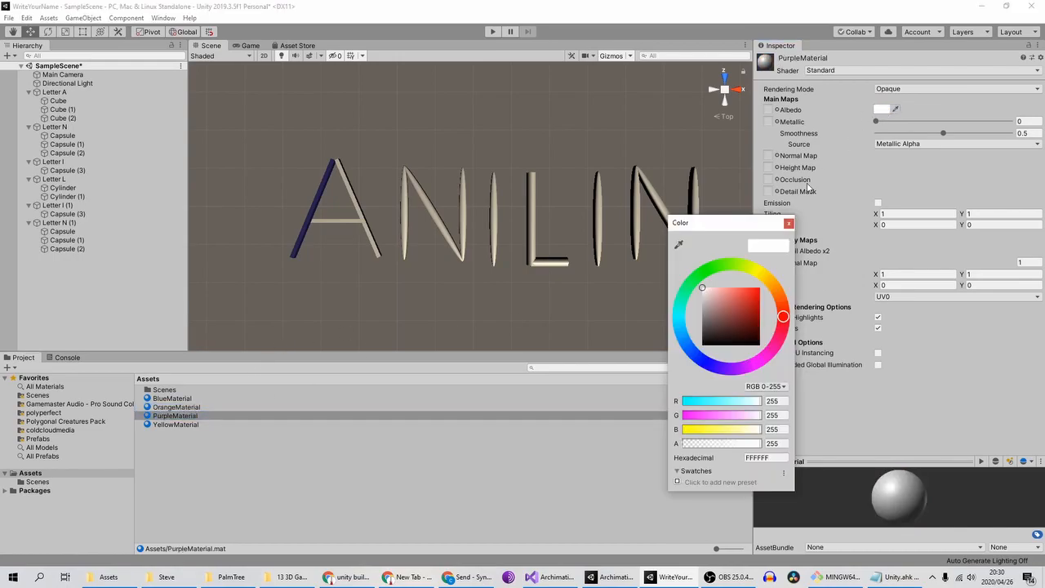
{"action": "left_click", "coordinate": [757, 362]}
{"action": "left_click_drag", "start_coordinate": [740, 321], "coordinate": [753, 304]}
{"action": "left_click", "coordinate": [789, 224]}
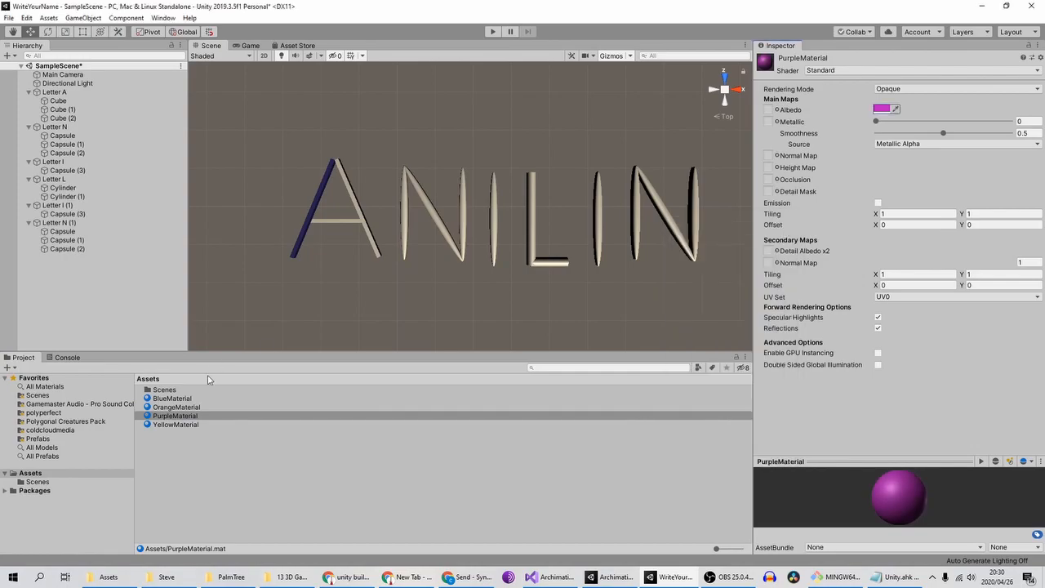
Set YellowMaterial's albedo to a bright yellow
{"action": "left_click", "coordinate": [196, 426]}
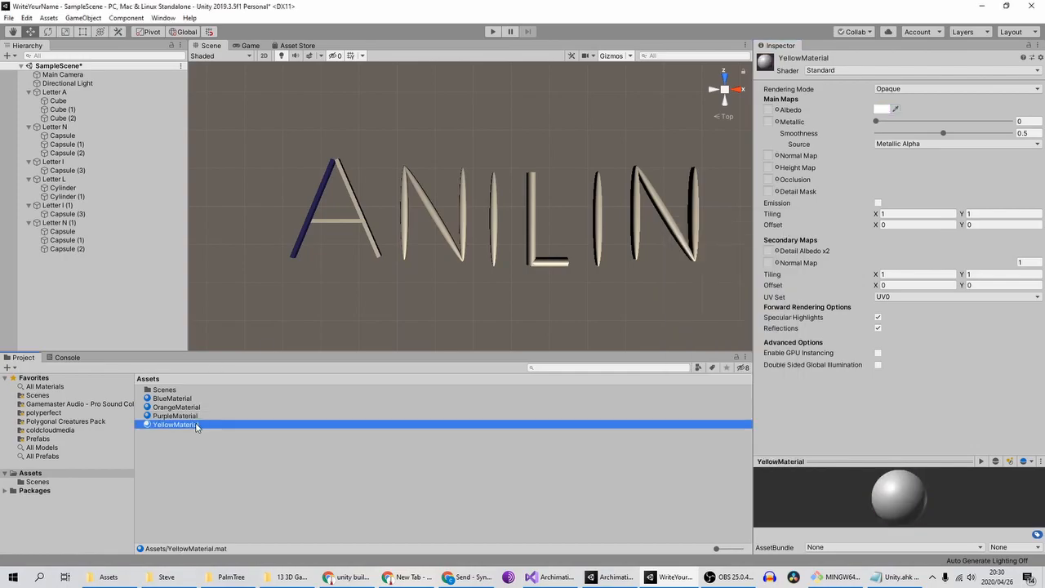
{"action": "left_click", "coordinate": [883, 108]}
{"action": "left_click", "coordinate": [760, 276]}
{"action": "mouse_move", "coordinate": [750, 300]}
{"action": "left_mouse_down"}
{"action": "mouse_move", "coordinate": [759, 287]}
{"action": "mouse_move", "coordinate": [776, 303]}
{"action": "mouse_move", "coordinate": [760, 291]}
{"action": "left_mouse_up"}
{"action": "left_click", "coordinate": [788, 224]}
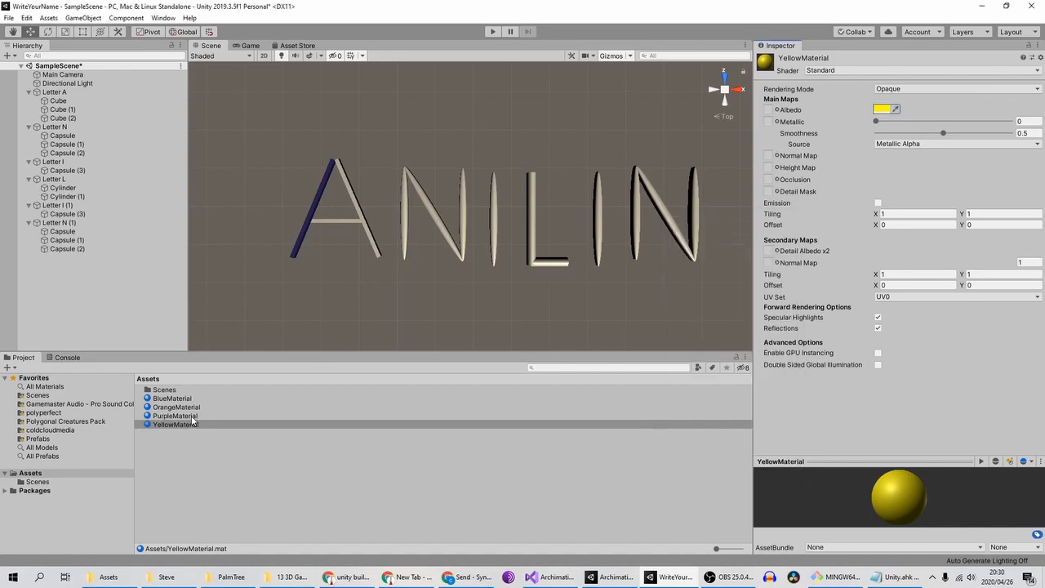
Apply OrangeMaterial to the crossbar of the letter A and PurpleMaterial to its right leg
{"action": "left_click_drag", "start_coordinate": [196, 408], "coordinate": [337, 222]}
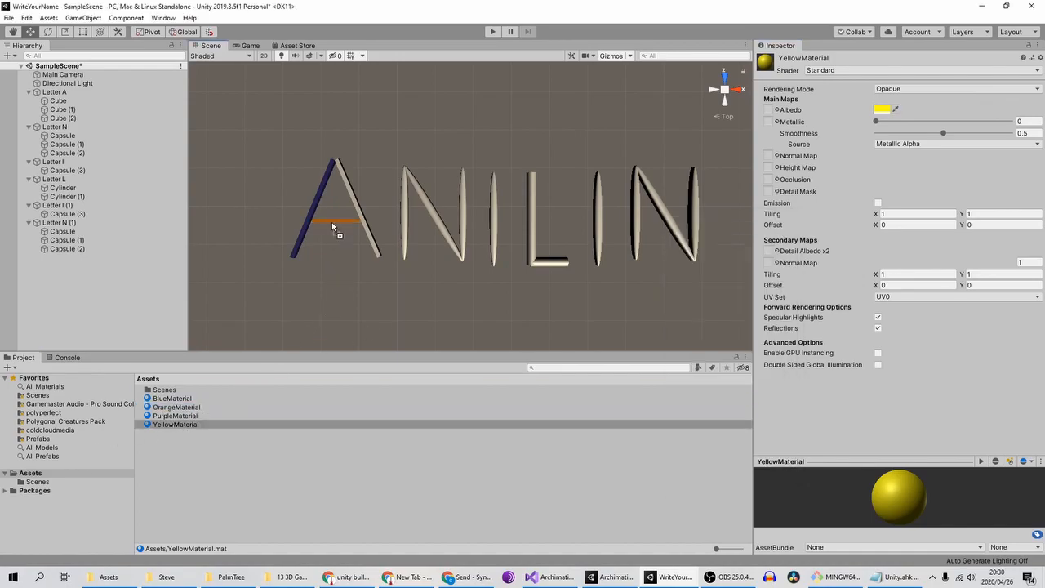
{"action": "left_click_drag", "start_coordinate": [208, 408], "coordinate": [373, 238]}
{"action": "left_click_drag", "start_coordinate": [187, 415], "coordinate": [380, 250]}
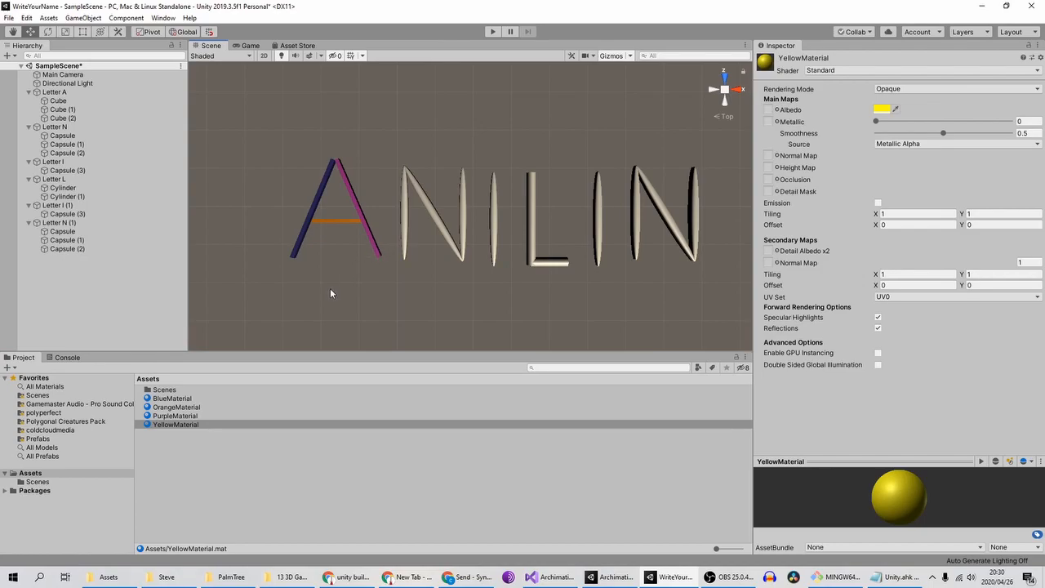
Color the first N with BlueMaterial on the diagonal, YellowMaterial on the left stroke and OrangeMaterial on the right, and the first I with BlueMaterial
{"action": "left_click_drag", "start_coordinate": [187, 398], "coordinate": [418, 246]}
{"action": "left_click_drag", "start_coordinate": [186, 424], "coordinate": [409, 233]}
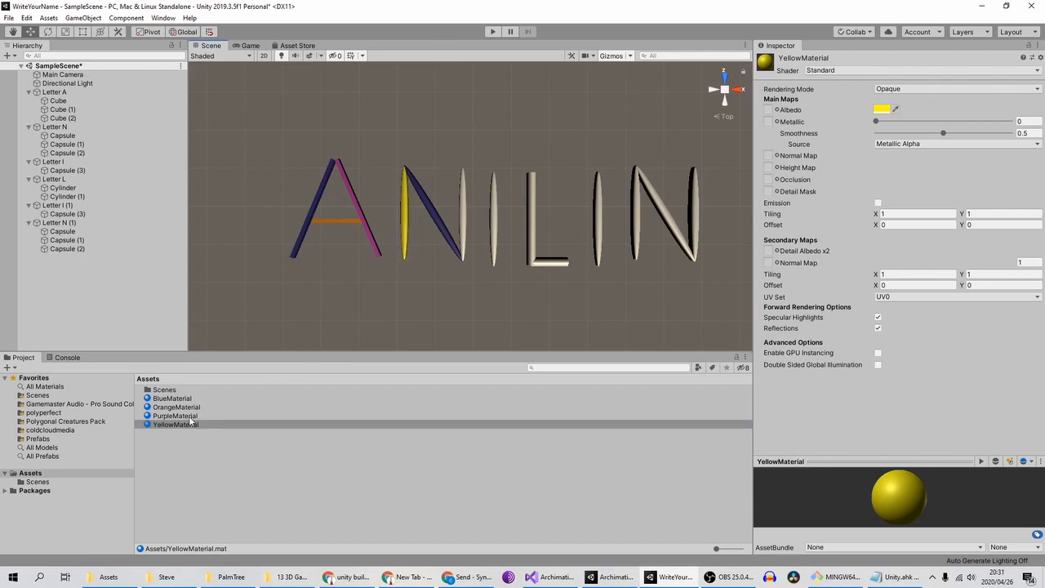
{"action": "left_click_drag", "start_coordinate": [189, 399], "coordinate": [496, 237]}
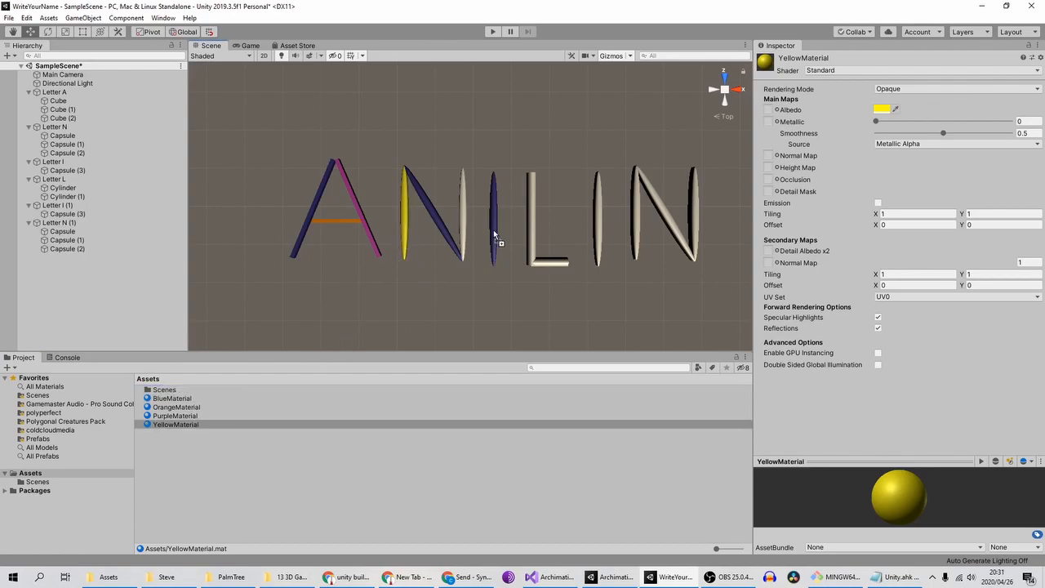
{"action": "left_click_drag", "start_coordinate": [179, 407], "coordinate": [469, 233]}
Apply PurpleMaterial to the vertical stroke of the L and OrangeMaterial to the second I
{"action": "left_click_drag", "start_coordinate": [173, 415], "coordinate": [536, 245]}
{"action": "left_click_drag", "start_coordinate": [168, 425], "coordinate": [538, 265]}
{"action": "left_click_drag", "start_coordinate": [166, 407], "coordinate": [599, 233]}
{"action": "left_click_drag", "start_coordinate": [178, 400], "coordinate": [641, 212]}
{"action": "left_click", "coordinate": [195, 376]}
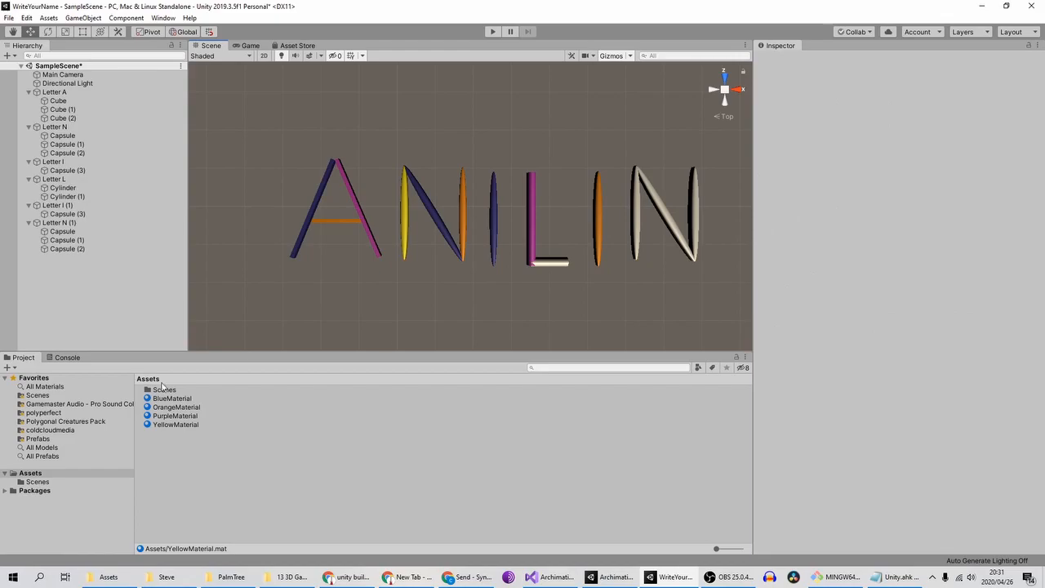
Apply BlueMaterial to both uprights of the last N, PurpleMaterial to its diagonal, and YellowMaterial to the base of the L
{"action": "left_click_drag", "start_coordinate": [173, 399], "coordinate": [635, 229]}
{"action": "left_click_drag", "start_coordinate": [178, 416], "coordinate": [667, 222]}
{"action": "left_click_drag", "start_coordinate": [190, 425], "coordinate": [549, 267]}
{"action": "left_click_drag", "start_coordinate": [190, 398], "coordinate": [693, 237]}
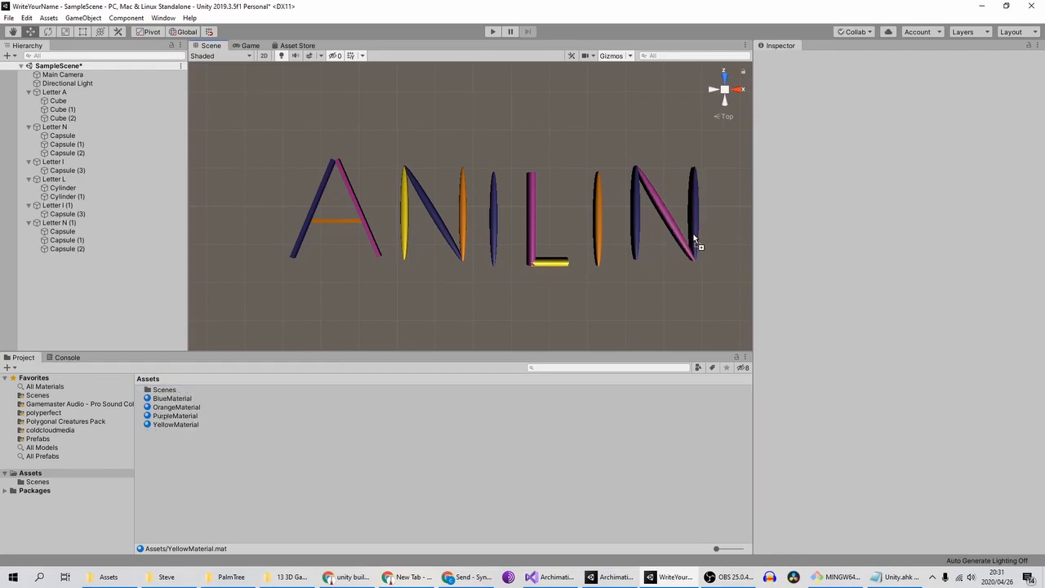
Examine the colored letters up close and from angled, front, back and top views
{"action": "scroll", "coordinate": [447, 264], "scroll_direction": "up", "scroll_amount": 3}
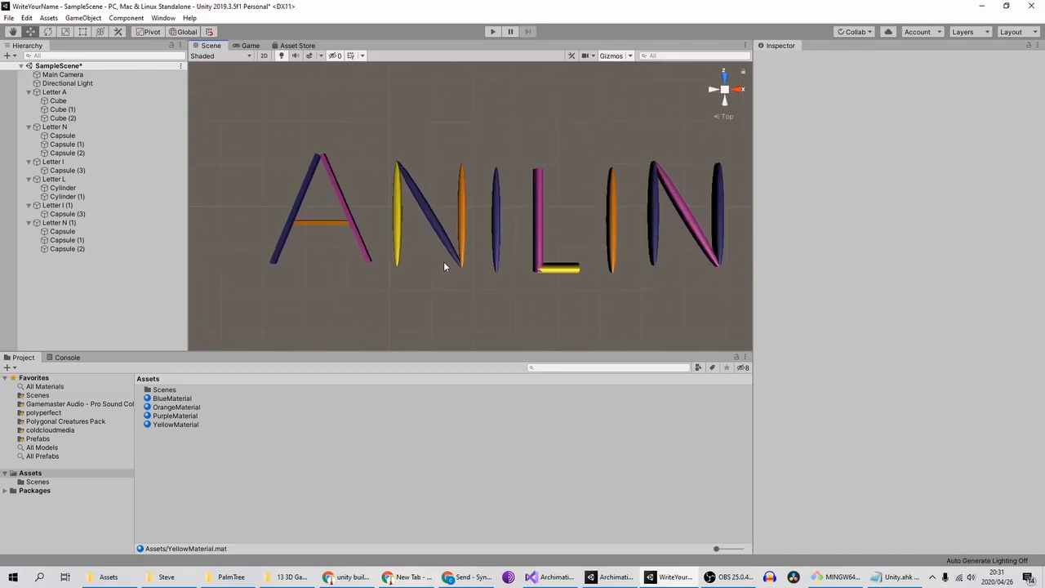
{"action": "scroll", "coordinate": [501, 281], "scroll_direction": "down", "scroll_amount": 3}
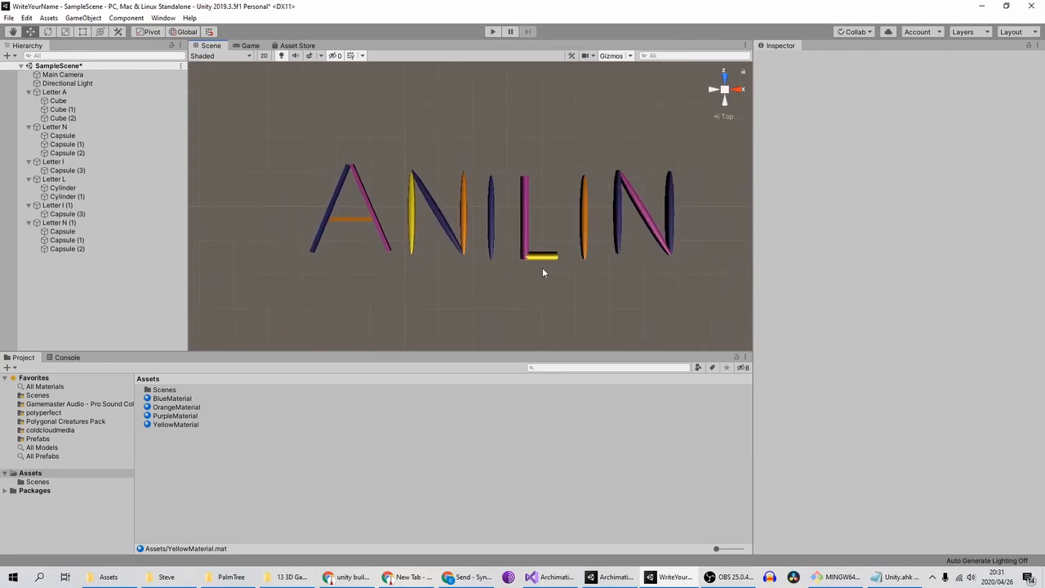
{"action": "scroll", "coordinate": [498, 270], "scroll_direction": "up", "scroll_amount": 1}
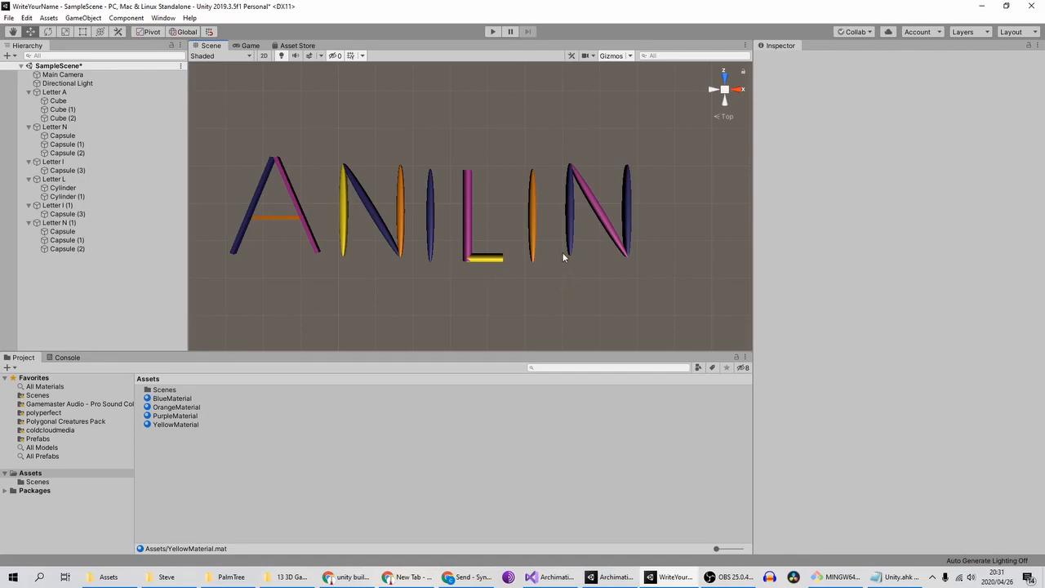
{"action": "left_click_drag", "start_coordinate": [481, 344], "coordinate": [539, 146], "text": "alt"}
{"action": "scroll", "coordinate": [456, 206], "scroll_direction": "down", "scroll_amount": 8}
{"action": "left_click_drag", "start_coordinate": [563, 232], "coordinate": [559, 295], "text": "alt"}
{"action": "left_click_drag", "start_coordinate": [467, 240], "coordinate": [470, 170], "text": "alt"}
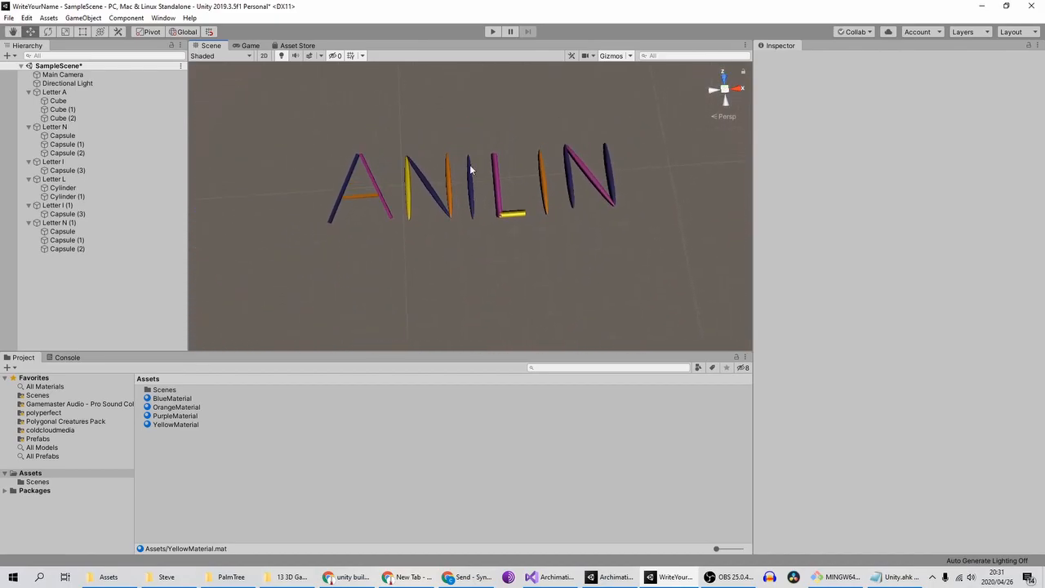
{"action": "left_click", "coordinate": [713, 91]}
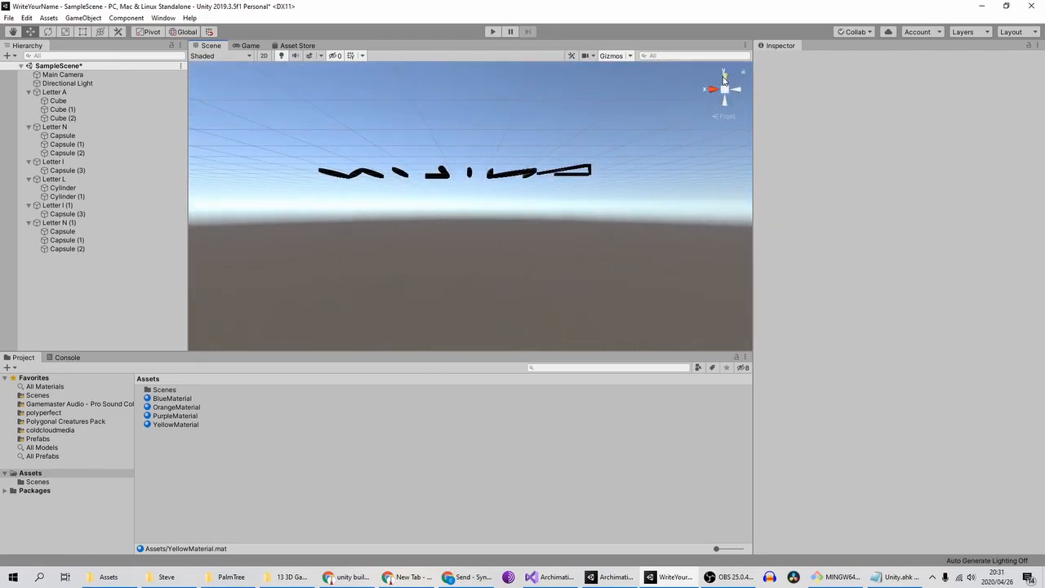
{"action": "left_click", "coordinate": [715, 90]}
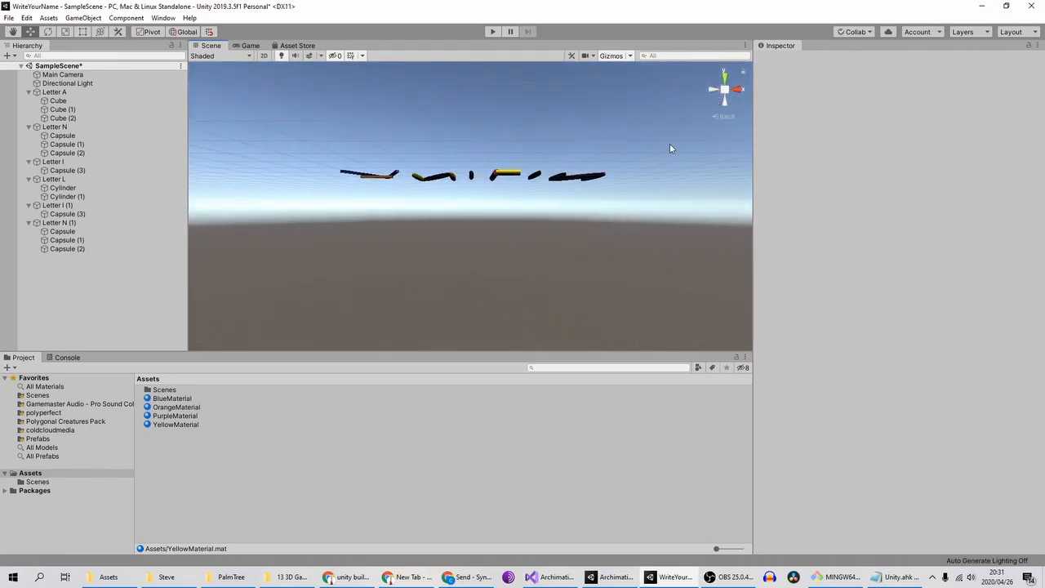
{"action": "scroll", "coordinate": [515, 204], "scroll_direction": "up", "scroll_amount": 5}
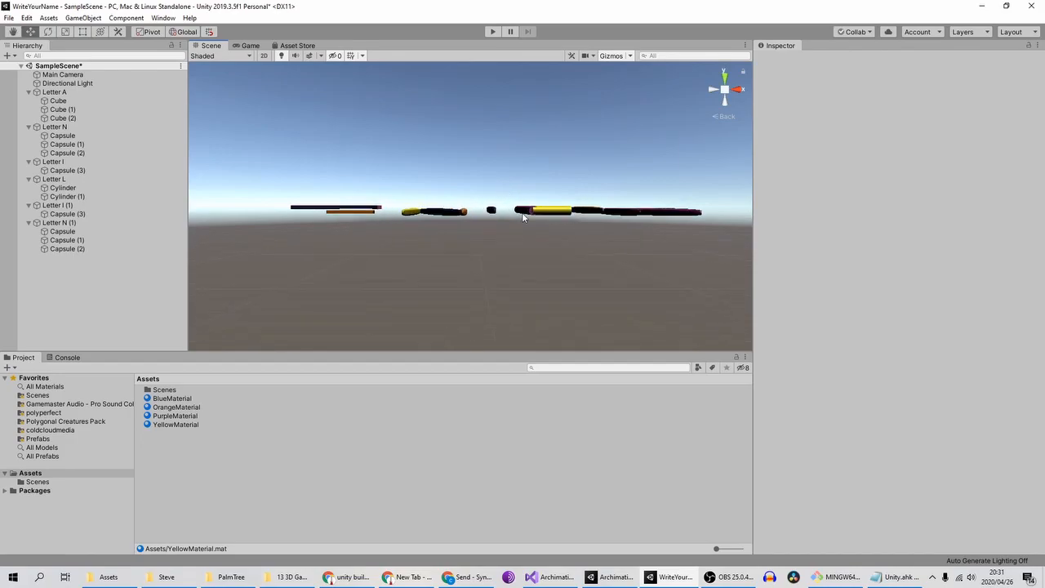
{"action": "middle_click_drag", "start_coordinate": [515, 220], "coordinate": [635, 236]}
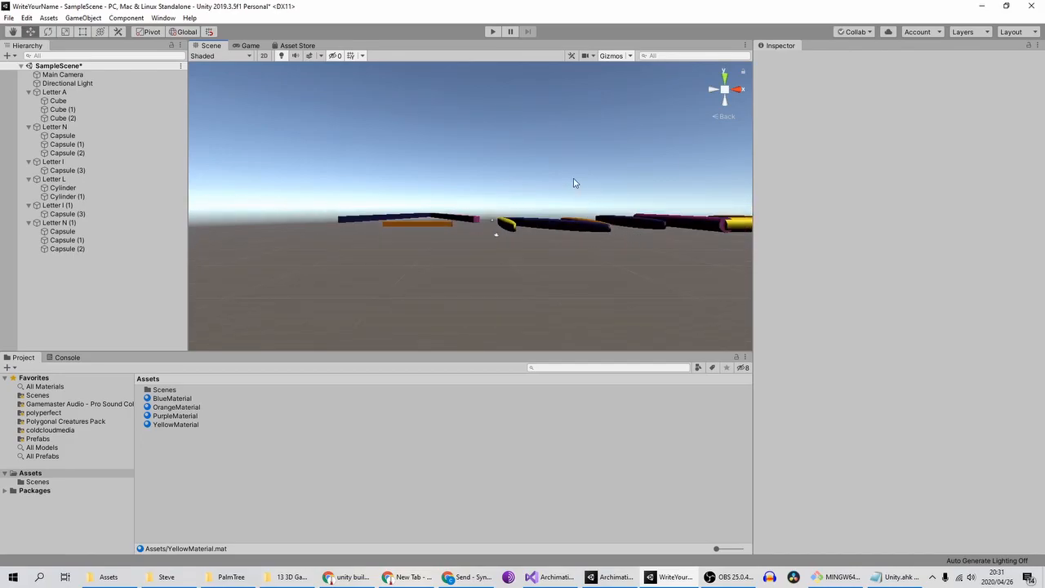
{"action": "right_click_drag", "start_coordinate": [575, 180], "coordinate": [601, 290]}
{"action": "left_click", "coordinate": [725, 78]}
{"action": "scroll", "coordinate": [542, 101], "scroll_direction": "down", "scroll_amount": 4}
{"action": "middle_click_drag", "start_coordinate": [538, 99], "coordinate": [474, 140]}
{"action": "scroll", "coordinate": [417, 135], "scroll_direction": "down", "scroll_amount": 8}
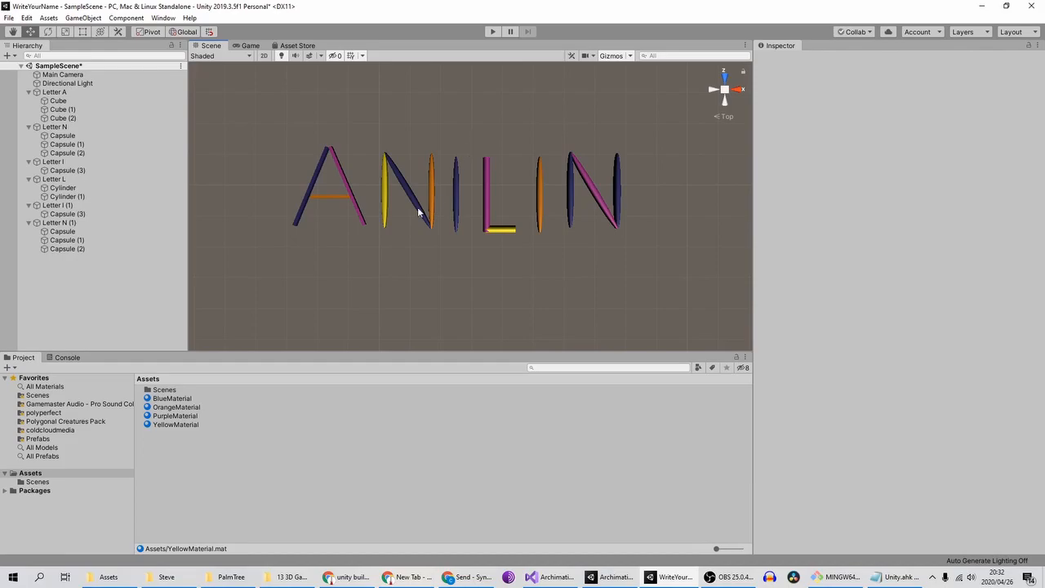
{"action": "left_click_drag", "start_coordinate": [240, 123], "coordinate": [687, 301]}
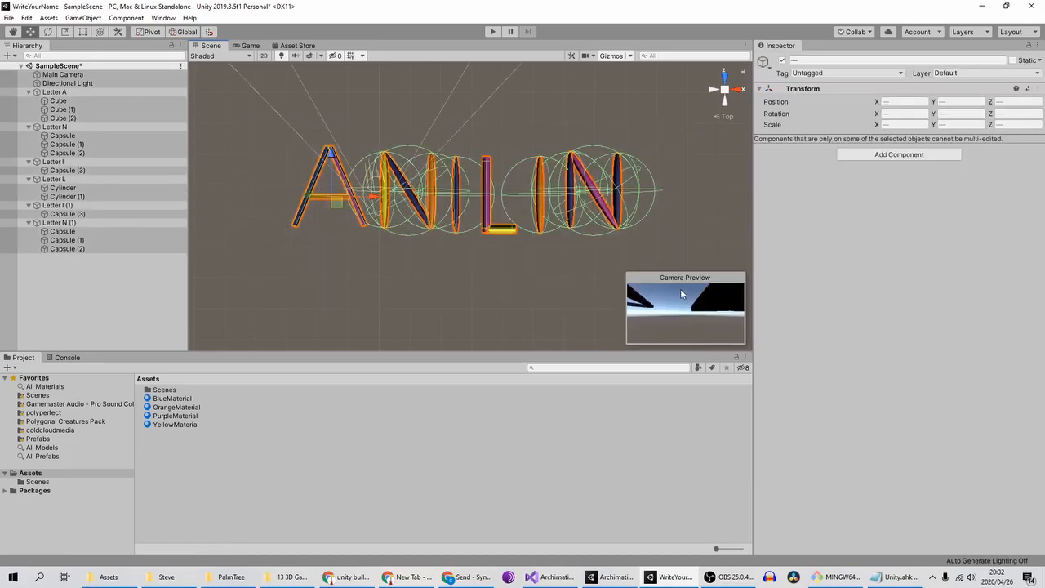
{"action": "left_click", "coordinate": [662, 240]}
{"action": "left_click_drag", "start_coordinate": [662, 239], "coordinate": [711, 288]}
{"action": "left_click", "coordinate": [240, 122]}
{"action": "left_click", "coordinate": [569, 275]}
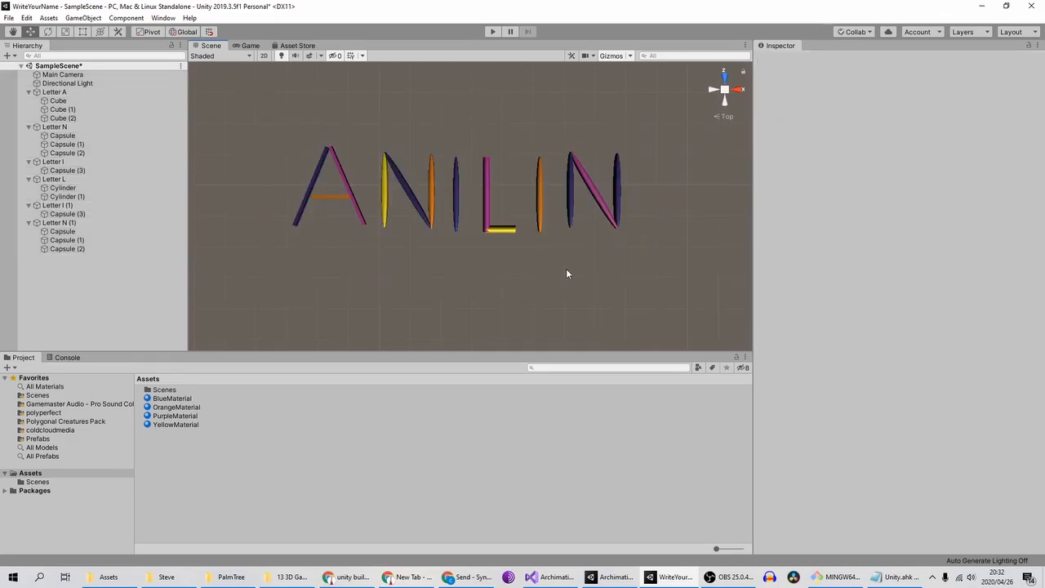